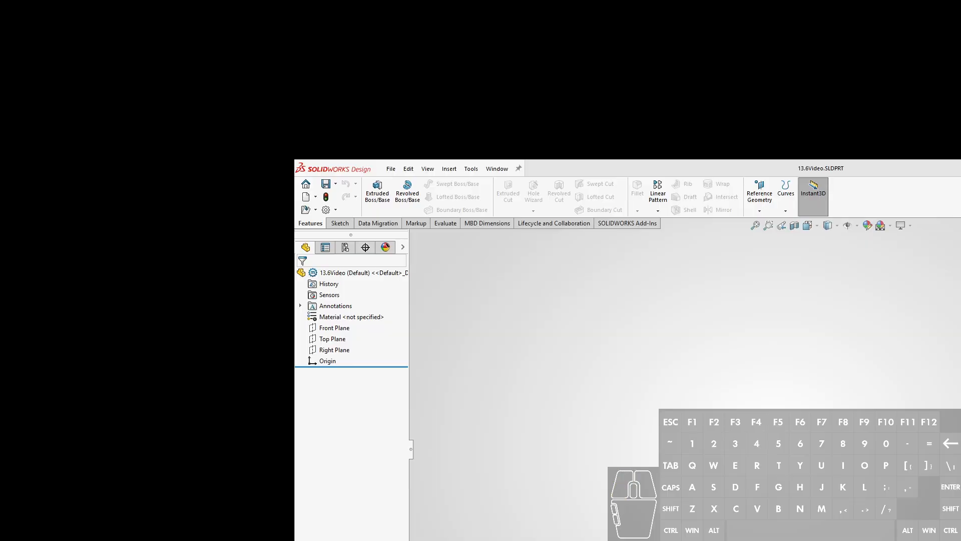
# Sketch a closed U-shaped profile on the Top Plane: vertical sides about 41 mm long, tangent bottom arc of about 18 mm radius, horizontal top line
pyautogui.press('ctrl')
pyautogui.click(673, 5)
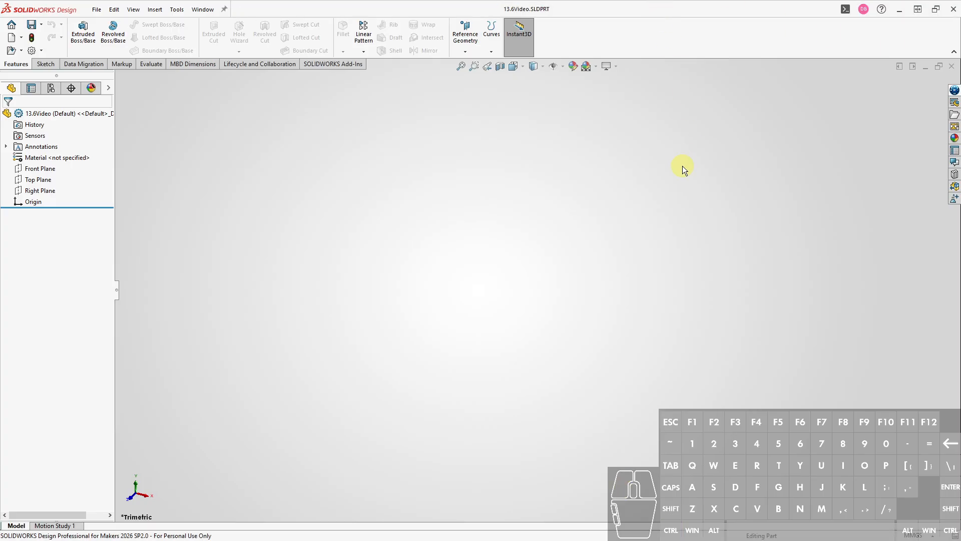
pyautogui.press('s')
pyautogui.click(740, 197)
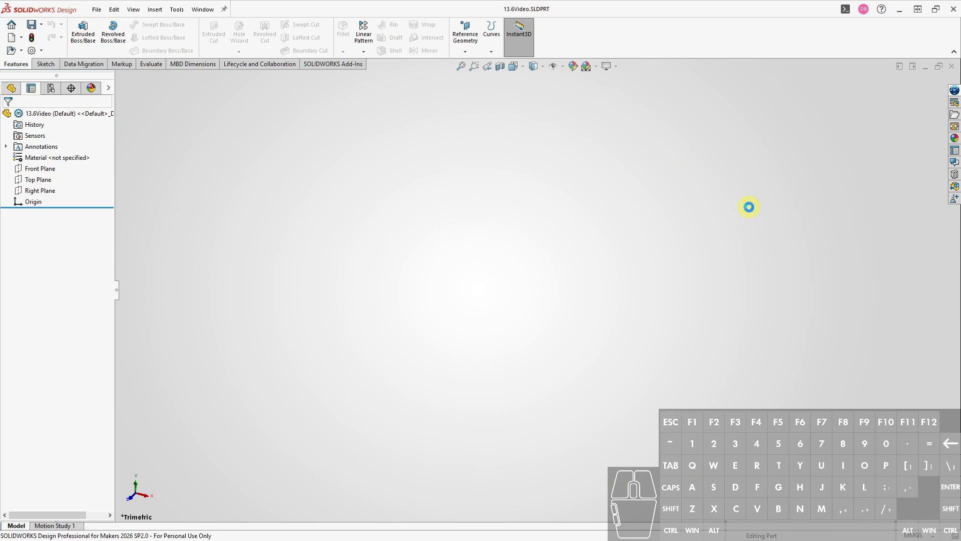
pyautogui.click(747, 283)
pyautogui.moveTo(638, 352); pyautogui.dragTo(582, 353, button='right')
pyautogui.moveTo(345, 200); pyautogui.dragTo(345, 283)
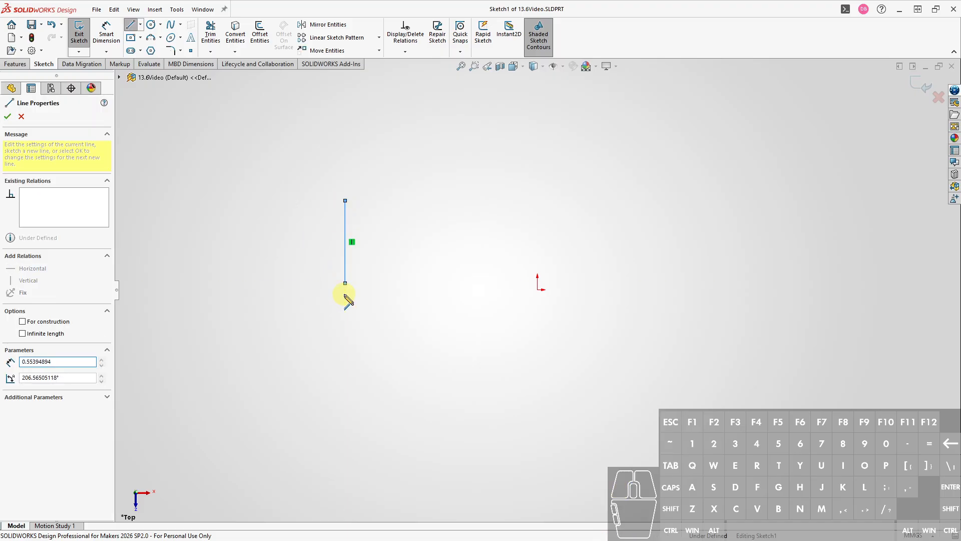
pyautogui.click(344, 283)
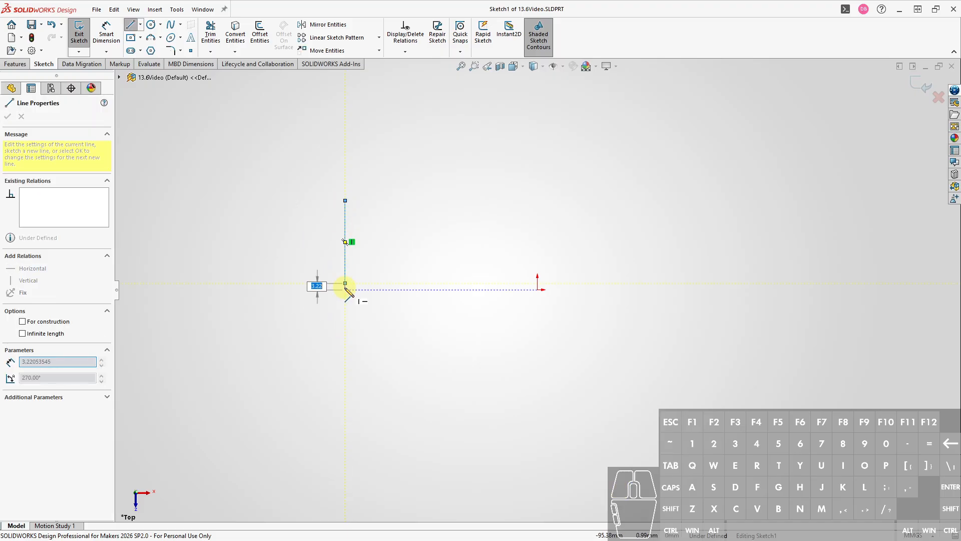
pyautogui.click(419, 283)
pyautogui.click(419, 201)
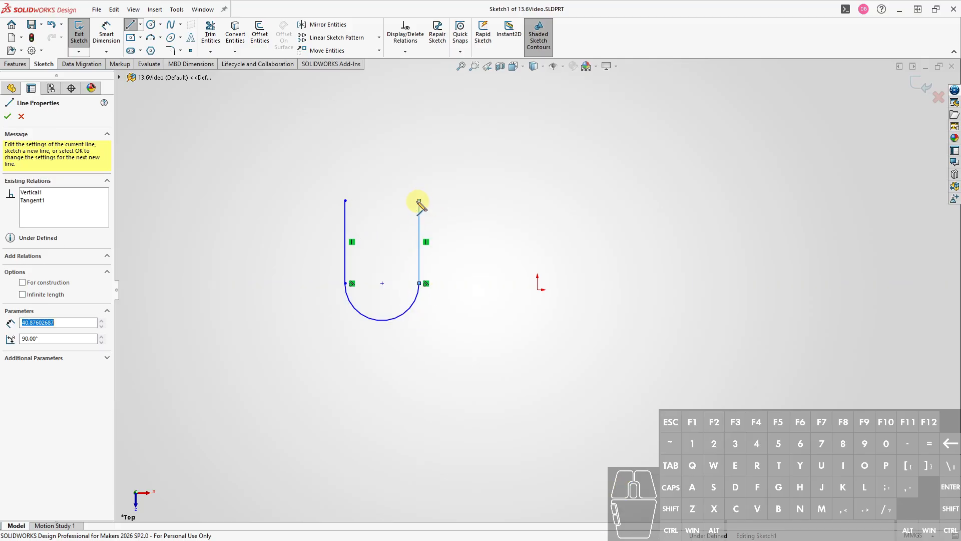
pyautogui.click(345, 201)
pyautogui.press('Escape')
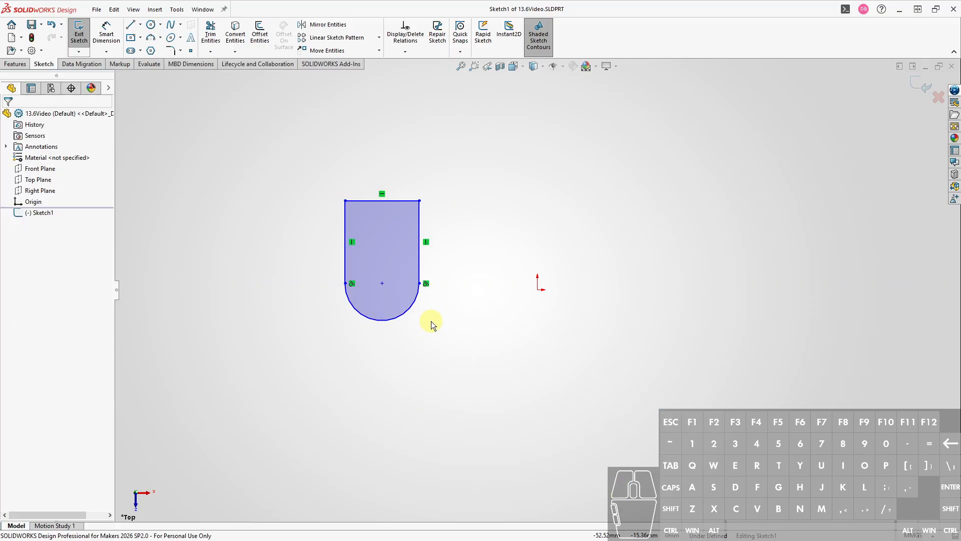
# Dimension the bottom arc of the profile with a radius of 75 mm
pyautogui.scroll(-2, 427, 321)
pyautogui.hotkey('ctrl', 'd')
pyautogui.click(370, 316)
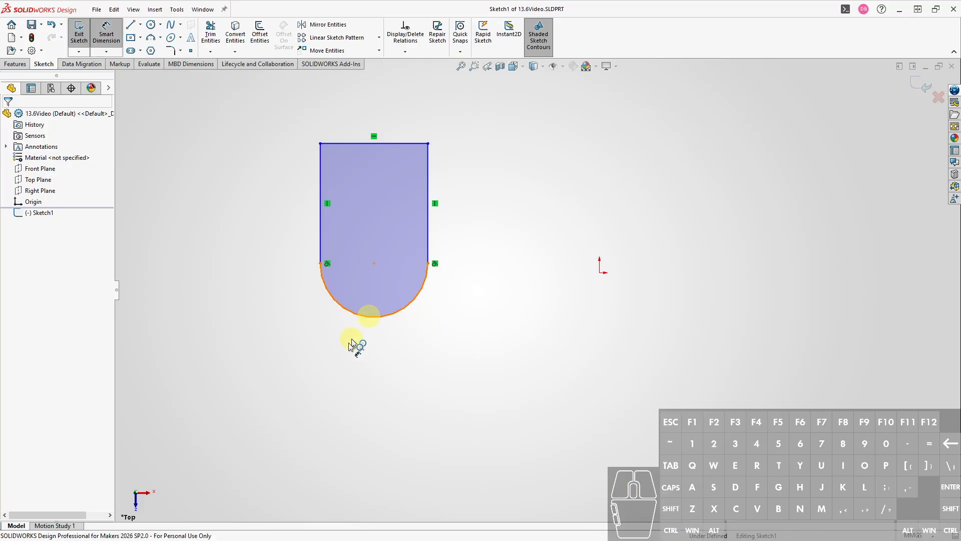
pyautogui.click(307, 376)
pyautogui.press('Return')
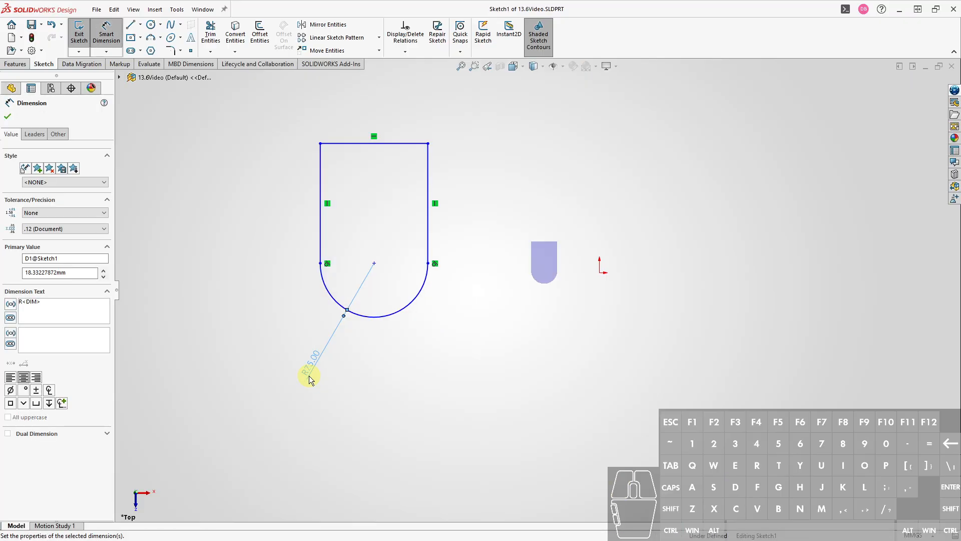
pyautogui.press('Escape')
# Make the arc's center point coincident with the origin
pyautogui.click(374, 263)
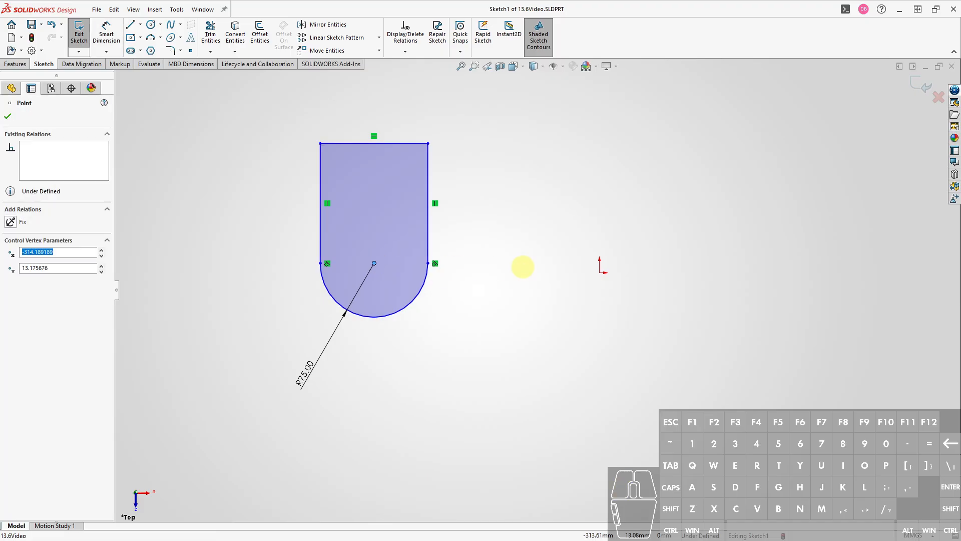
pyautogui.keyDown('ctrl'); pyautogui.click(600, 272); pyautogui.keyUp('ctrl')
pyautogui.hotkey('alt', 'd')
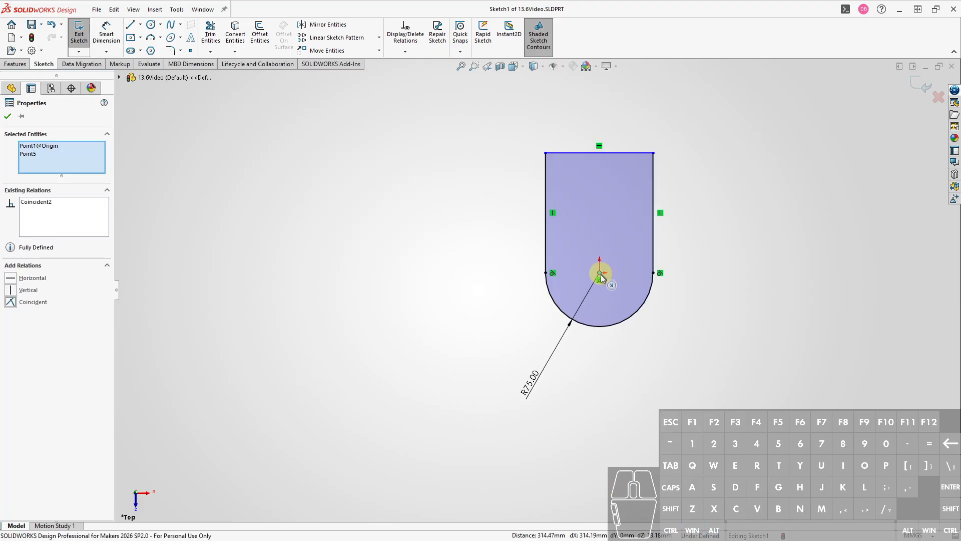
pyautogui.press('Escape')
# Dimension the distance between the profile's top line and the origin as 180 mm
pyautogui.keyDown('ctrl'); pyautogui.moveTo(729, 279); pyautogui.dragTo(547, 275, button='middle'); pyautogui.keyUp('ctrl')
pyautogui.hotkey('ctrl', 'd')
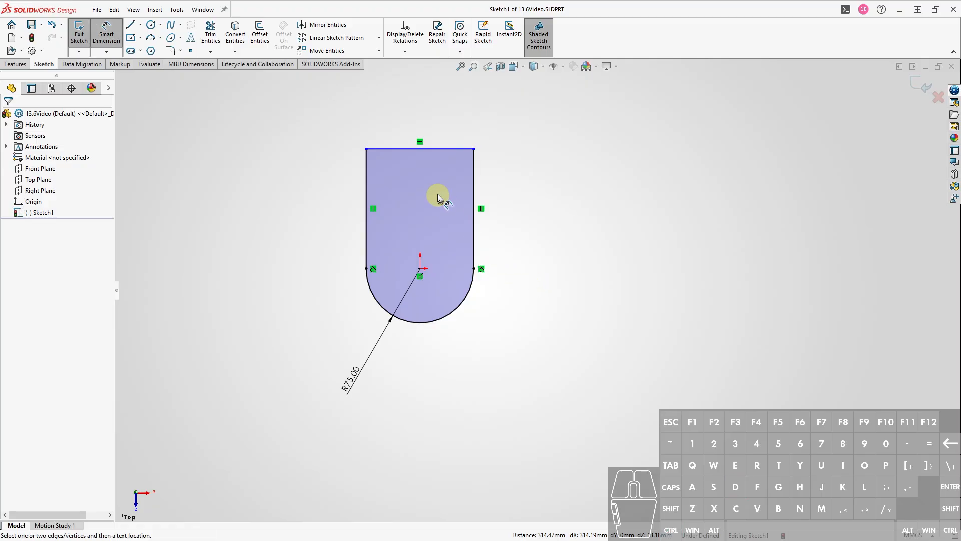
pyautogui.click(420, 149)
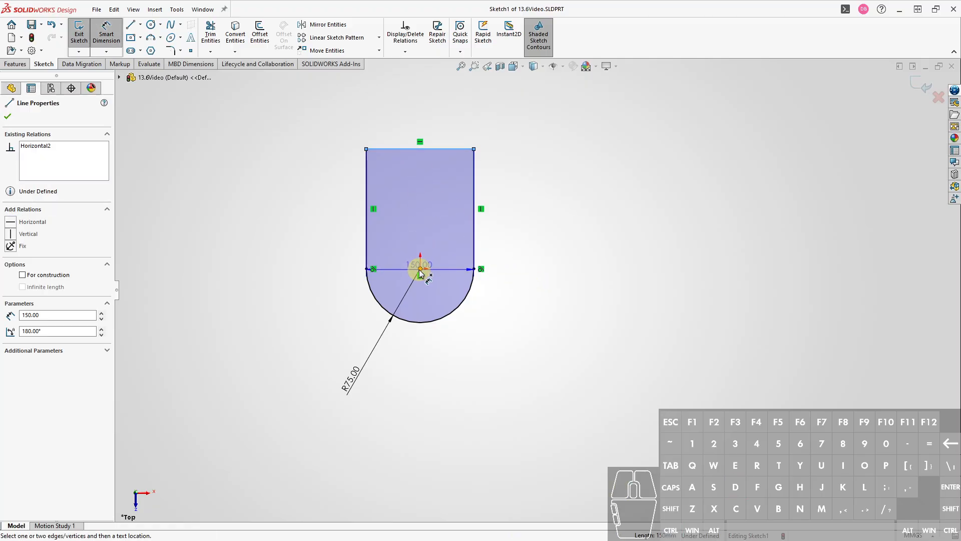
pyautogui.click(419, 271)
pyautogui.click(287, 209)
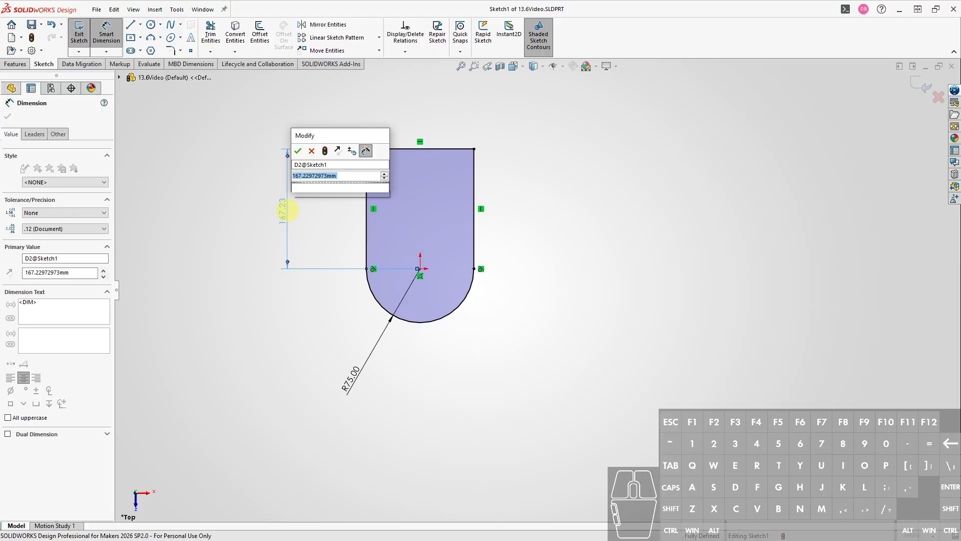
pyautogui.write('180')
pyautogui.press('Return')
pyautogui.press('Escape')
pyautogui.scroll(-2, 403, 216)
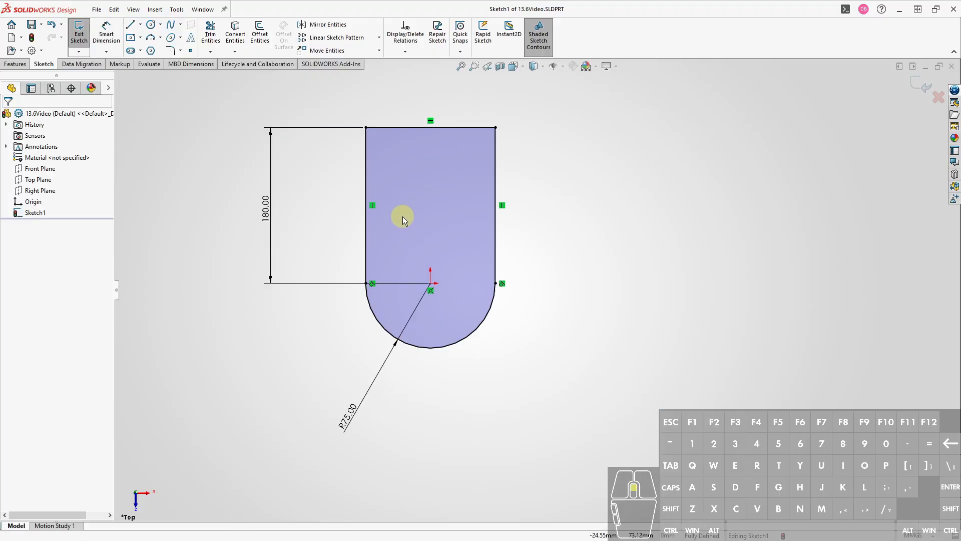
# Offset the whole profile inward by 20 mm
pyautogui.click(454, 222)
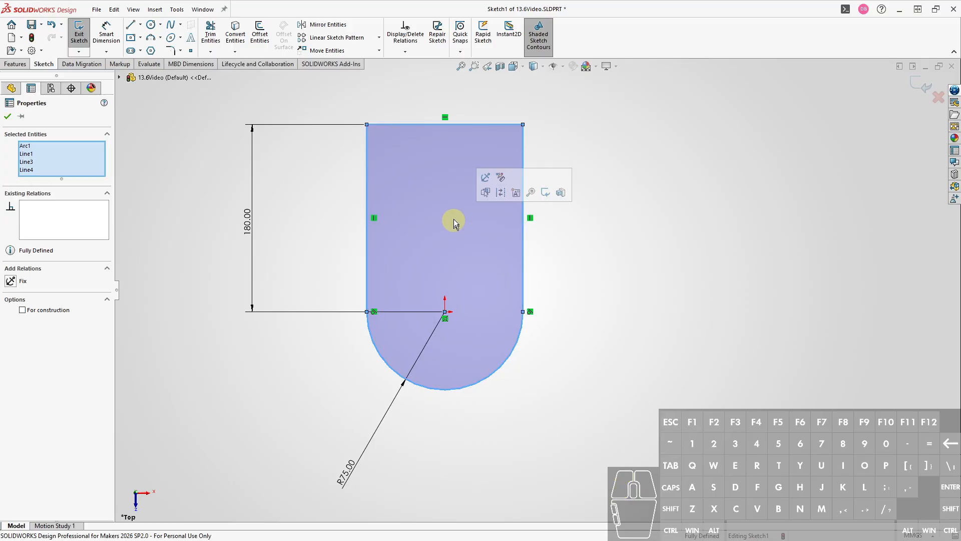
pyautogui.click(259, 35)
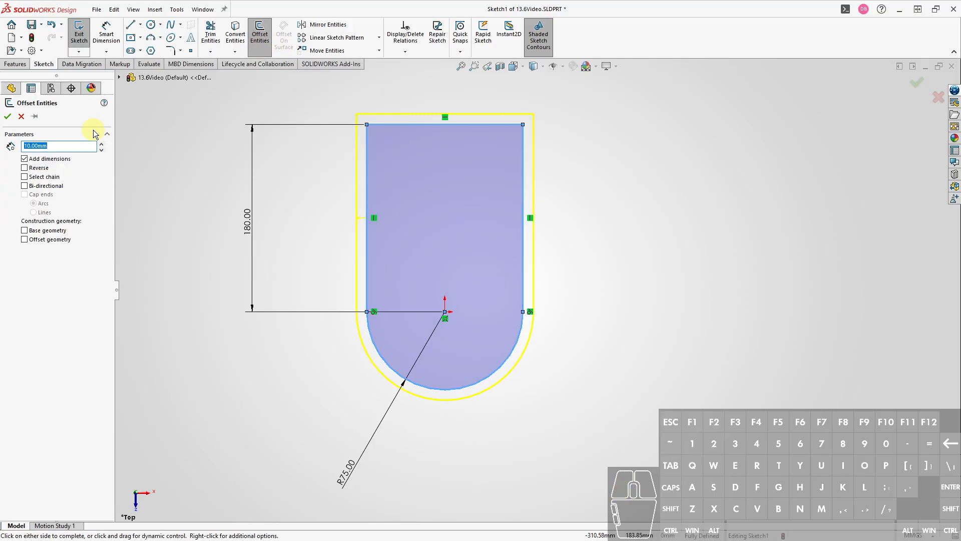
pyautogui.write('20')
pyautogui.press('Return')
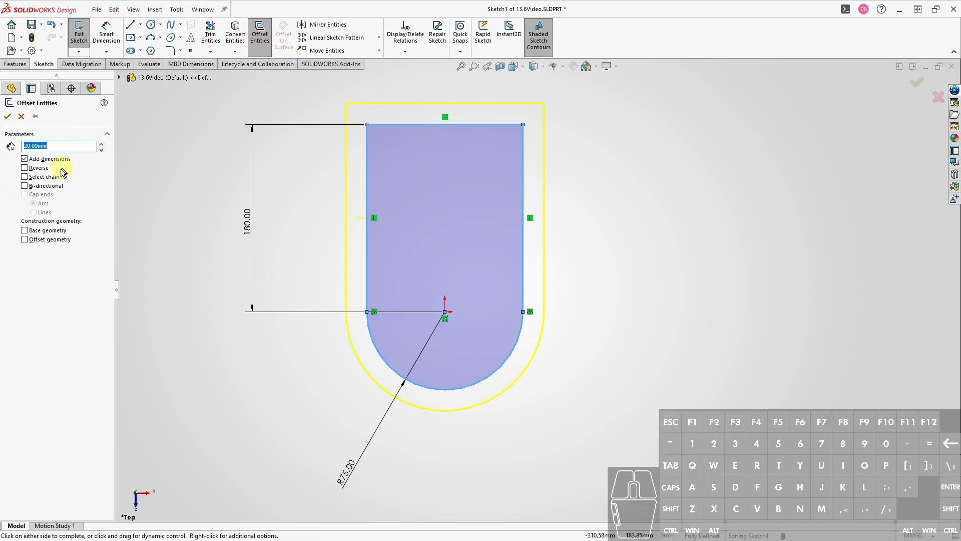
pyautogui.click(25, 168)
pyautogui.click(8, 116)
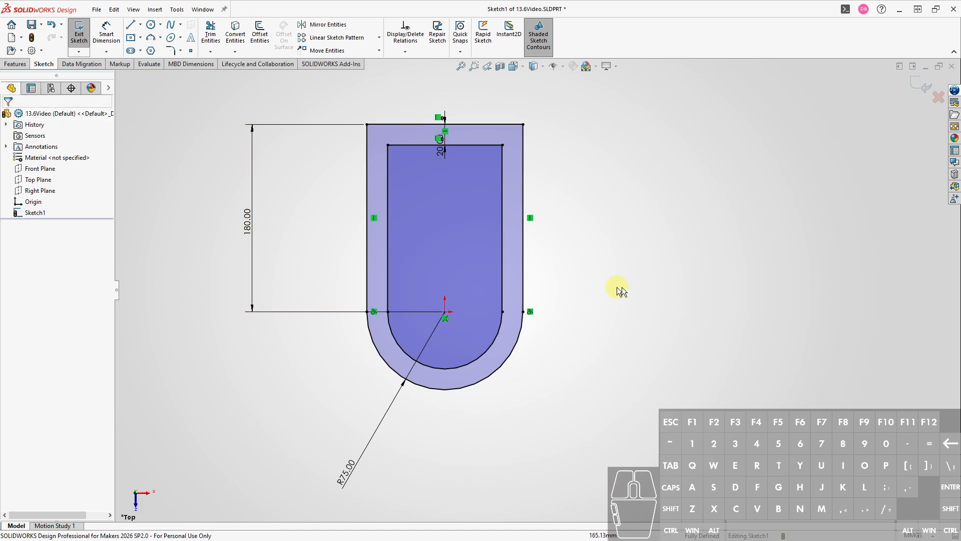
# Draw a horizontal line across the inner profile, connecting its two vertical sides above the origin
pyautogui.press('l')
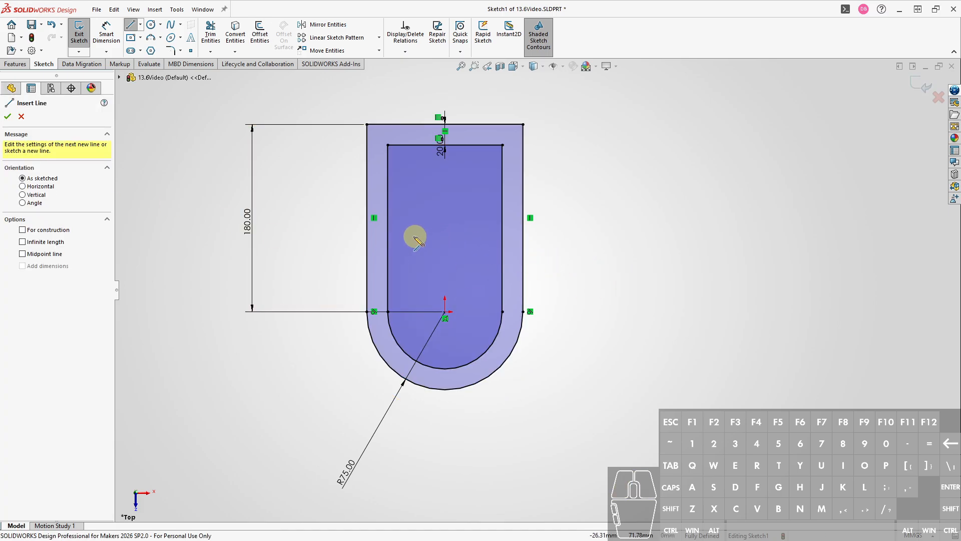
pyautogui.click(388, 247)
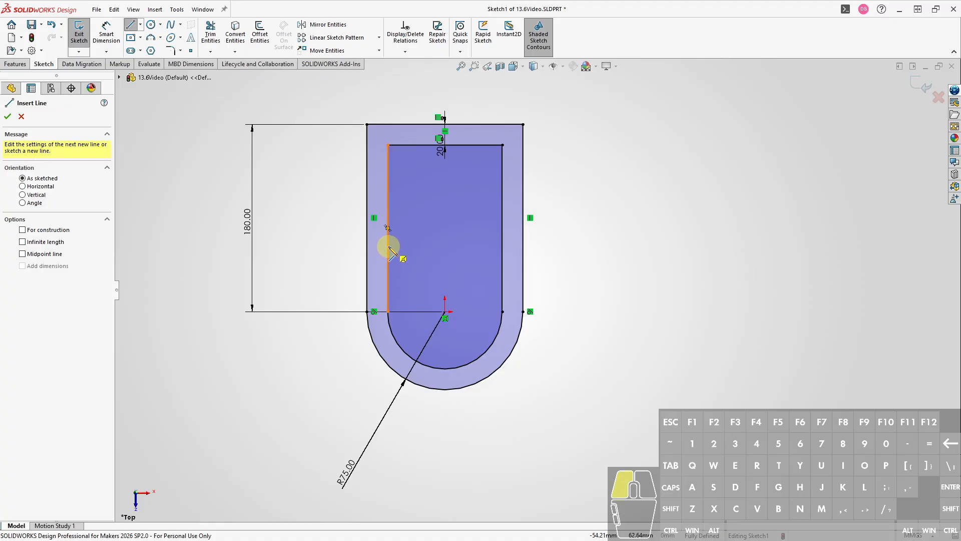
pyautogui.click(501, 247)
# Dimension the horizontal dividing line at 70 mm from the origin
pyautogui.hotkey('ctrl', 'd')
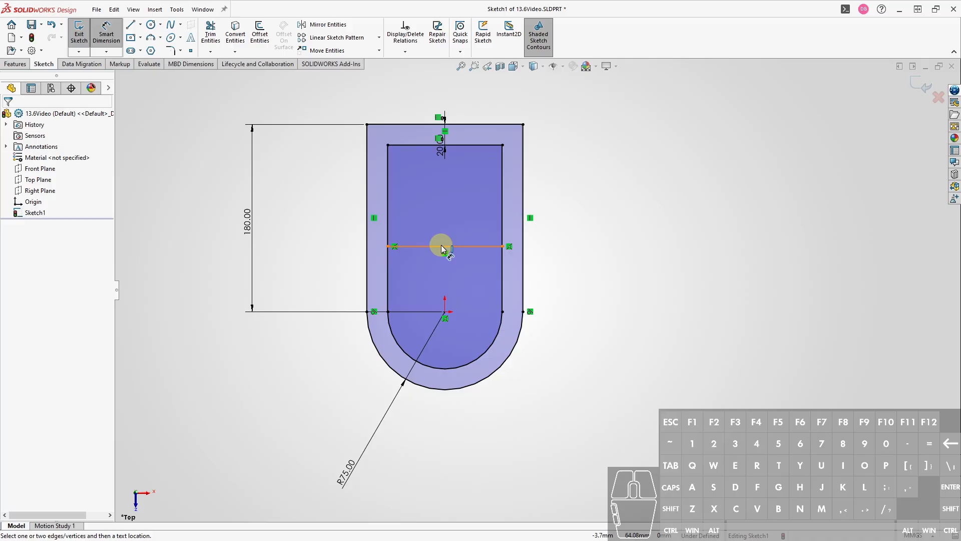
pyautogui.click(440, 246)
pyautogui.click(445, 311)
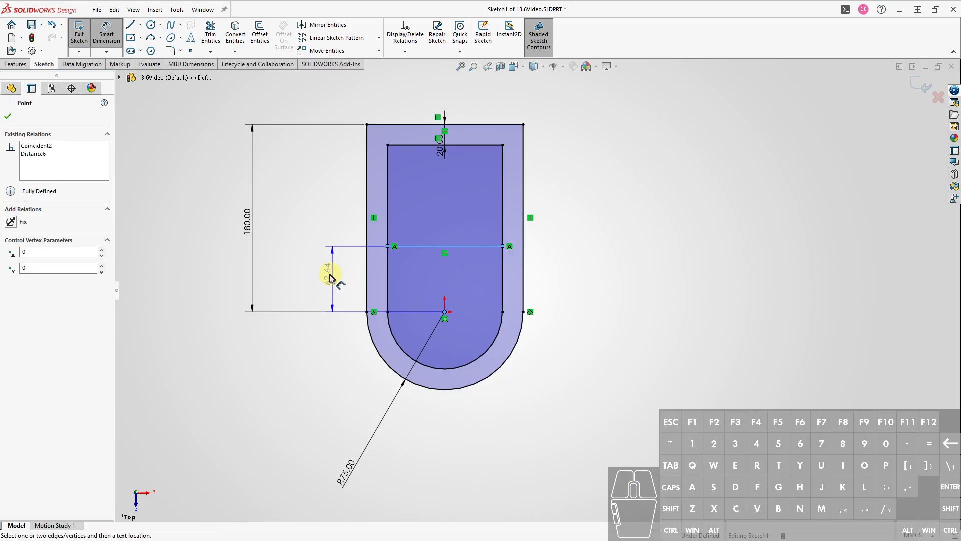
pyautogui.click(326, 277)
pyautogui.write('70')
pyautogui.press('Return')
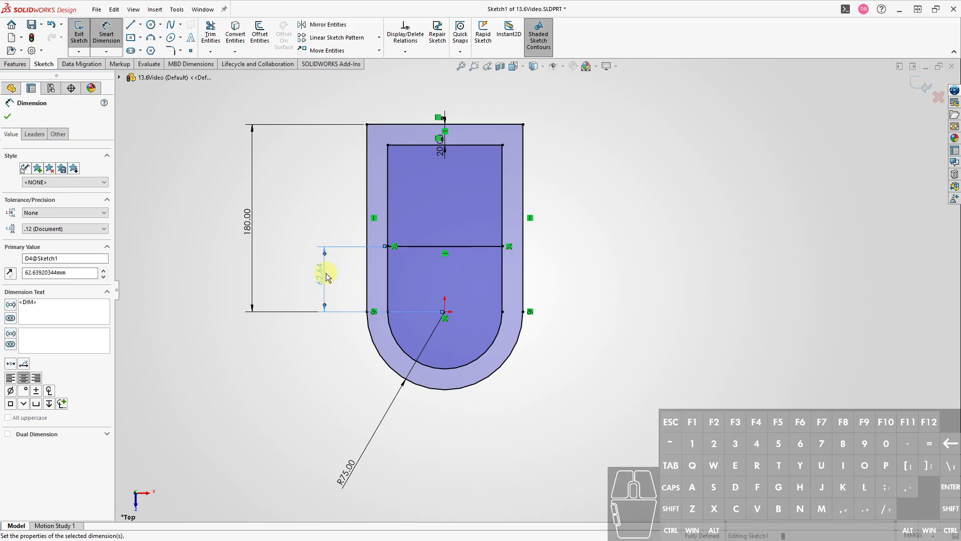
pyautogui.press('Escape')
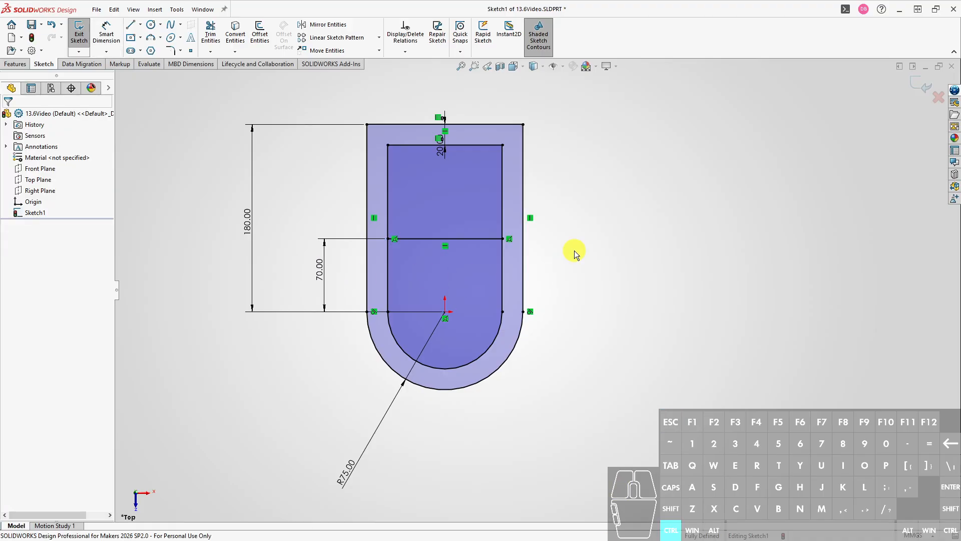
# Extrude only the outer border region between the two profiles to a blind depth of 3 mm
pyautogui.hotkey('ctrl', 'e')
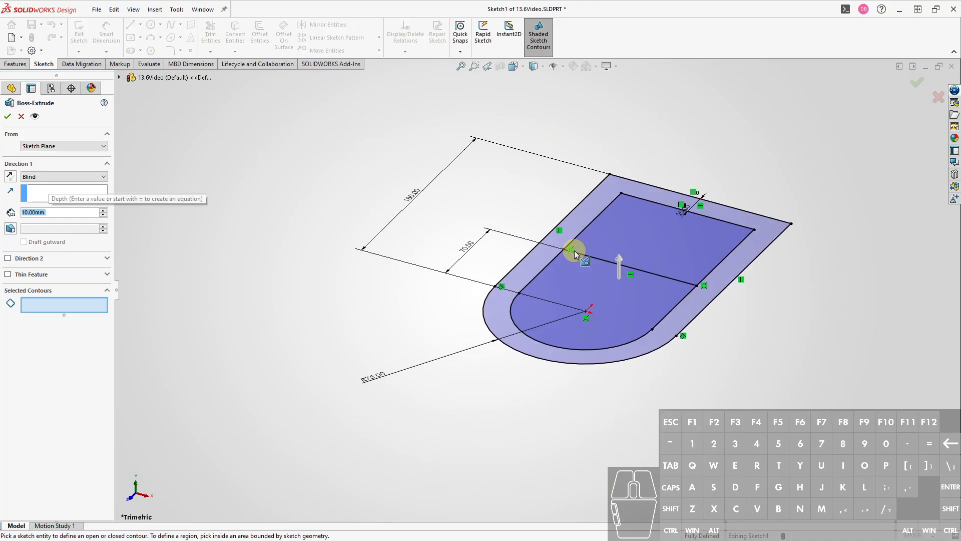
pyautogui.write('3')
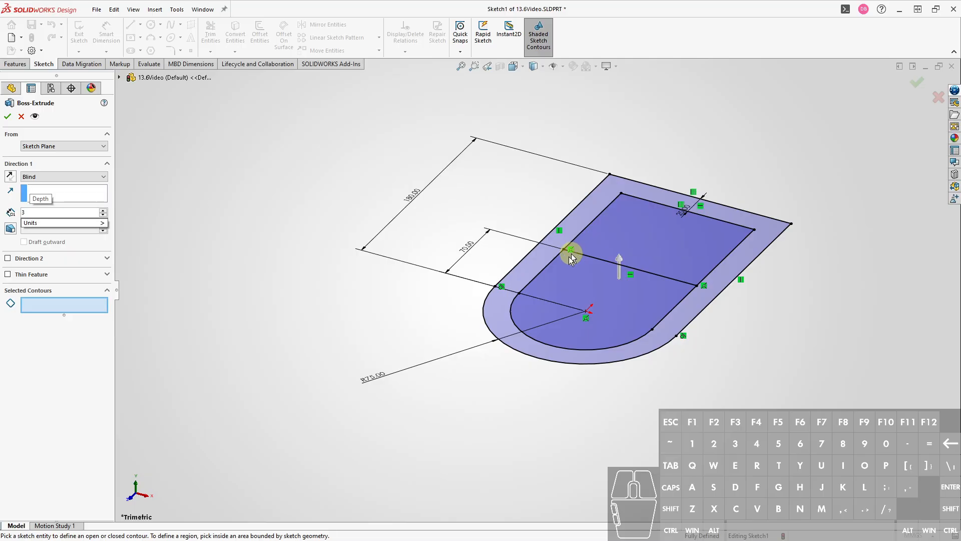
pyautogui.click(503, 326)
pyautogui.rightClick(503, 326)
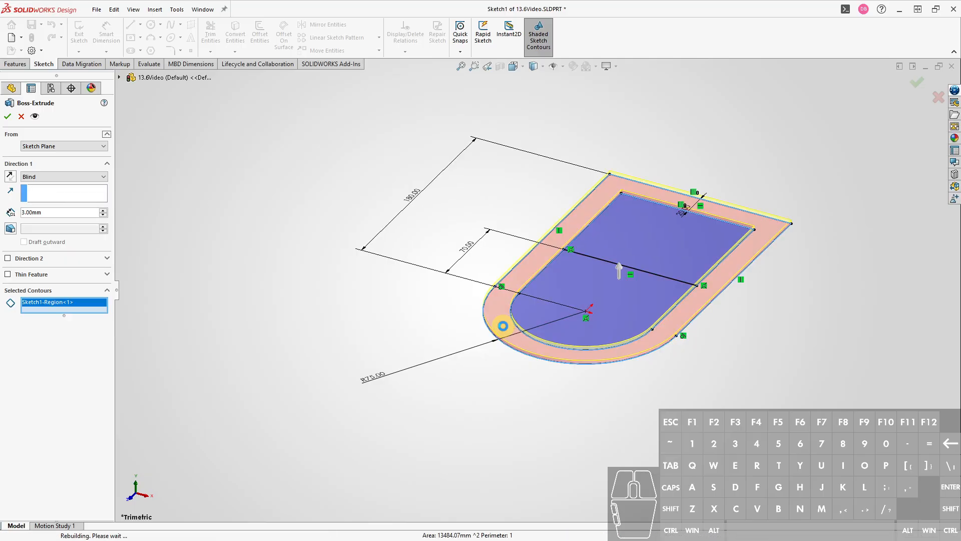
pyautogui.press('Escape')
pyautogui.keyDown('ctrl'); pyautogui.moveTo(412, 322); pyautogui.dragTo(275, 296, button='middle'); pyautogui.keyUp('ctrl')
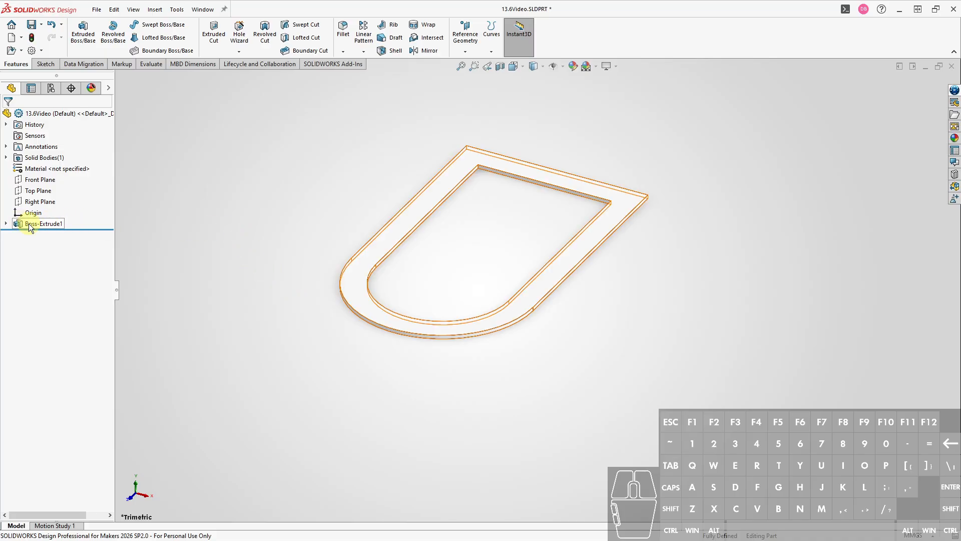
# Display the feature tree in flat tree view so the sketch is listed separately from its extrusion
pyautogui.click(6, 223)
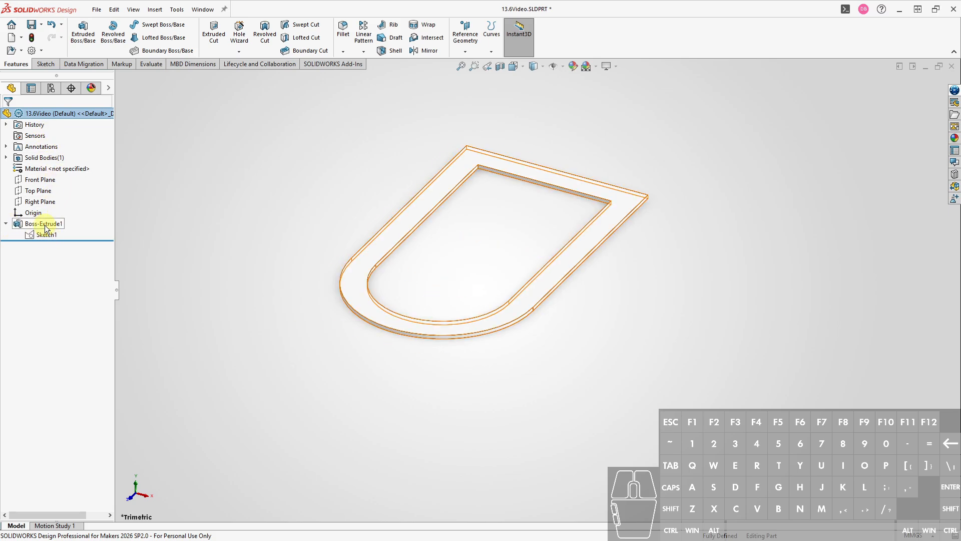
pyautogui.rightClick(29, 115)
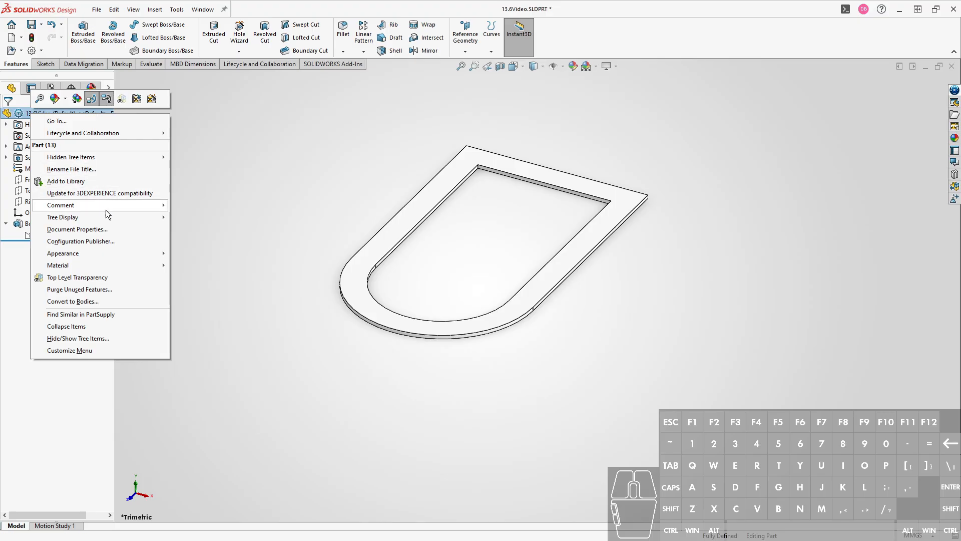
pyautogui.moveTo(109, 219)
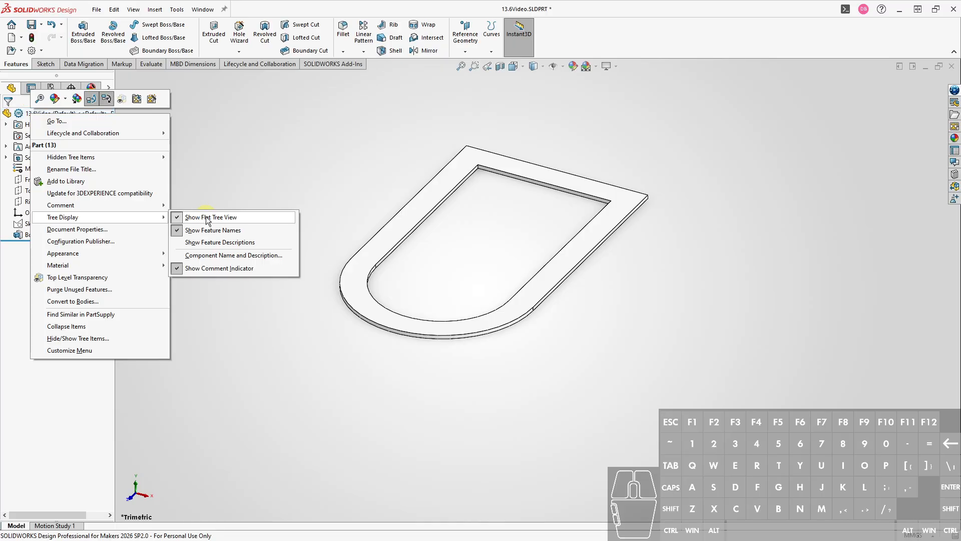
pyautogui.click(162, 196)
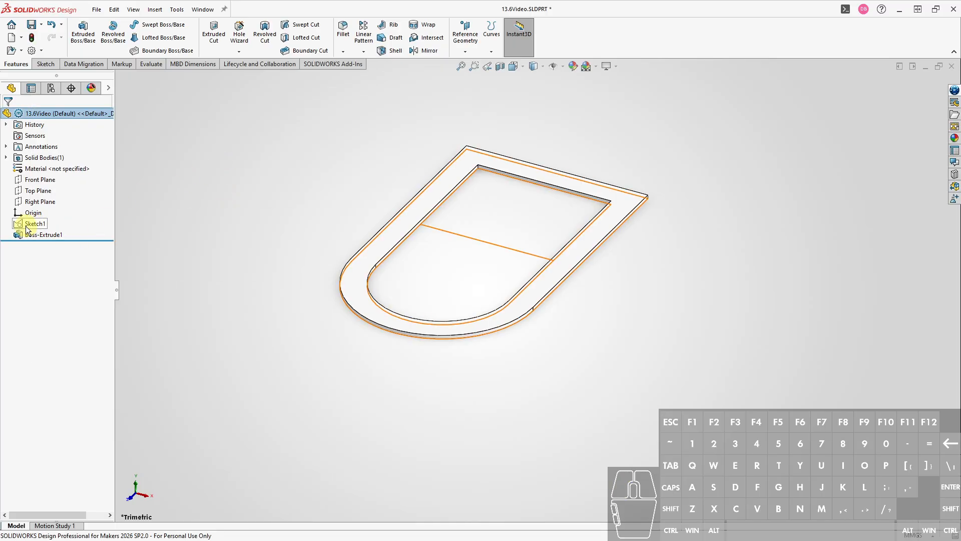
# Extrude the rounded inner region of the shared sketch, on the arc side of the dividing line, to a blind depth of 43 mm
pyautogui.moveTo(28, 230)
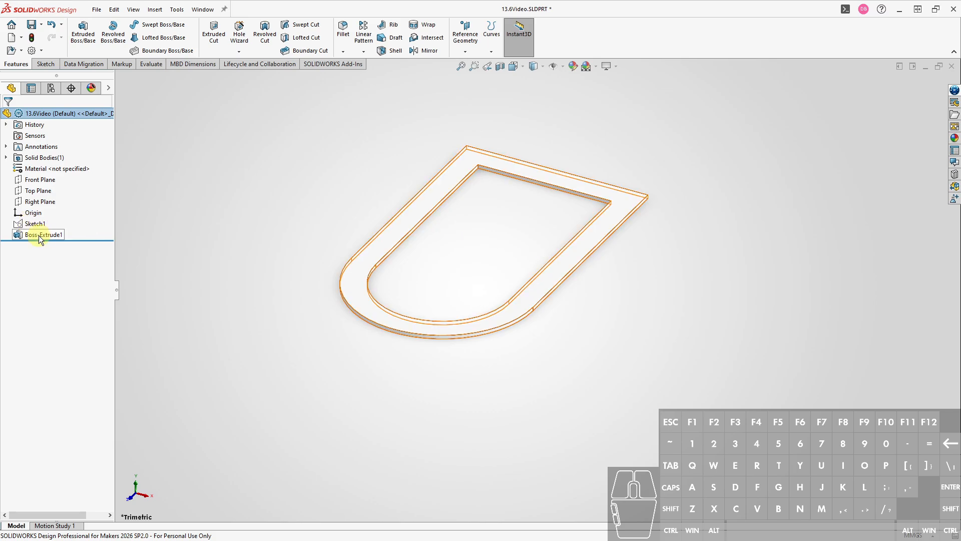
pyautogui.click(36, 226)
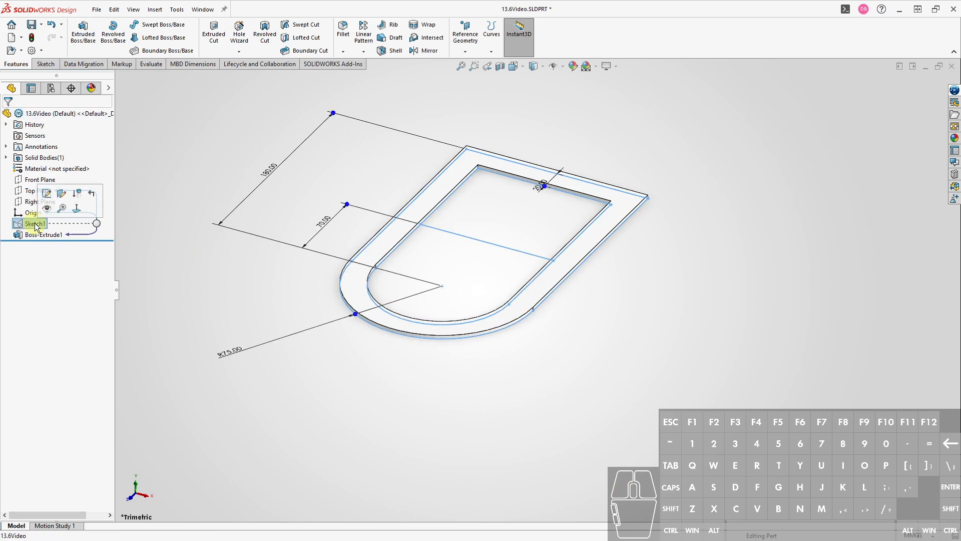
pyautogui.hotkey('ctrl', 'e')
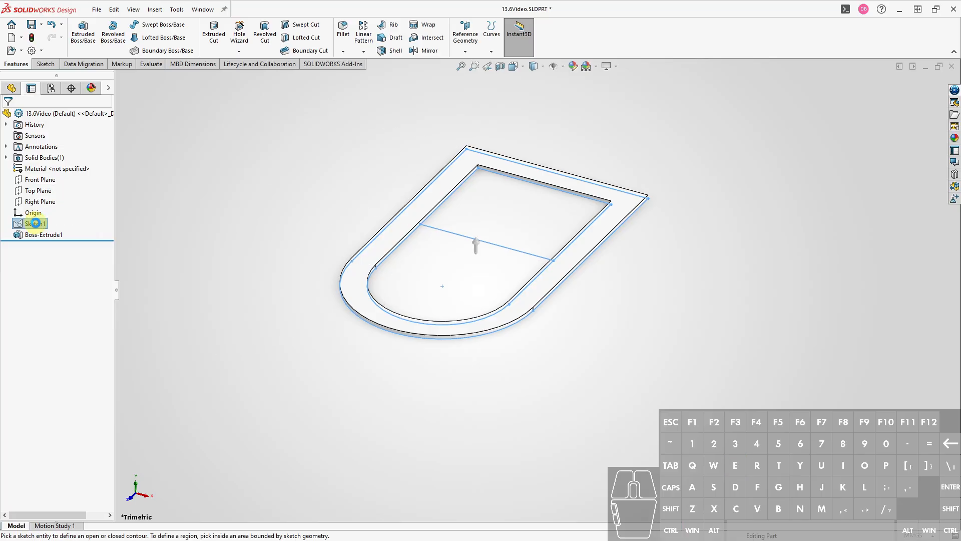
pyautogui.click(407, 270)
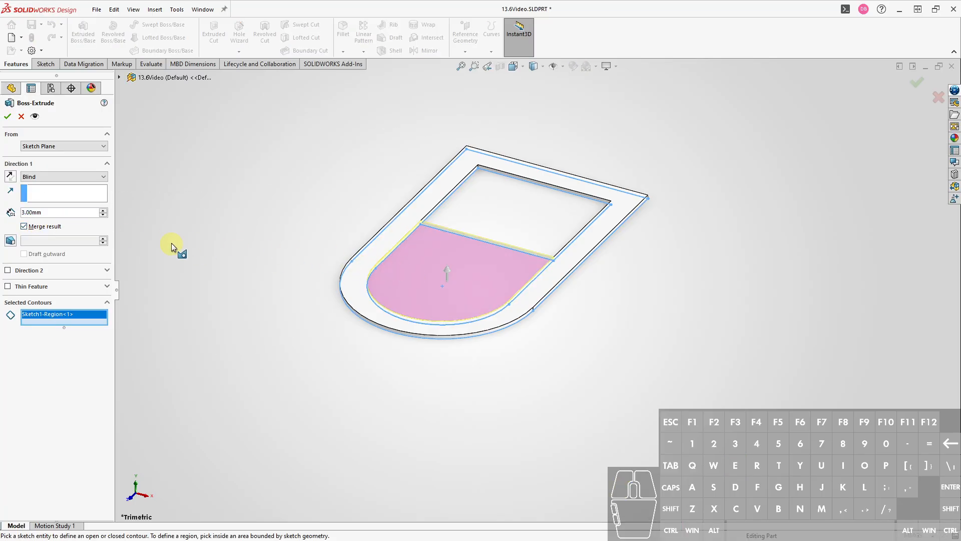
pyautogui.click(66, 213)
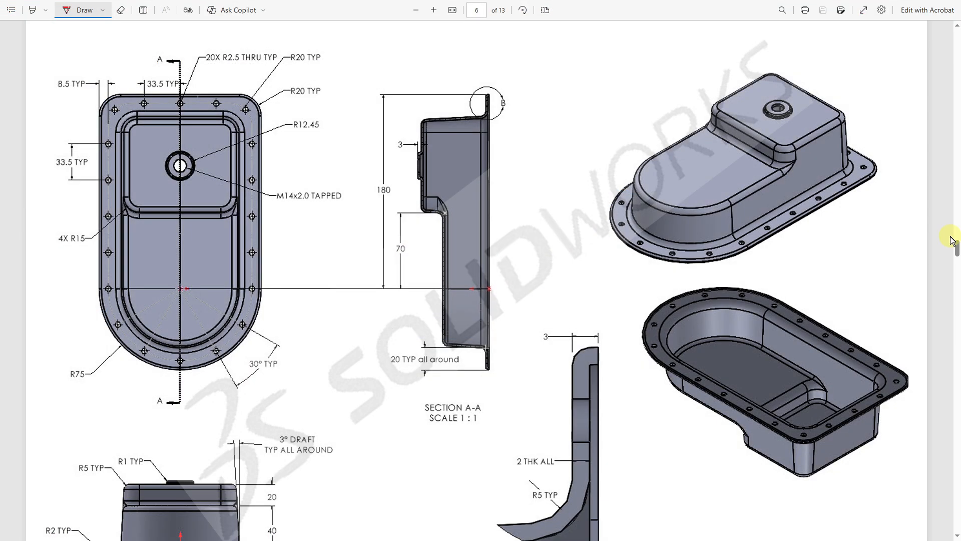
pyautogui.scroll(-3, 952, 239)
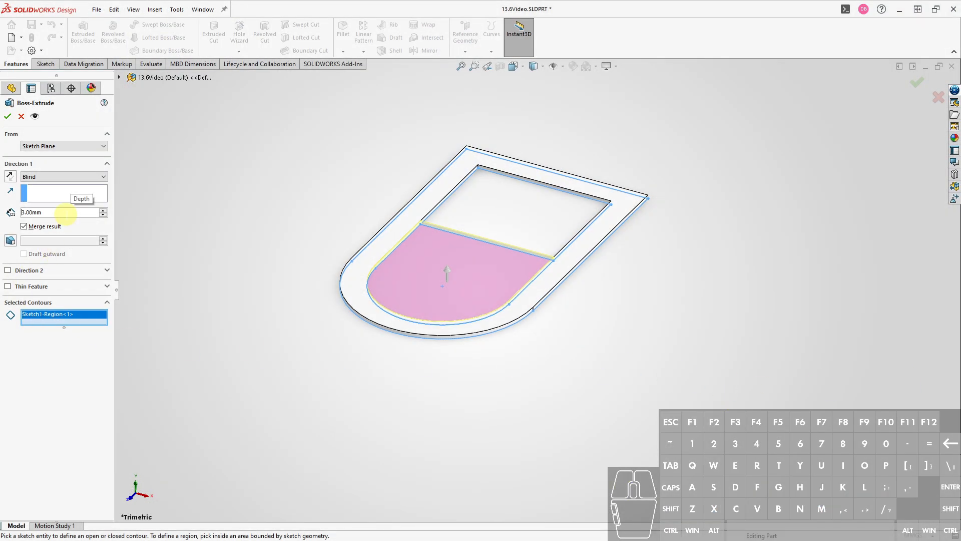
pyautogui.click(66, 213)
pyautogui.write('4')
pyautogui.press('Return')
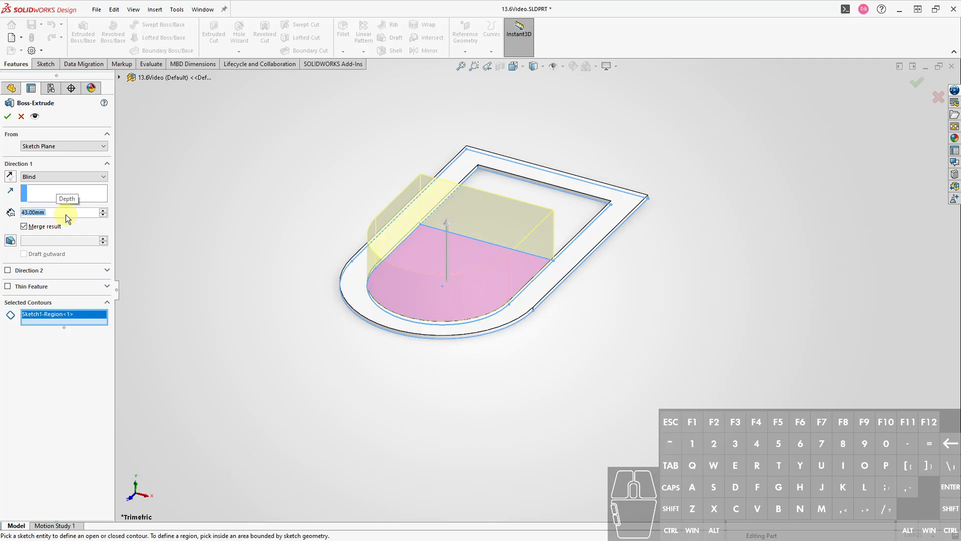
pyautogui.press('Return')
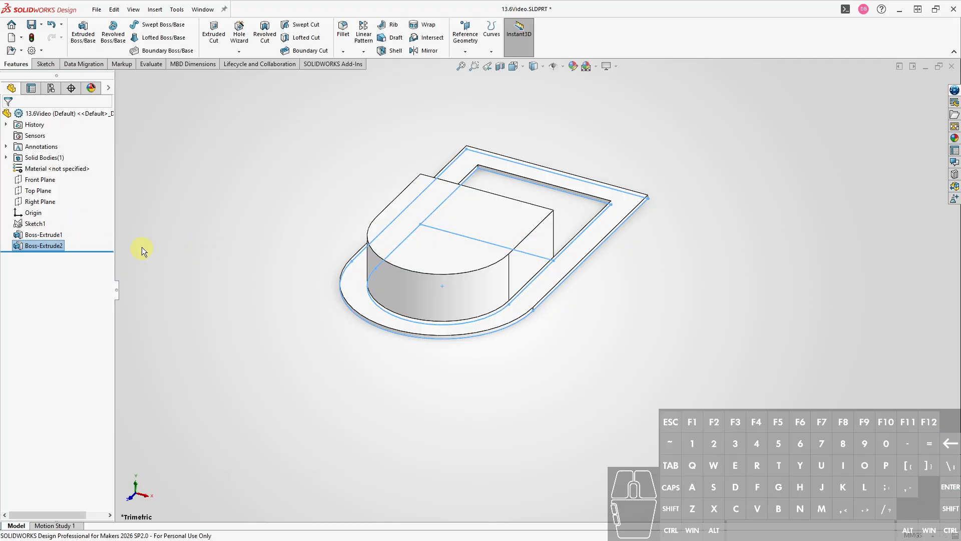
# Extrude the rectangular inner region of the shared sketch, beyond the dividing line, to a blind depth of 43+20 mm
pyautogui.click(35, 223)
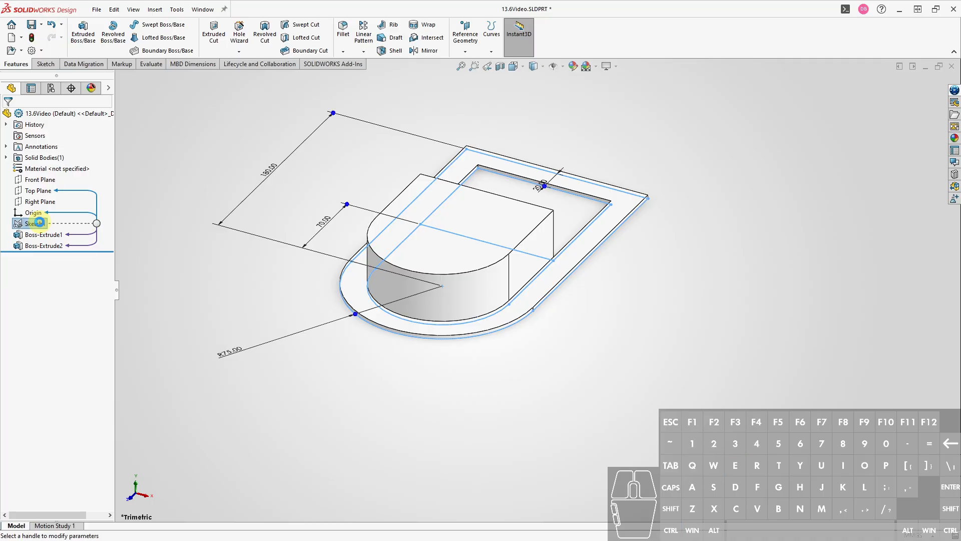
pyautogui.press('Return')
pyautogui.click(560, 198)
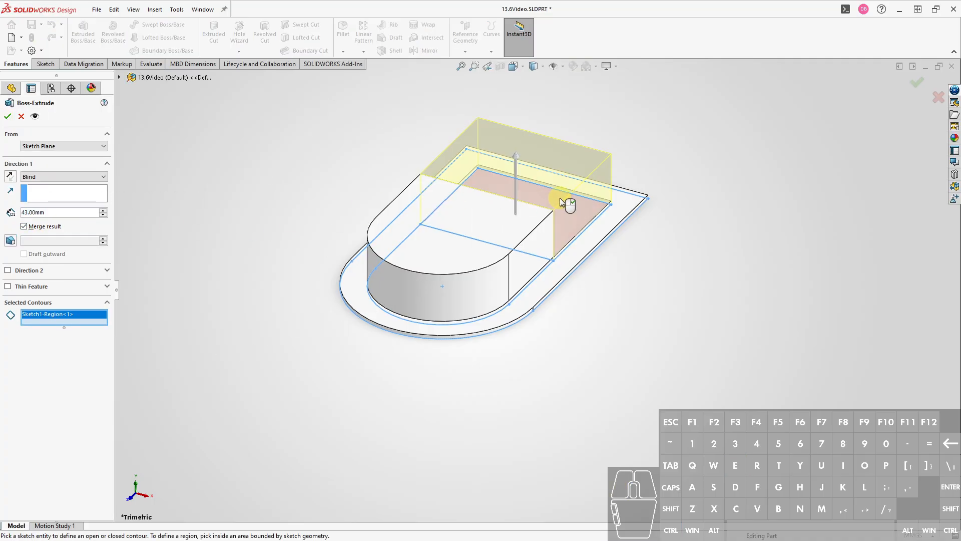
pyautogui.click(64, 213)
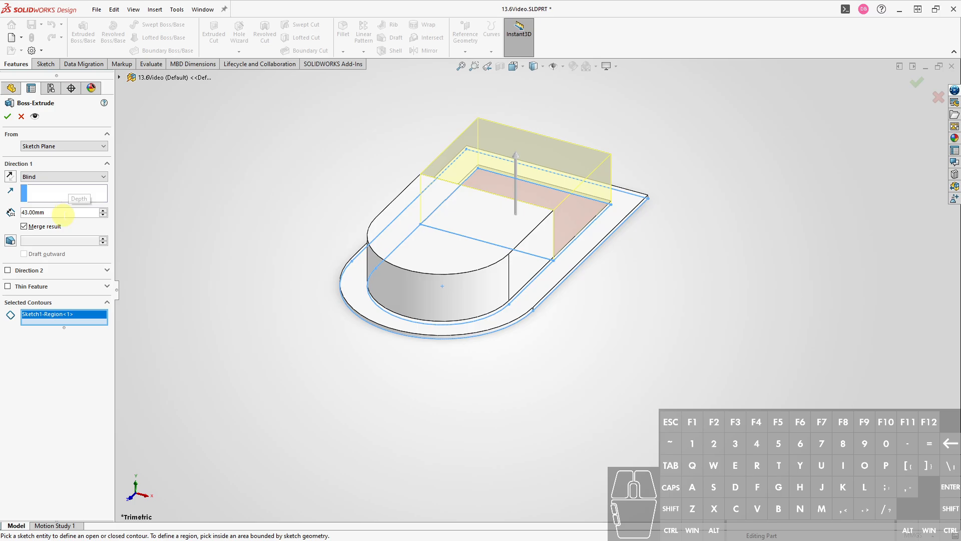
pyautogui.write('+20')
pyautogui.press('Return')
pyautogui.press('Return')
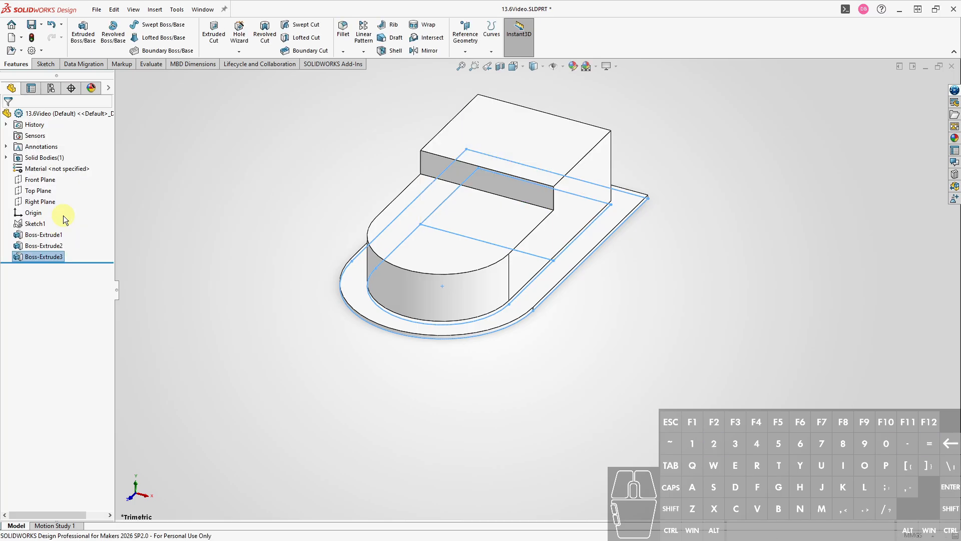
pyautogui.press('Escape')
# Fillet the two square outer corners of the thin base flange with a 20 mm radius
pyautogui.moveTo(521, 356)
pyautogui.mouseDown(button='middle')
pyautogui.moveTo(524, 412)
pyautogui.moveTo(510, 411)
pyautogui.mouseUp(button='middle')
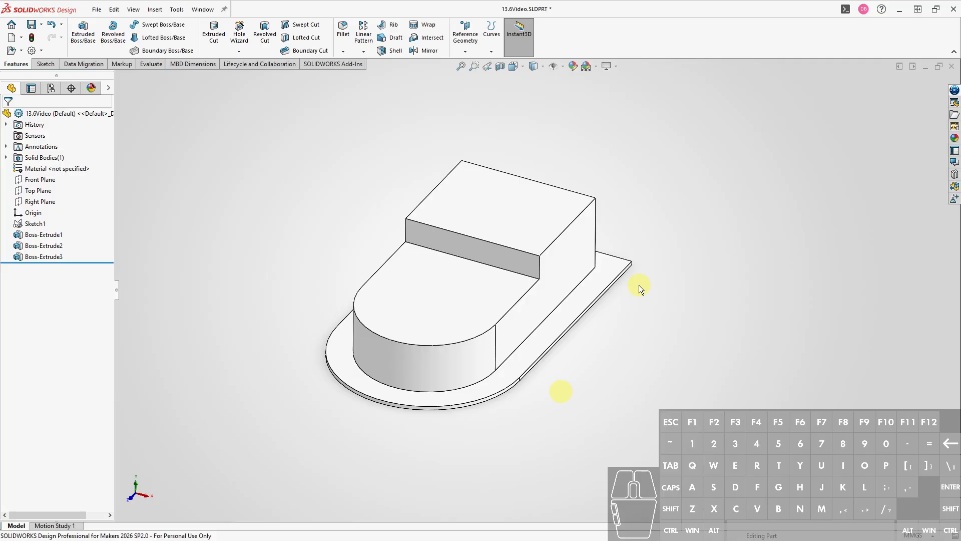
pyautogui.press('s')
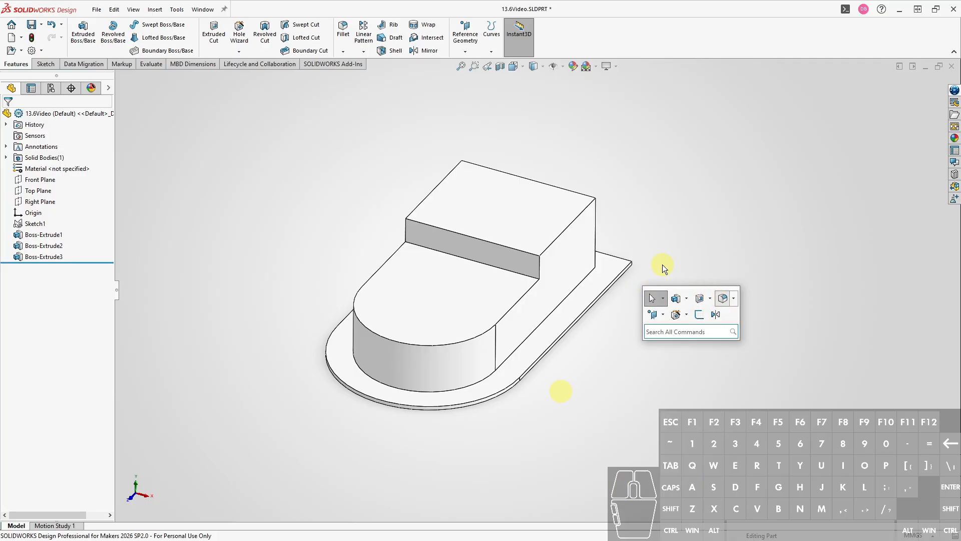
pyautogui.write('20')
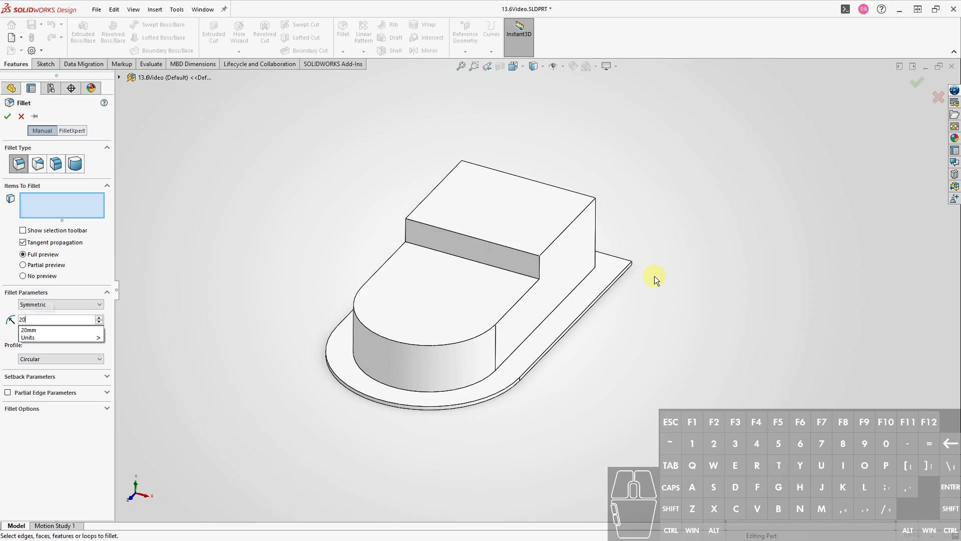
pyautogui.scroll(-5, 650, 274)
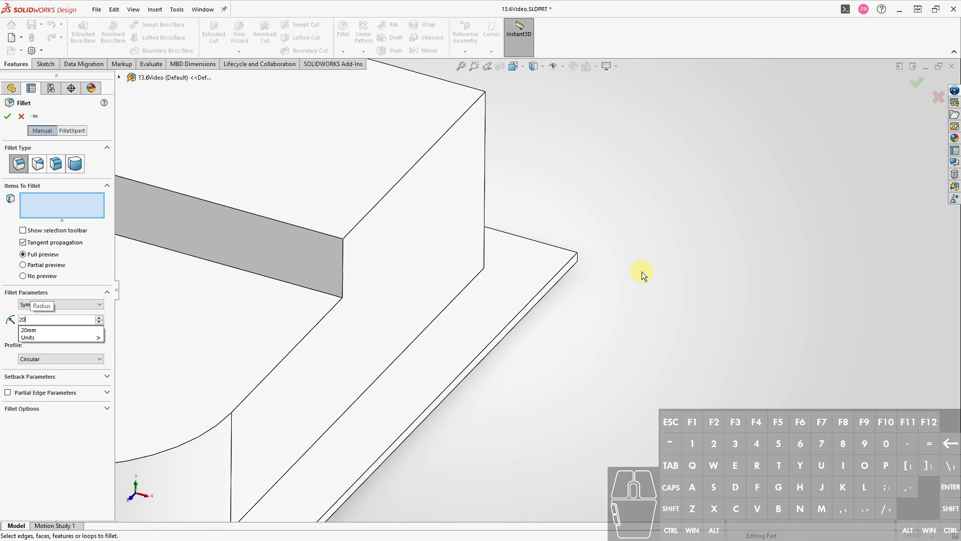
pyautogui.click(577, 258)
pyautogui.keyDown('ctrl'); pyautogui.moveTo(377, 277); pyautogui.dragTo(610, 423, button='middle'); pyautogui.keyUp('ctrl')
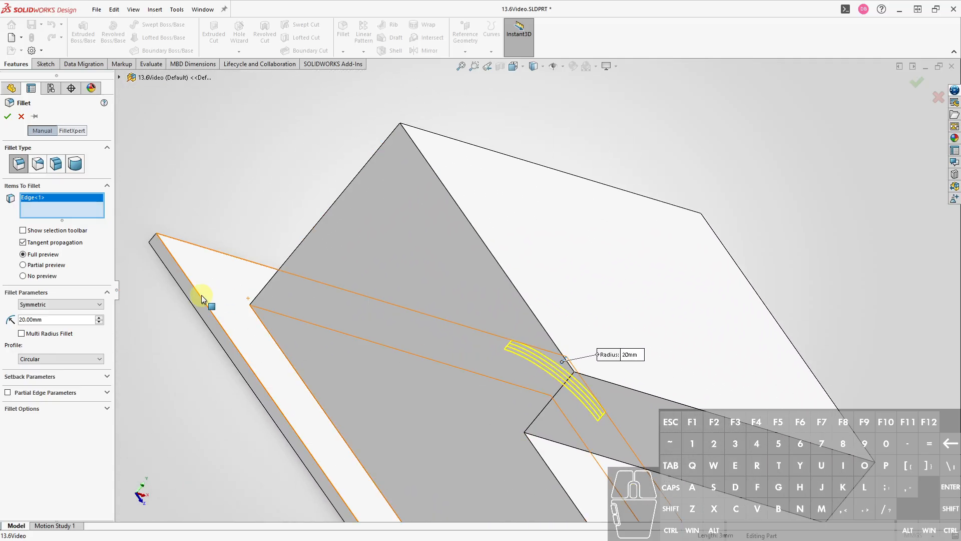
pyautogui.click(155, 240)
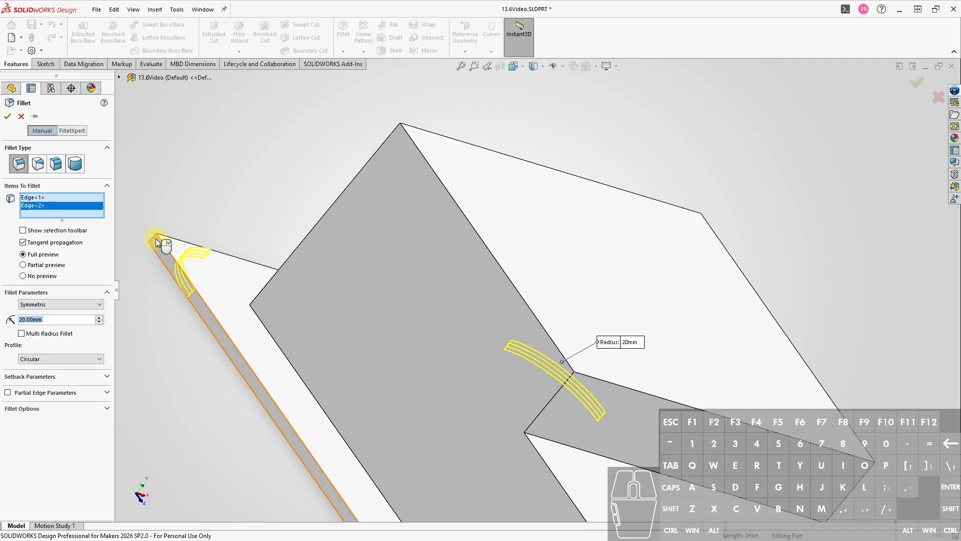
pyautogui.rightClick(156, 238)
pyautogui.hotkey('ctrl', '7')
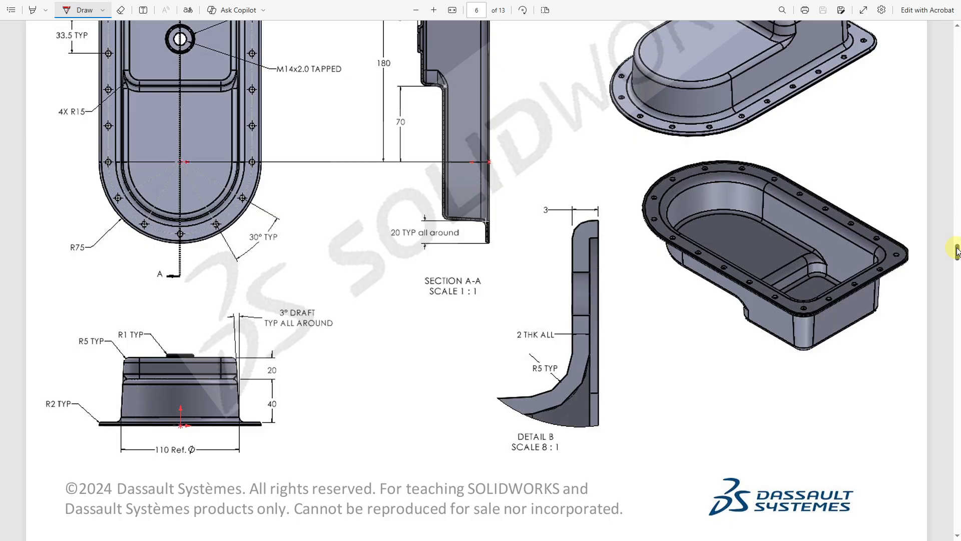
# Fillet the four vertical edges of the taller rectangular block with a 15 mm radius
pyautogui.moveTo(957, 250); pyautogui.dragTo(957, 246)
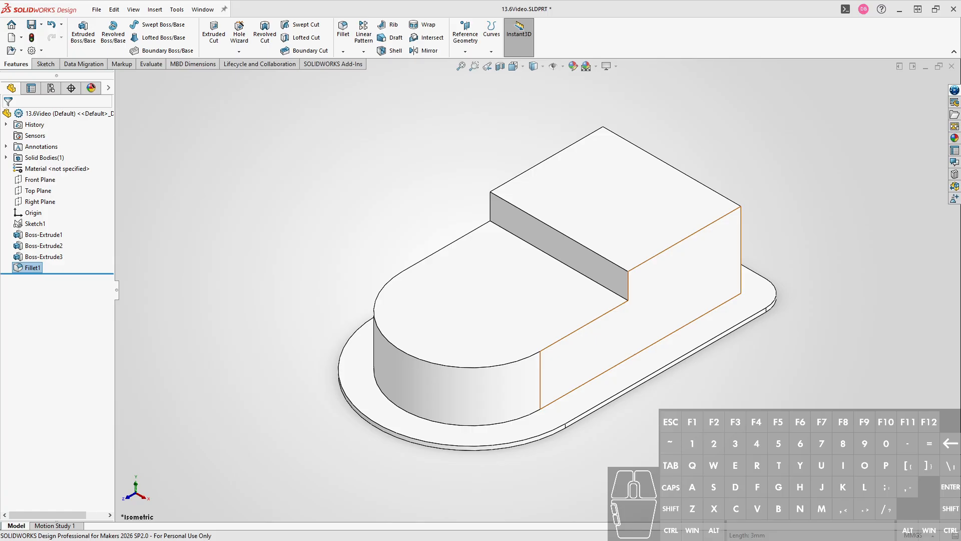
pyautogui.click(377, 220)
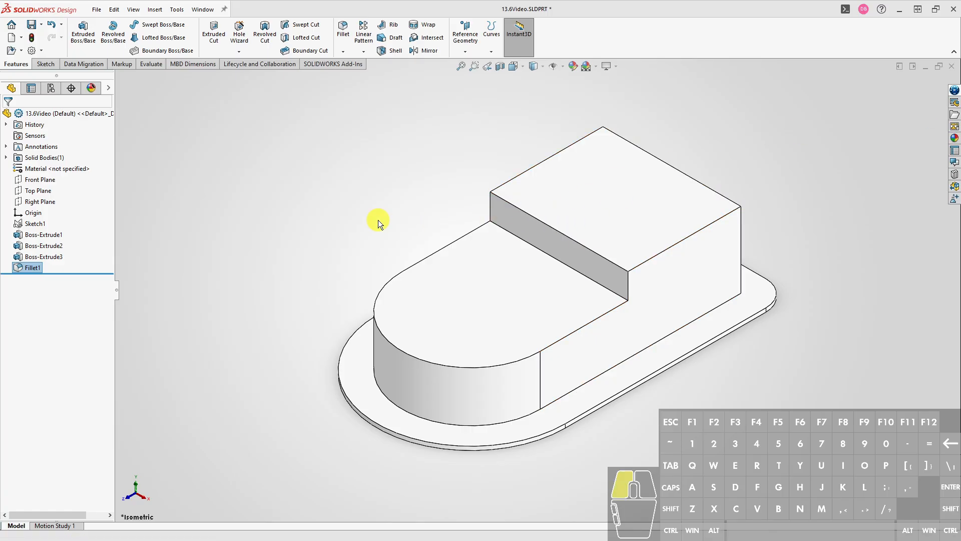
pyautogui.press('s')
pyautogui.click(460, 235)
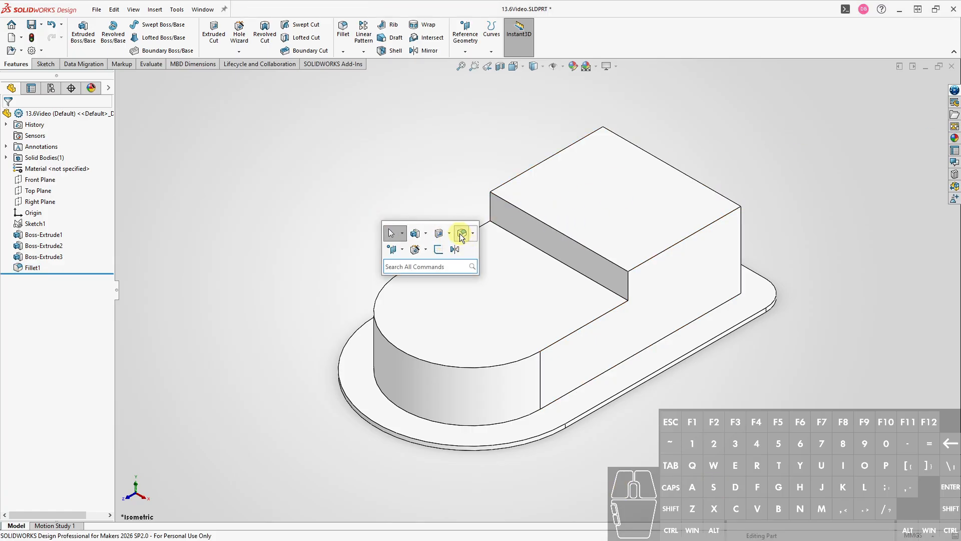
pyautogui.write('15')
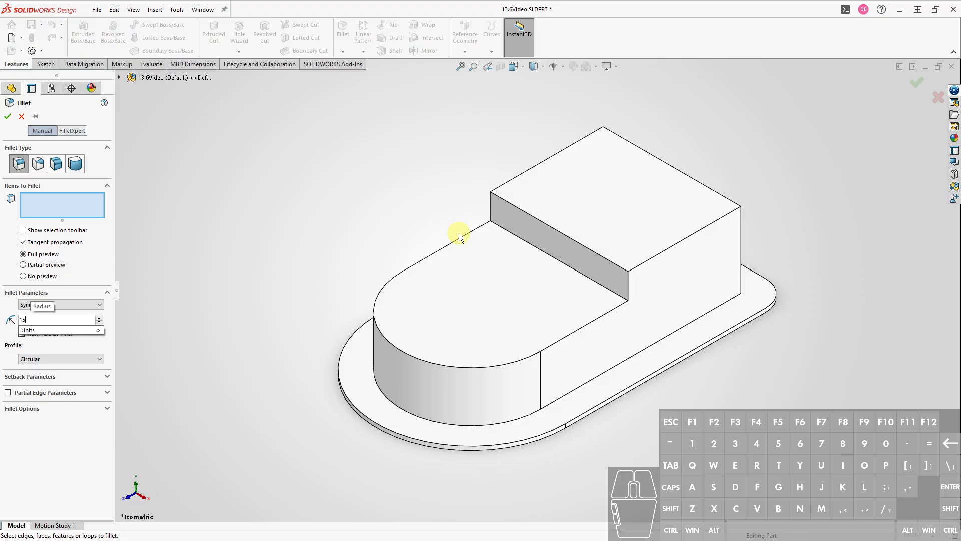
pyautogui.click(741, 229)
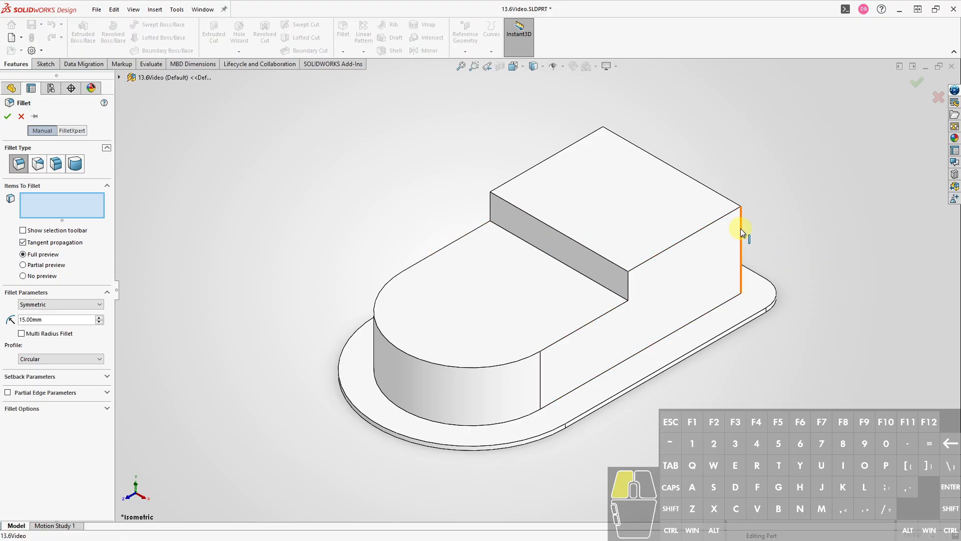
pyautogui.click(605, 154)
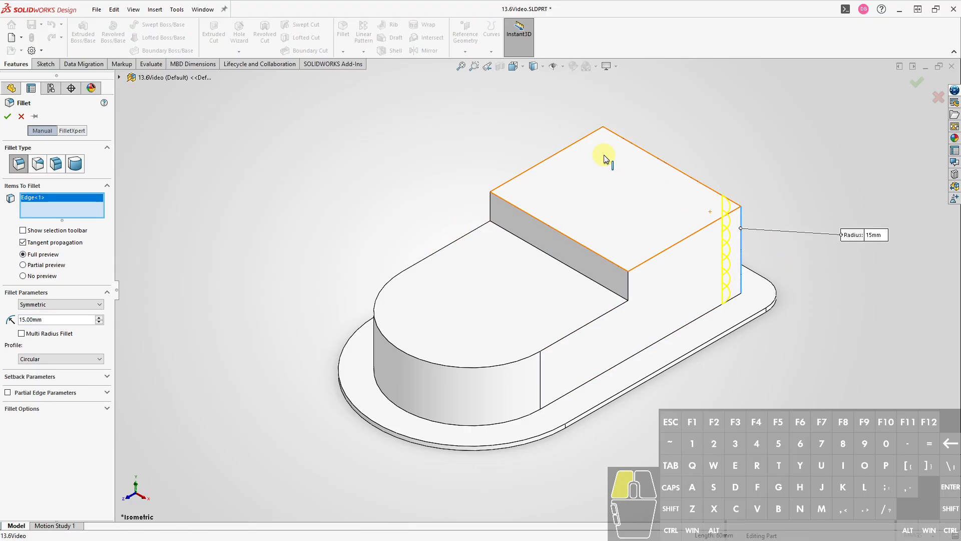
pyautogui.click(491, 210)
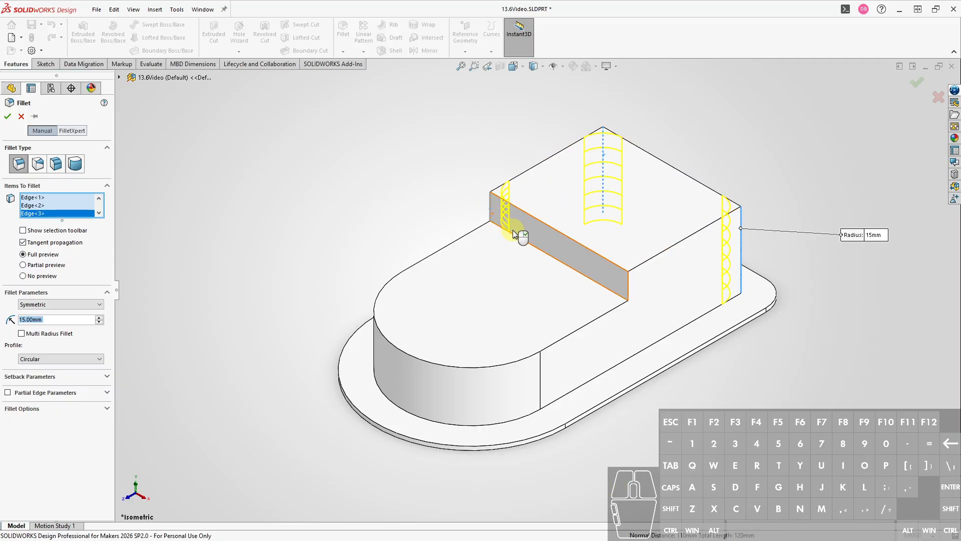
pyautogui.click(630, 286)
pyautogui.rightClick(629, 286)
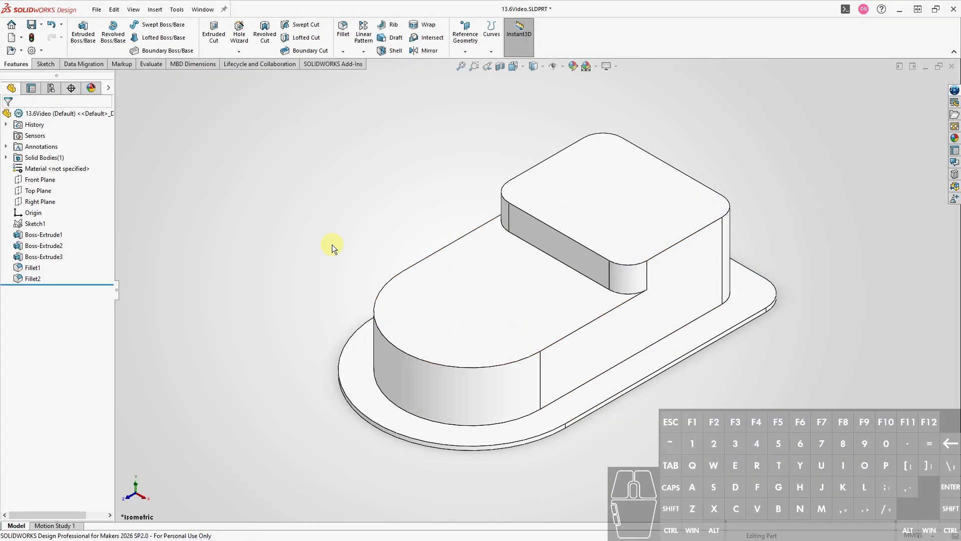
# Start a 3-degree neutral-plane draft and select the rounded end, near long side, step face and three adjoining block corner faces to draft
pyautogui.click(382, 39)
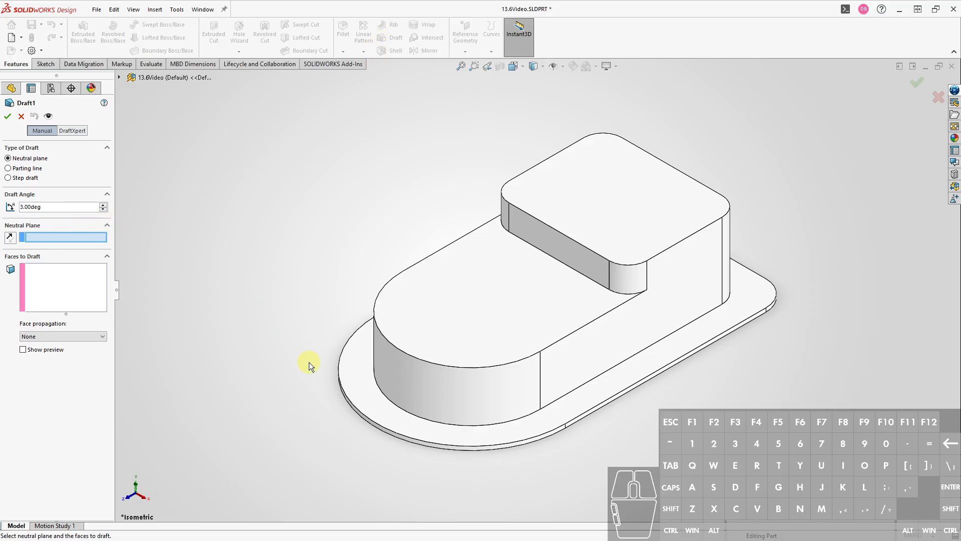
pyautogui.scroll(-3, 358, 388)
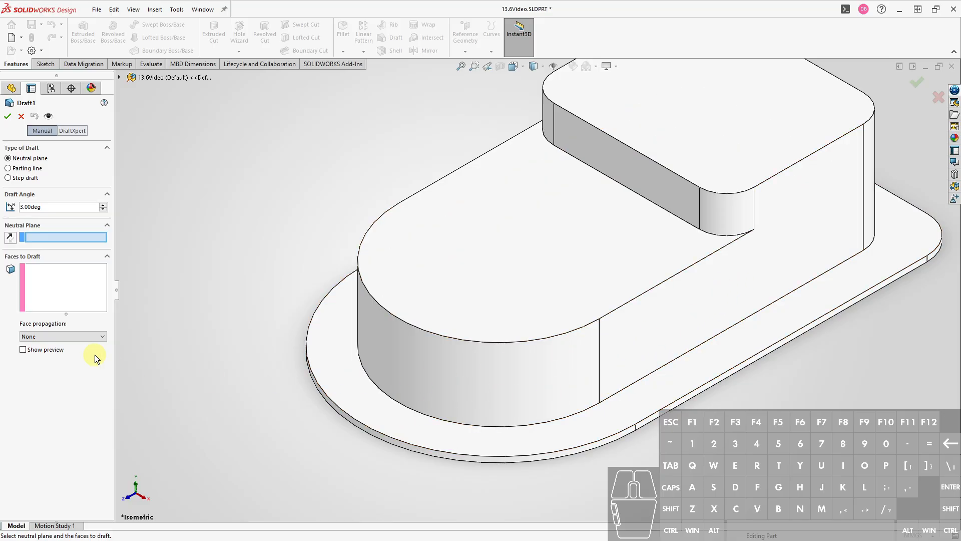
pyautogui.click(77, 283)
pyautogui.click(414, 364)
pyautogui.click(712, 292)
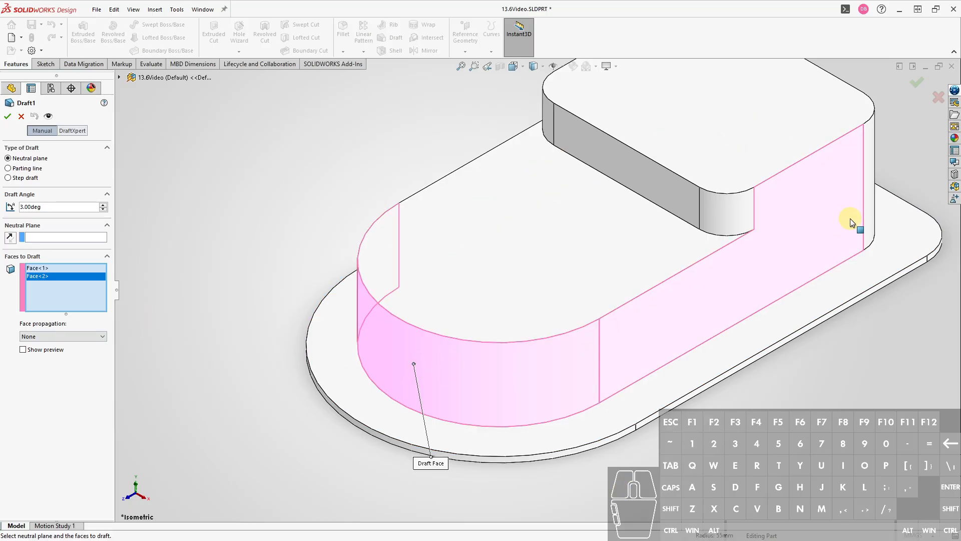
pyautogui.keyDown('ctrl'); pyautogui.moveTo(851, 220); pyautogui.dragTo(671, 311, button='middle'); pyautogui.keyUp('ctrl')
pyautogui.click(525, 302)
pyautogui.click(458, 266)
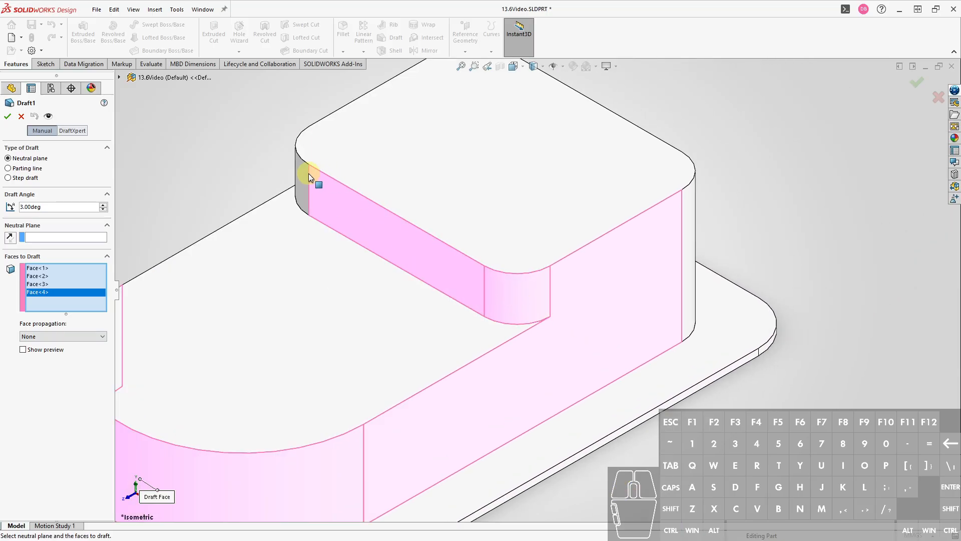
pyautogui.click(307, 173)
pyautogui.click(693, 275)
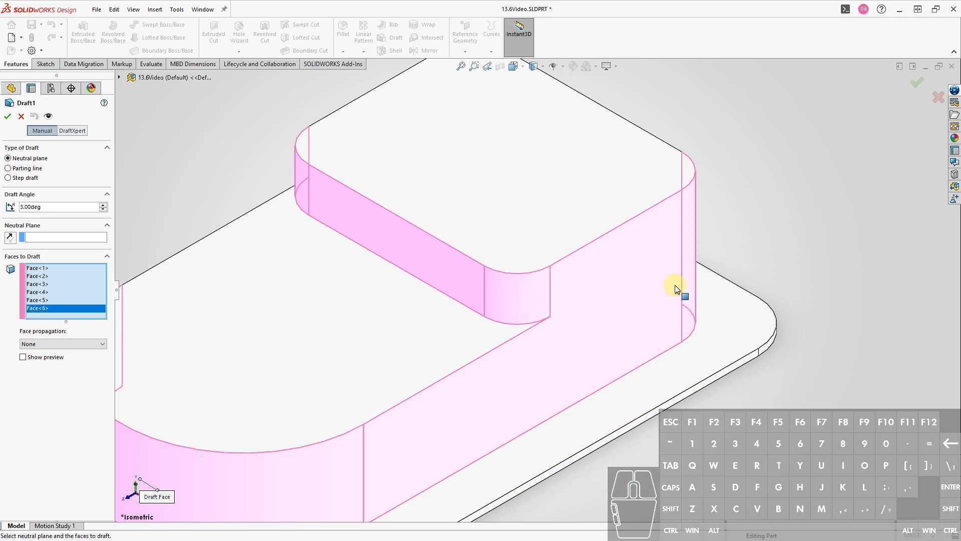
# Add the far long side face and the remaining rounded corner face of the block to the faces to draft
pyautogui.moveTo(335, 358); pyautogui.dragTo(496, 418, button='middle')
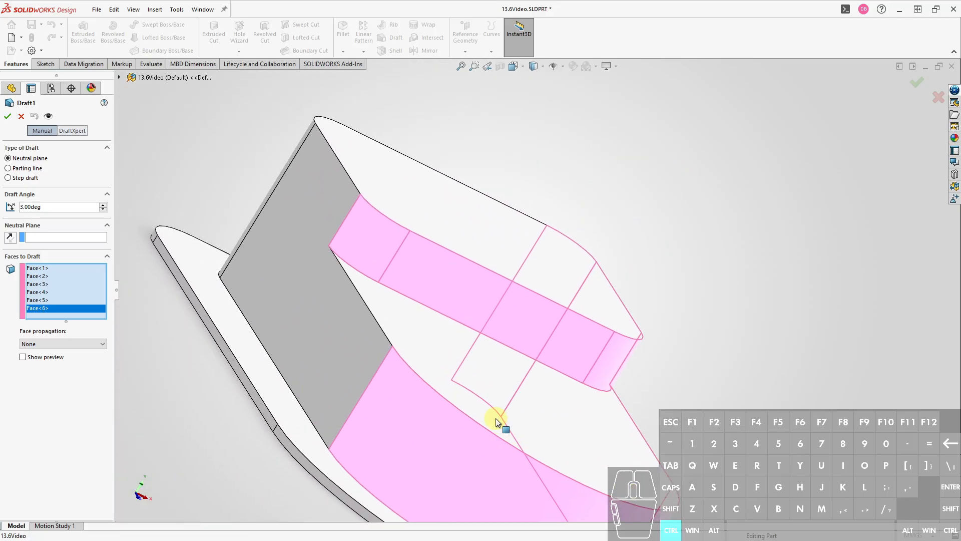
pyautogui.click(351, 338)
pyautogui.moveTo(351, 338); pyautogui.dragTo(189, 163, button='middle')
pyautogui.click(189, 163)
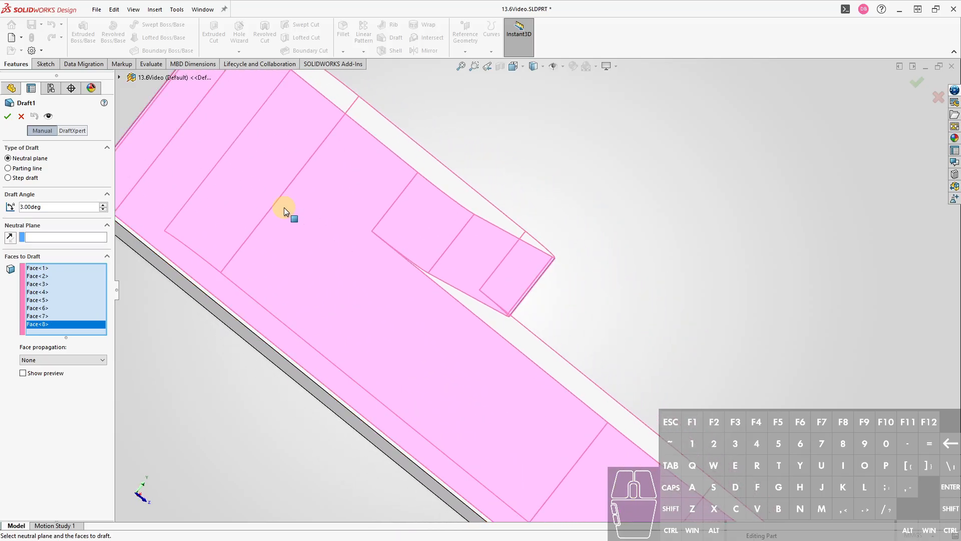
pyautogui.hotkey('ctrl', '7')
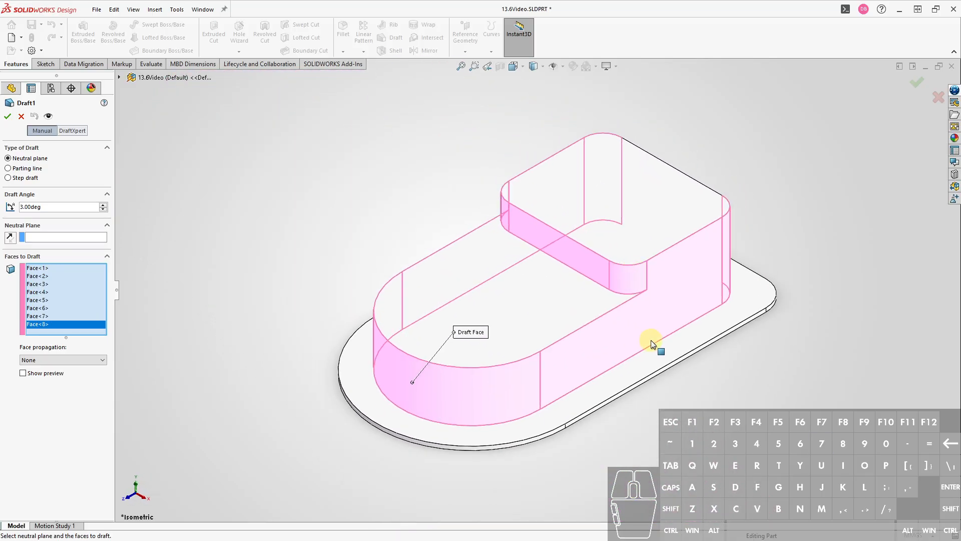
pyautogui.scroll(-3, 593, 388)
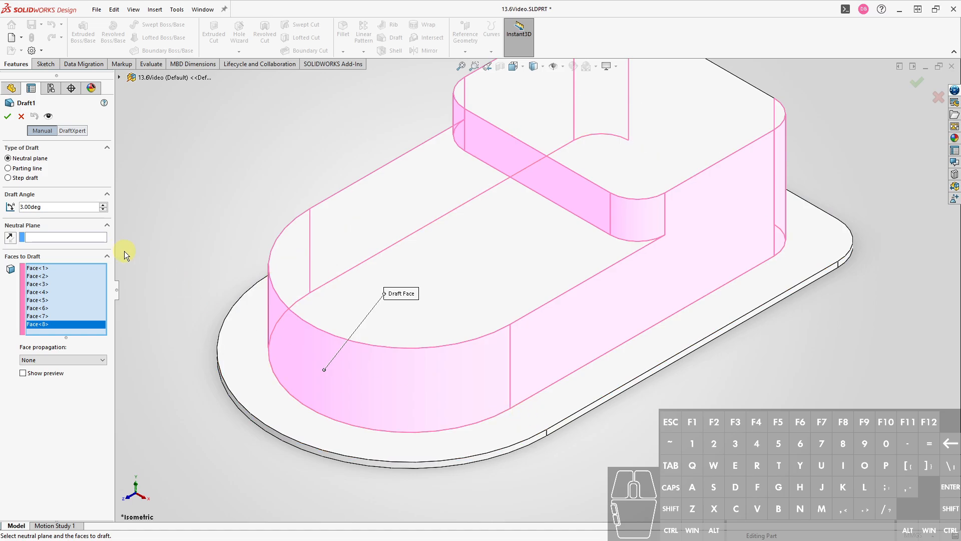
# Set the Top Plane as the draft's neutral plane and try to apply the draft
pyautogui.click(90, 239)
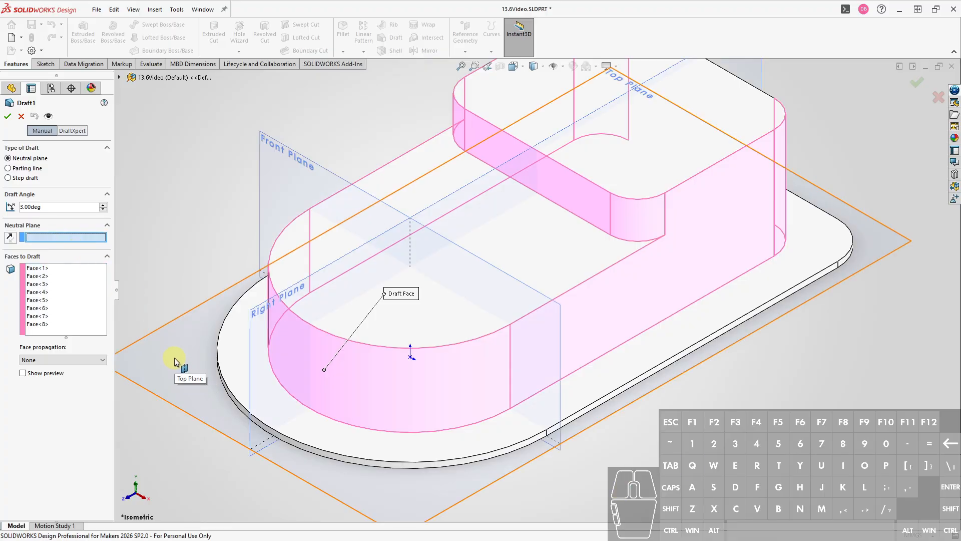
pyautogui.click(174, 359)
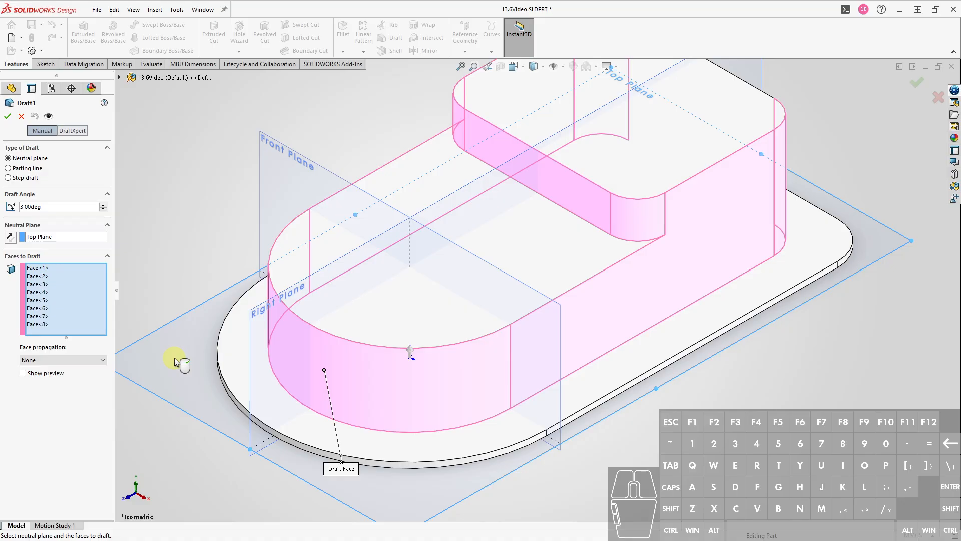
pyautogui.press('f')
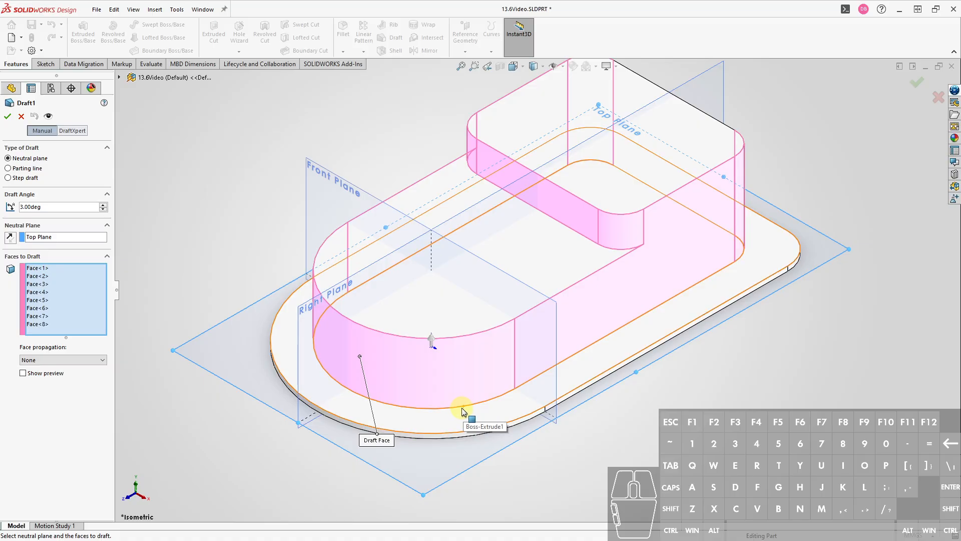
pyautogui.click(9, 116)
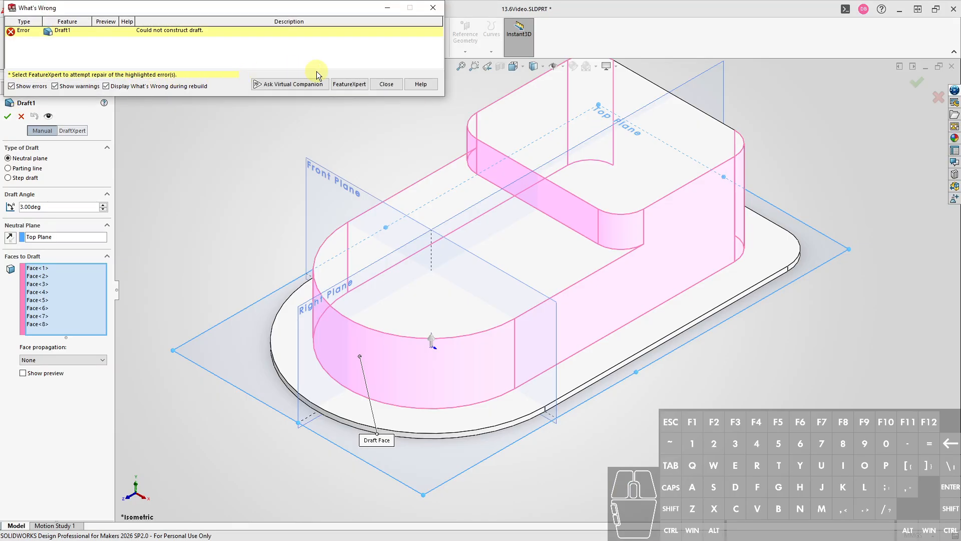
pyautogui.click(385, 84)
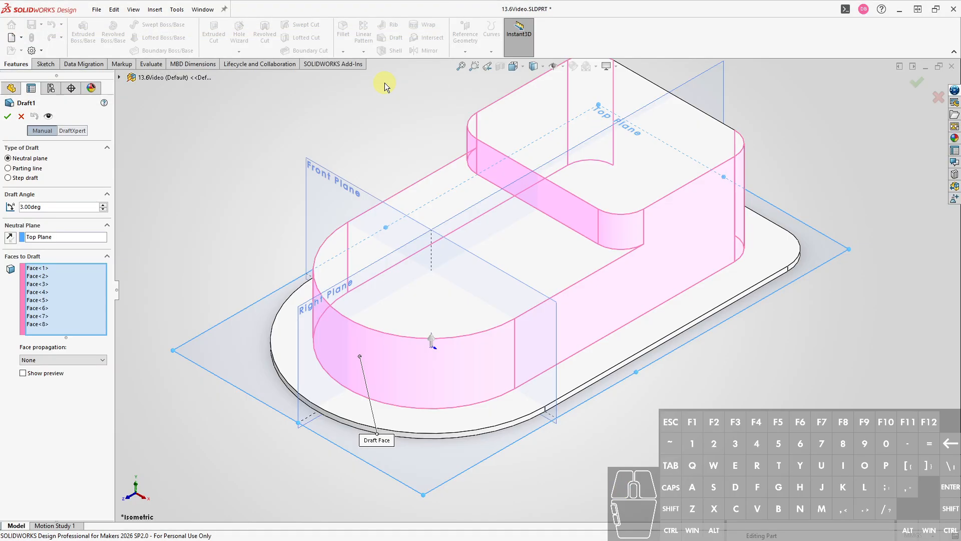
# Add the tall block's flat end face to the faces to draft, apply the 3-degree draft and check it from the side
pyautogui.moveTo(644, 365); pyautogui.dragTo(619, 416, button='middle')
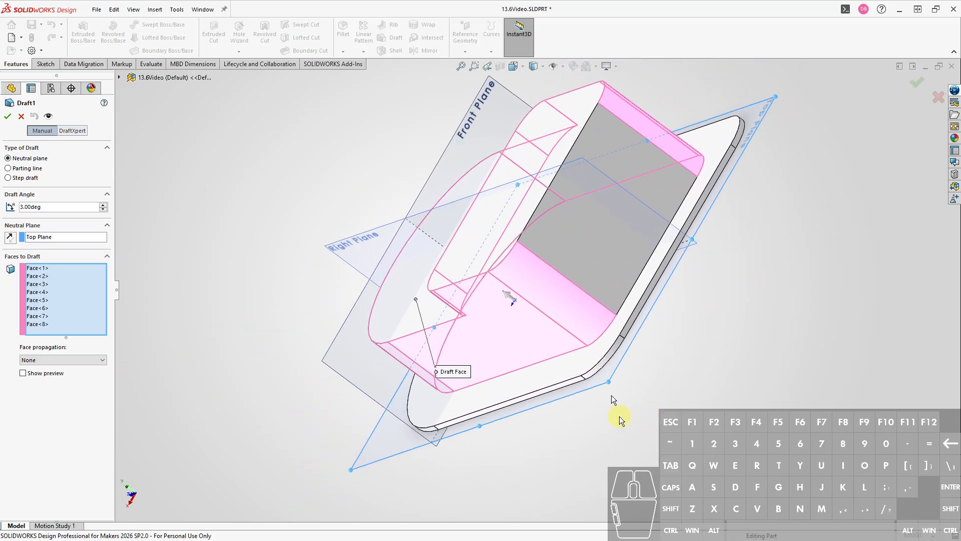
pyautogui.click(593, 225)
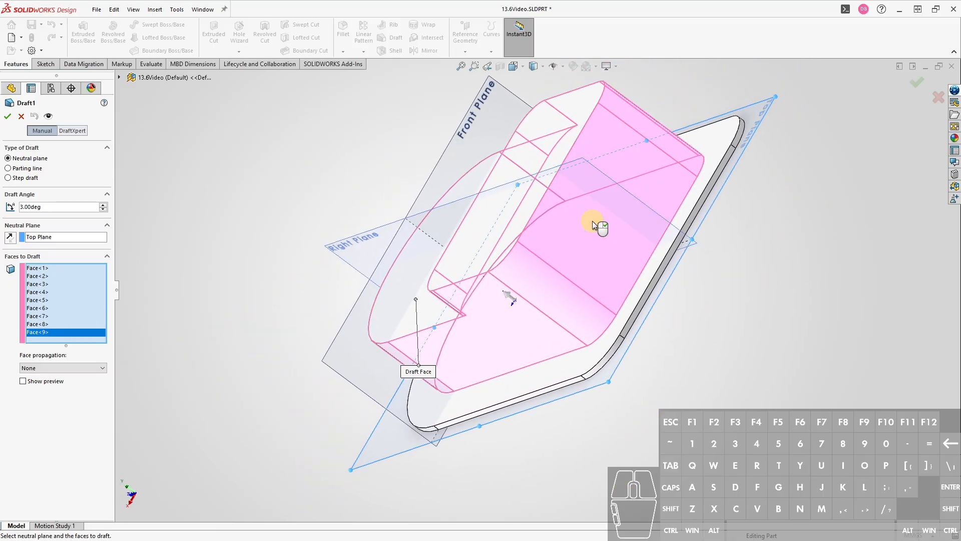
pyautogui.moveTo(275, 343); pyautogui.dragTo(301, 321, button='middle')
pyautogui.click(8, 116)
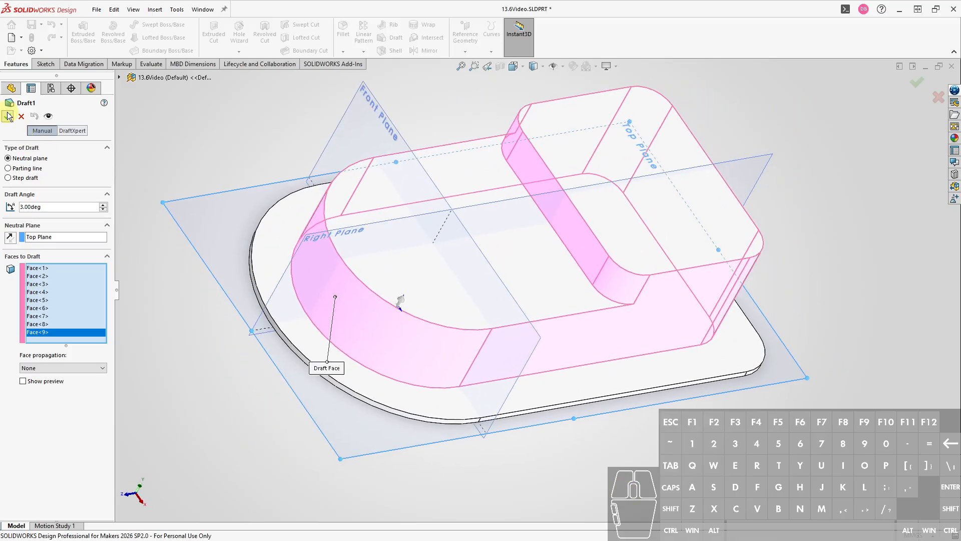
pyautogui.hotkey('ctrl', '7')
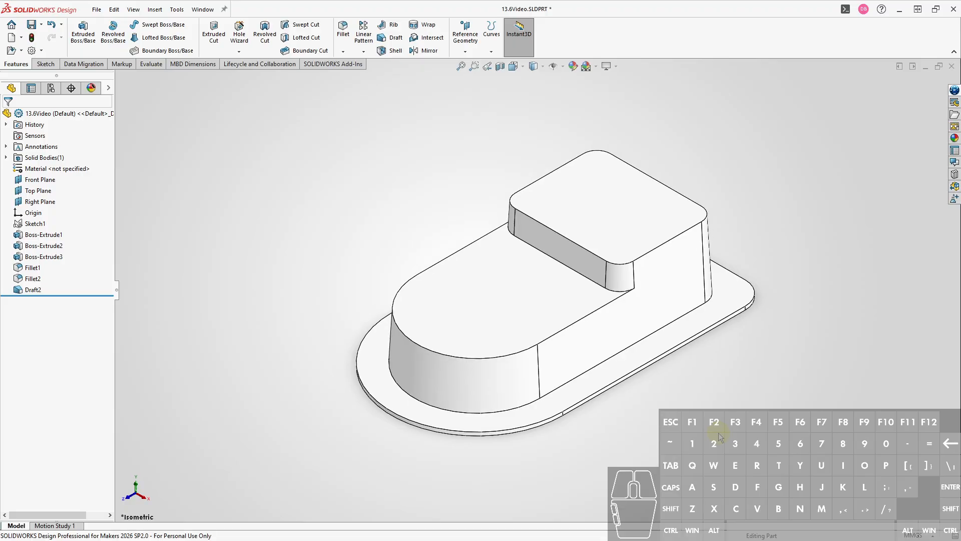
pyautogui.hotkey('ctrl', '3')
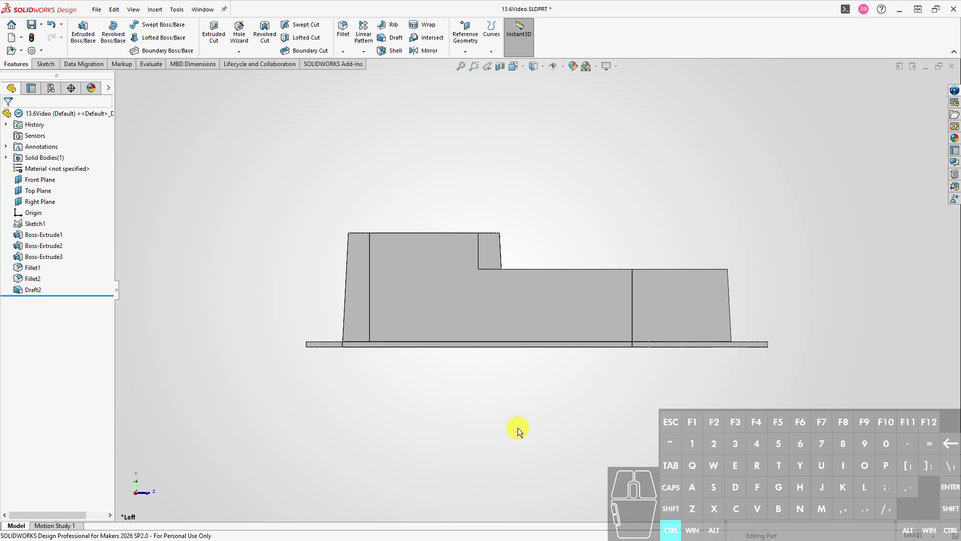
pyautogui.hotkey('ctrl', '7')
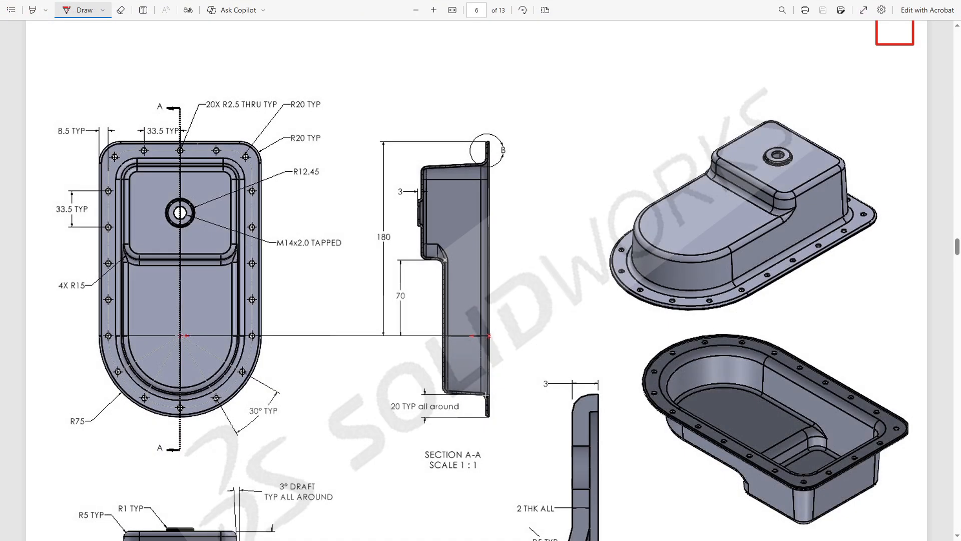
# Consult the pan drawing for fillet radii and fillet the upper outer edge of the base flange with a 2 mm radius
pyautogui.scroll(-1, 951, 245)
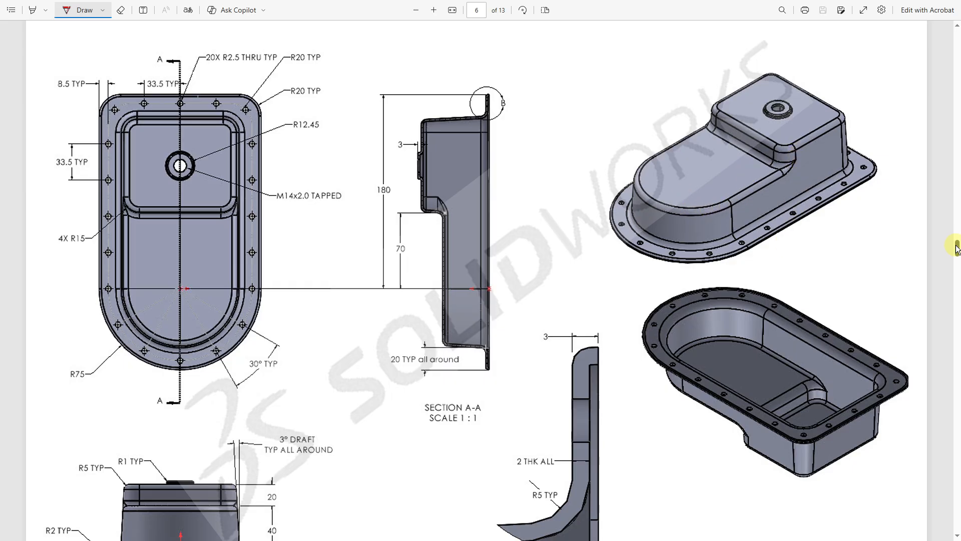
pyautogui.scroll(-1, 957, 249)
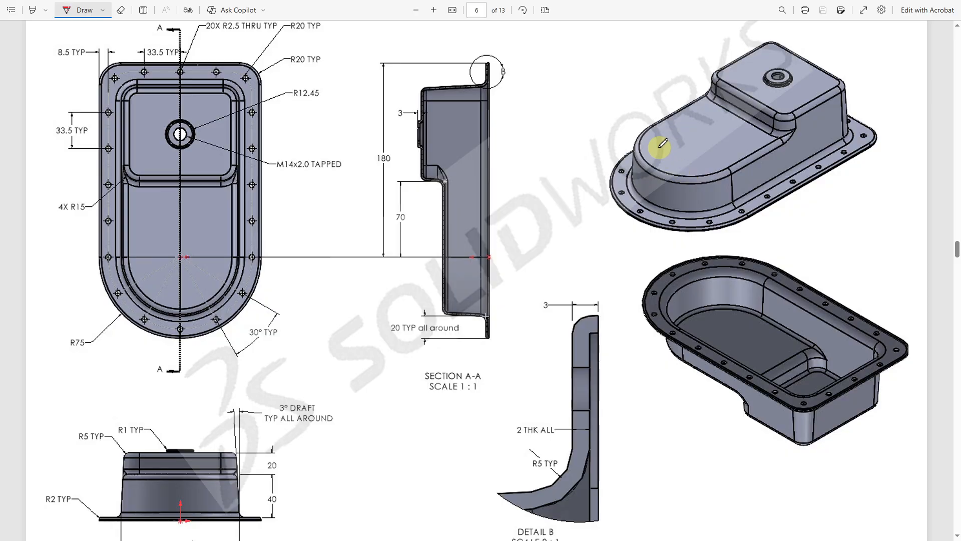
pyautogui.scroll(-1, 953, 256)
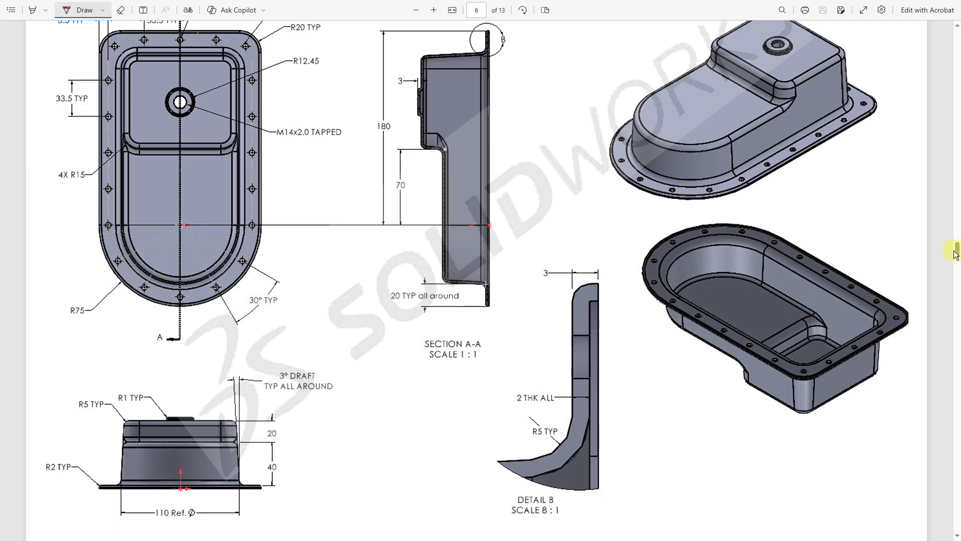
pyautogui.scroll(-2, 955, 253)
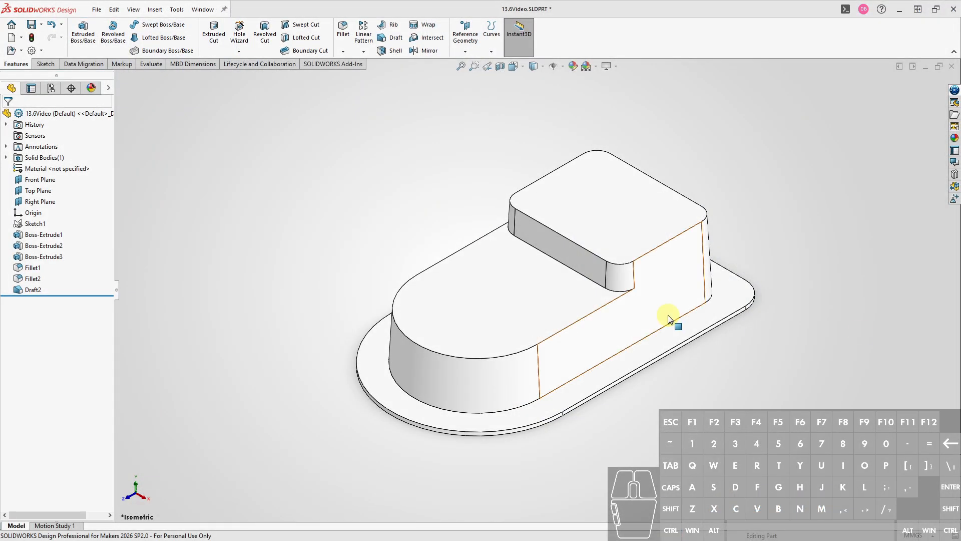
pyautogui.click(272, 290)
pyautogui.press('s')
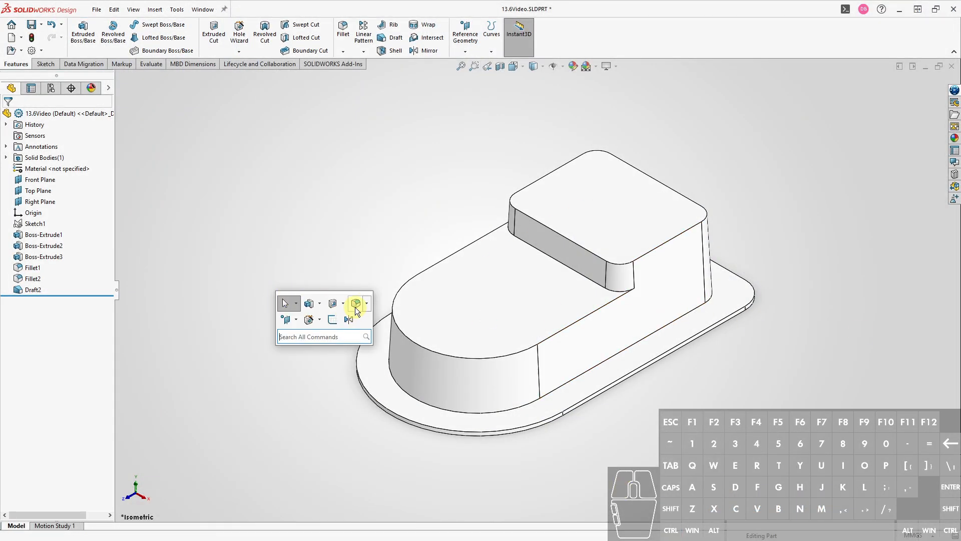
pyautogui.click(356, 304)
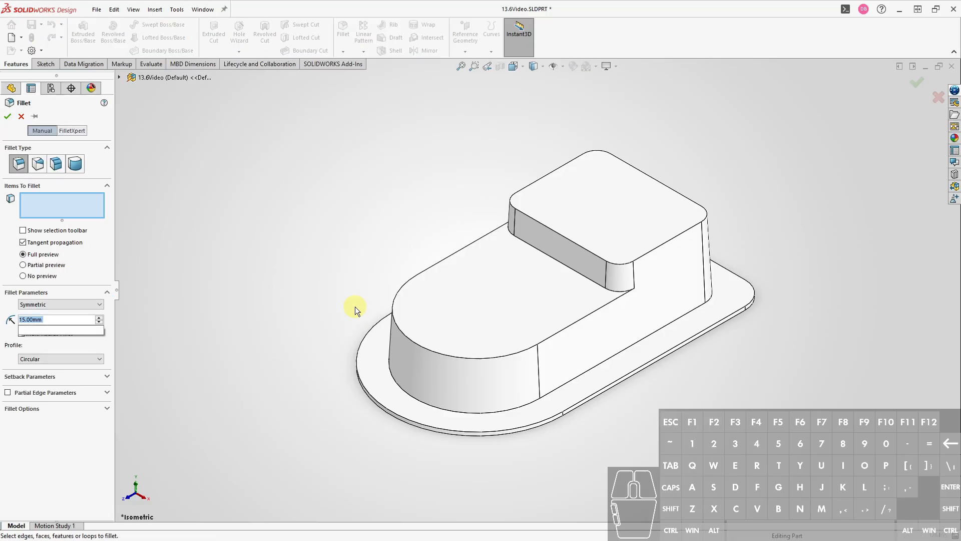
pyautogui.write('2')
pyautogui.scroll(-2, 407, 394)
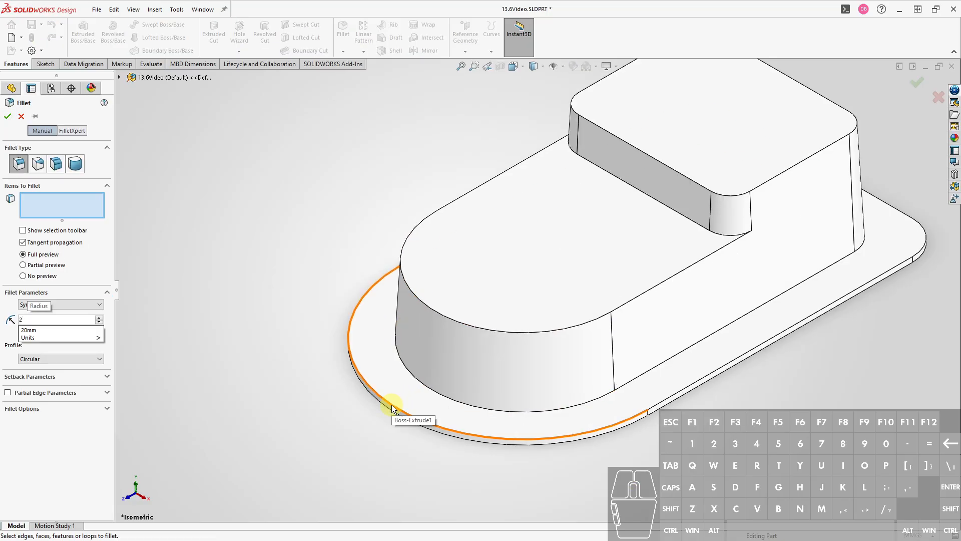
pyautogui.click(393, 406)
pyautogui.press('Return')
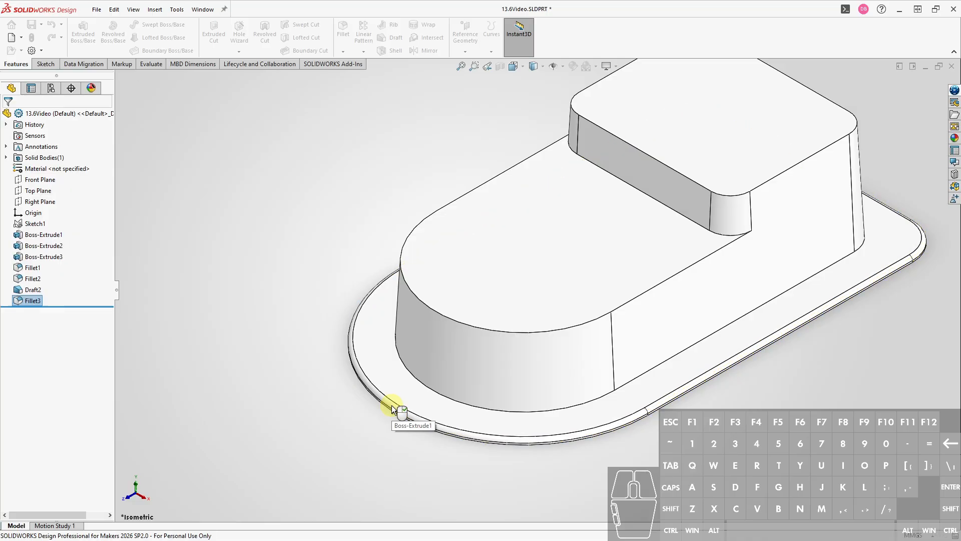
# Start a 5 mm fillet on the top edge of the lower rounded body and the edge where it meets the flange
pyautogui.scroll(3, 535, 356)
pyautogui.keyDown('ctrl'); pyautogui.moveTo(579, 360); pyautogui.dragTo(542, 387, button='middle'); pyautogui.keyUp('ctrl')
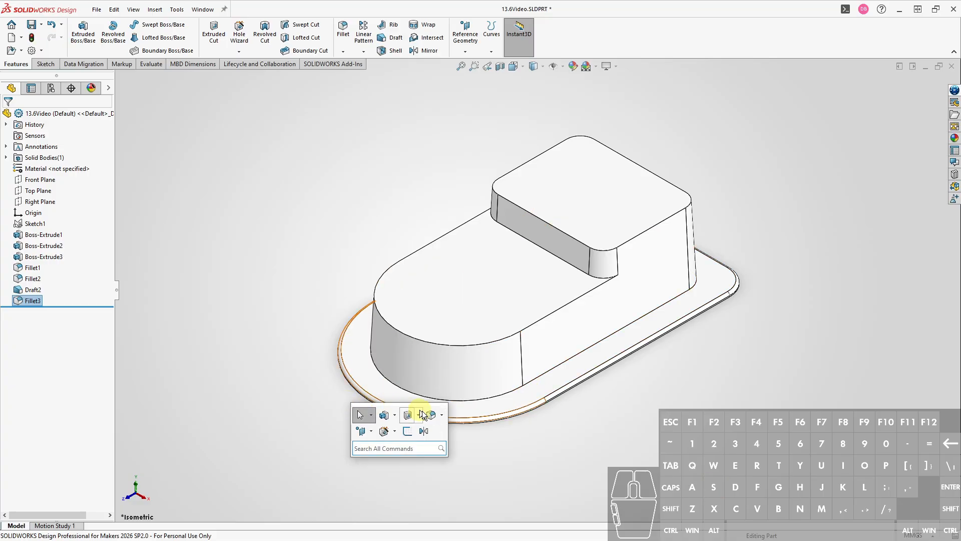
pyautogui.click(433, 415)
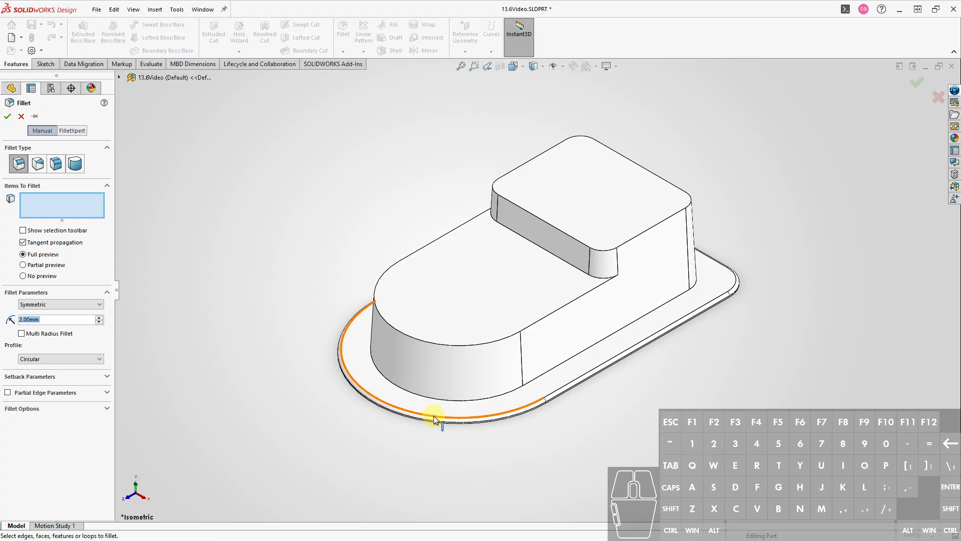
pyautogui.scroll(-2, 437, 358)
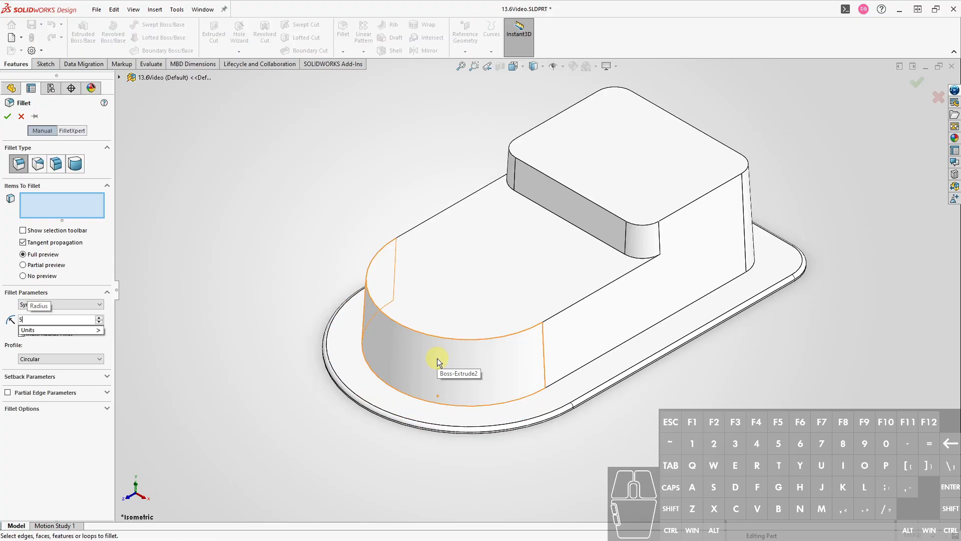
pyautogui.click(487, 338)
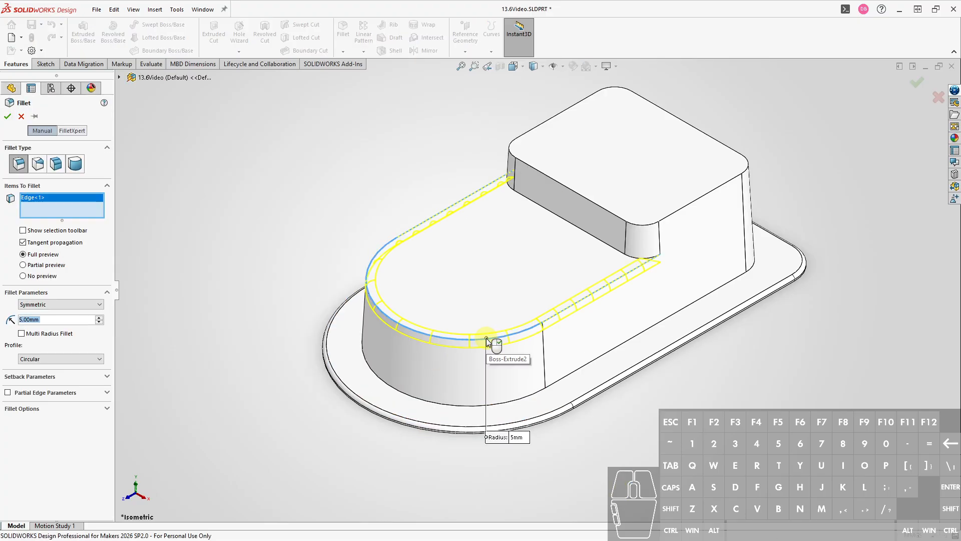
pyautogui.click(466, 403)
# Add the tall block's top edge and the bottom edge of its step face to the 5 mm fillet and apply it
pyautogui.keyDown('ctrl'); pyautogui.moveTo(651, 286); pyautogui.dragTo(616, 374, button='middle'); pyautogui.keyUp('ctrl')
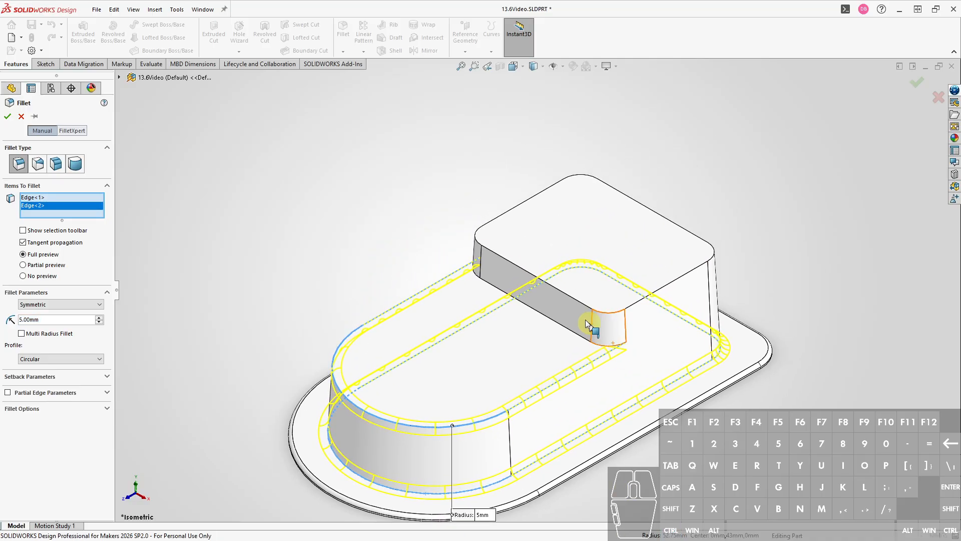
pyautogui.click(575, 300)
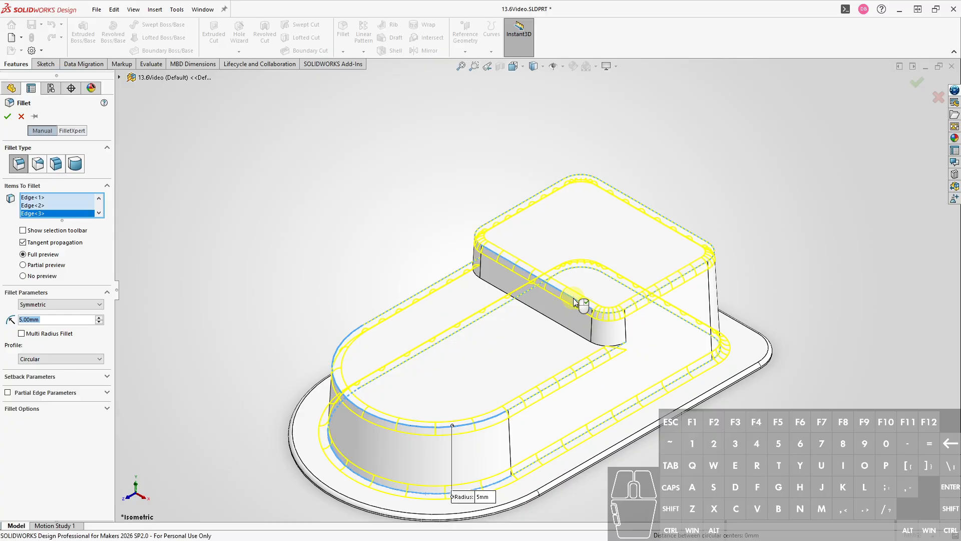
pyautogui.click(559, 325)
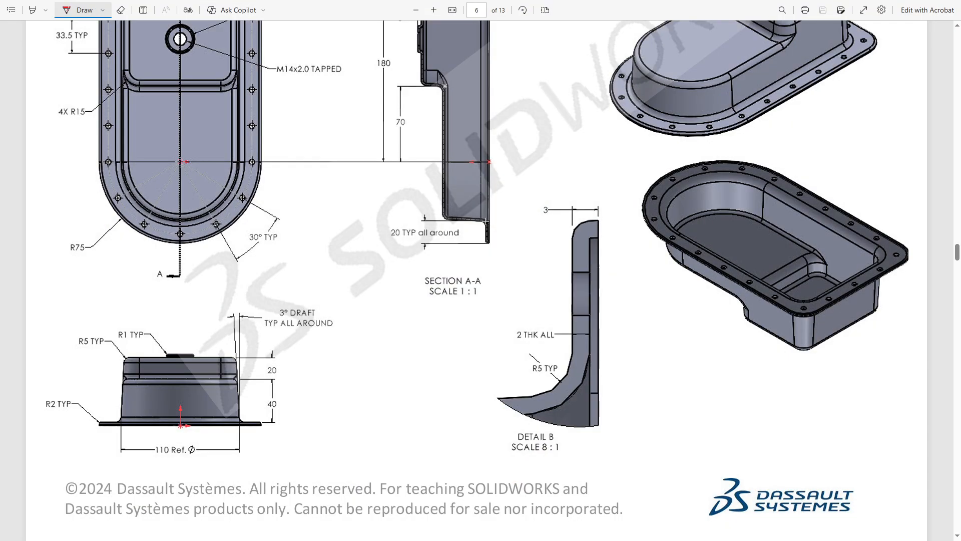
pyautogui.scroll(2, 451, 150)
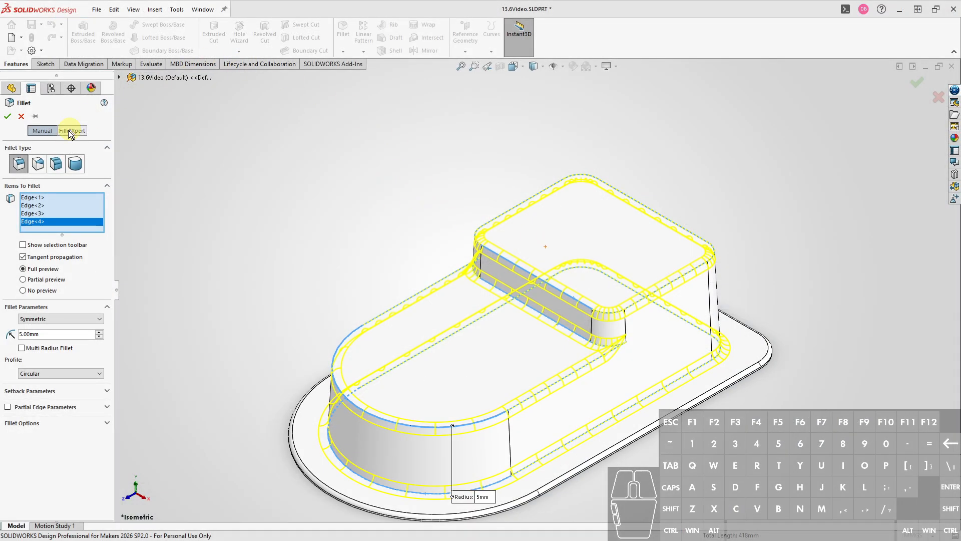
pyautogui.click(7, 116)
pyautogui.scroll(-2, 734, 400)
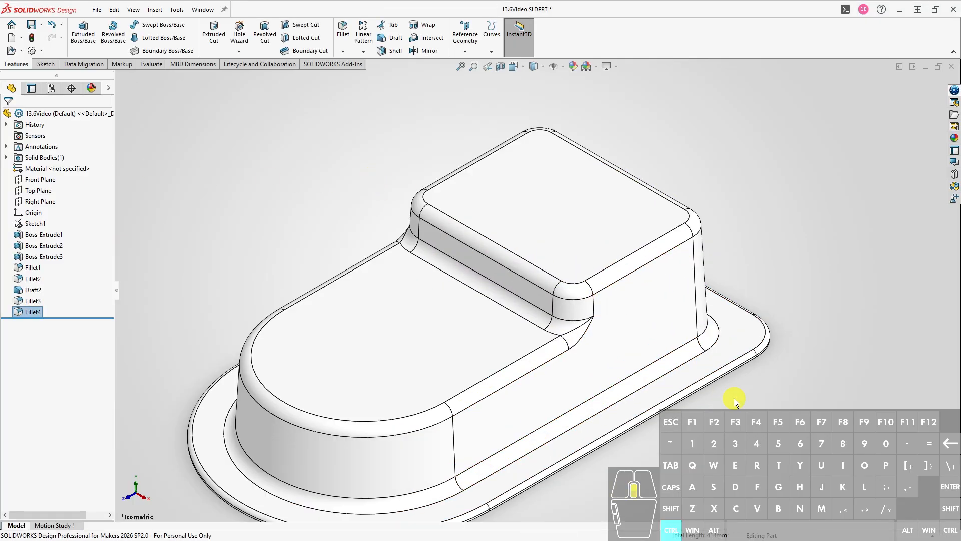
pyautogui.scroll(3, 719, 380)
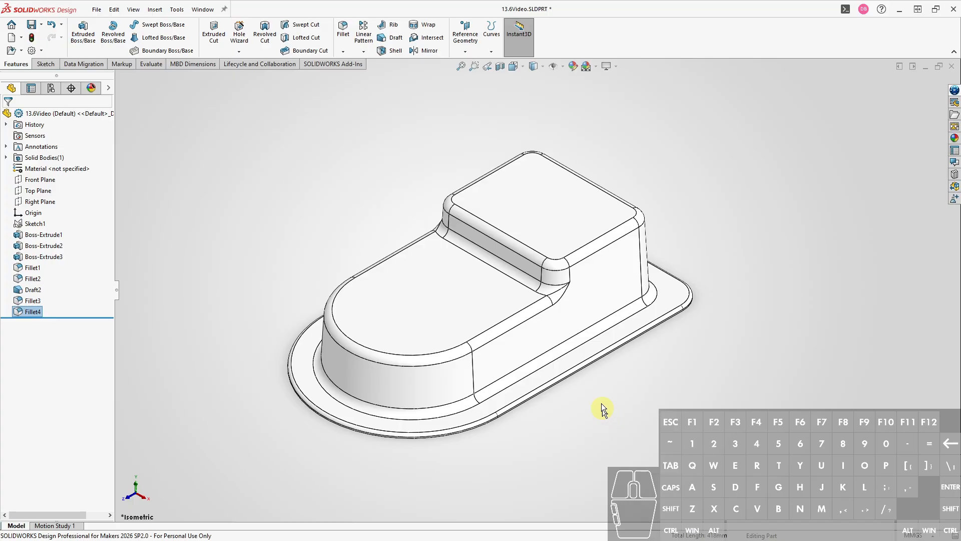
pyautogui.moveTo(635, 419); pyautogui.dragTo(432, 210, button='middle')
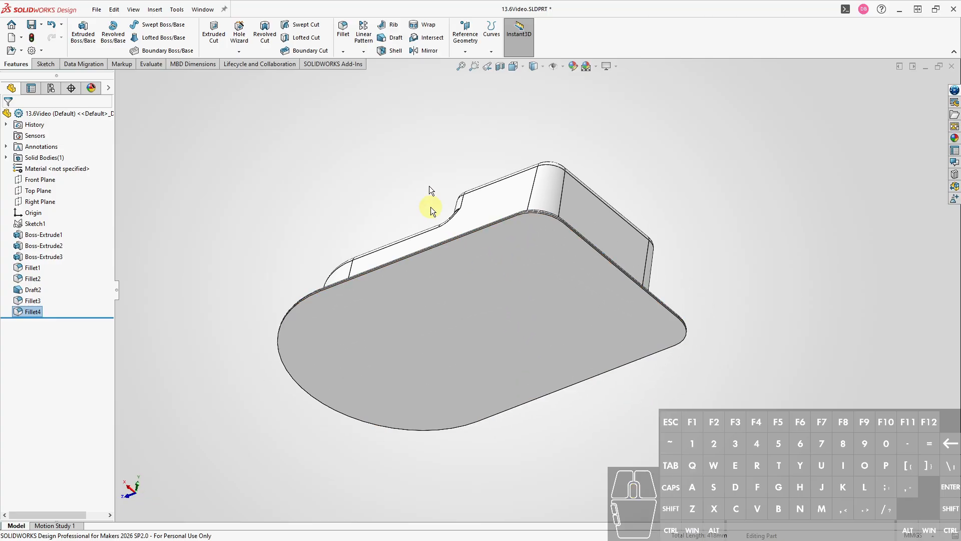
pyautogui.click(393, 50)
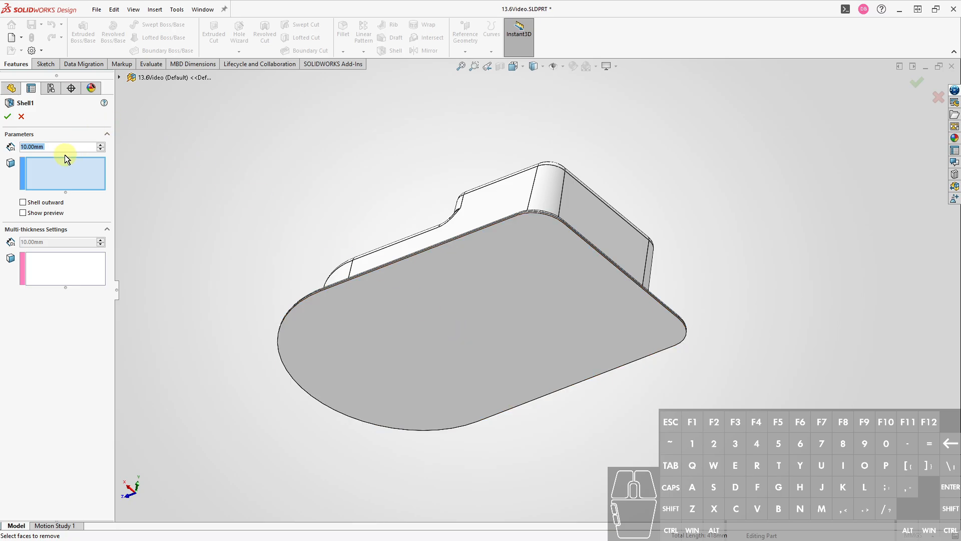
pyautogui.hotkey('ctrl', 'a')
pyautogui.write('2')
pyautogui.press('Tab')
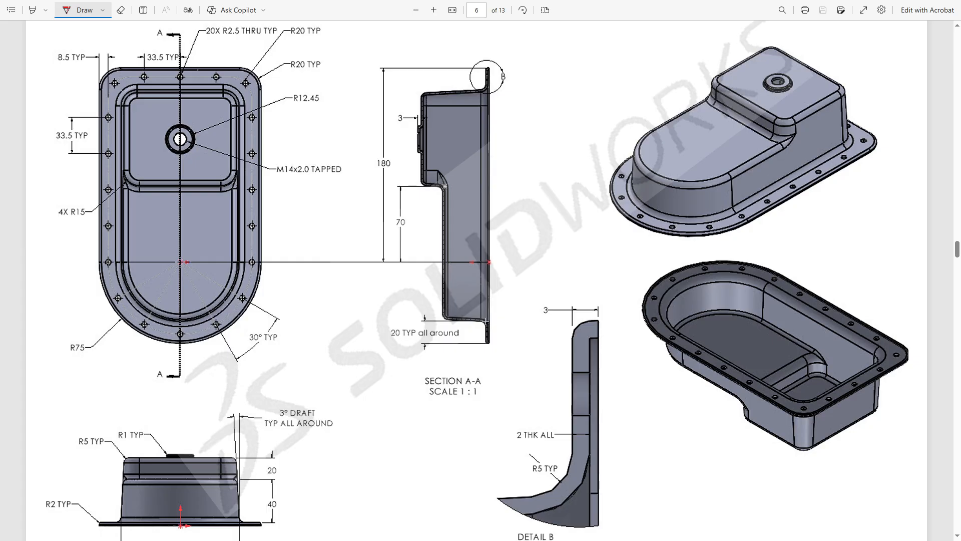
# Consult the pan drawing's plan and section views for the round boss's radius, height and position
pyautogui.scroll(-1, 954, 250)
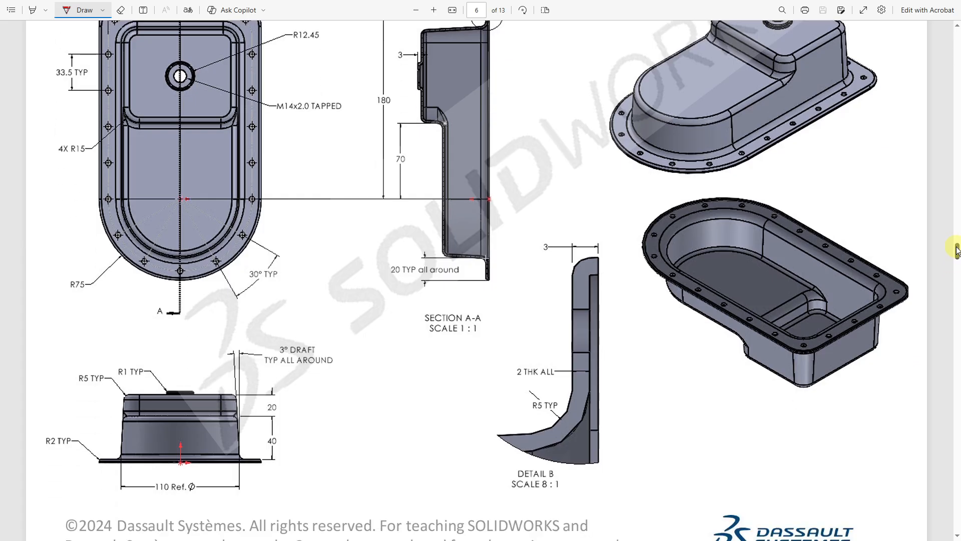
pyautogui.scroll(1, 956, 249)
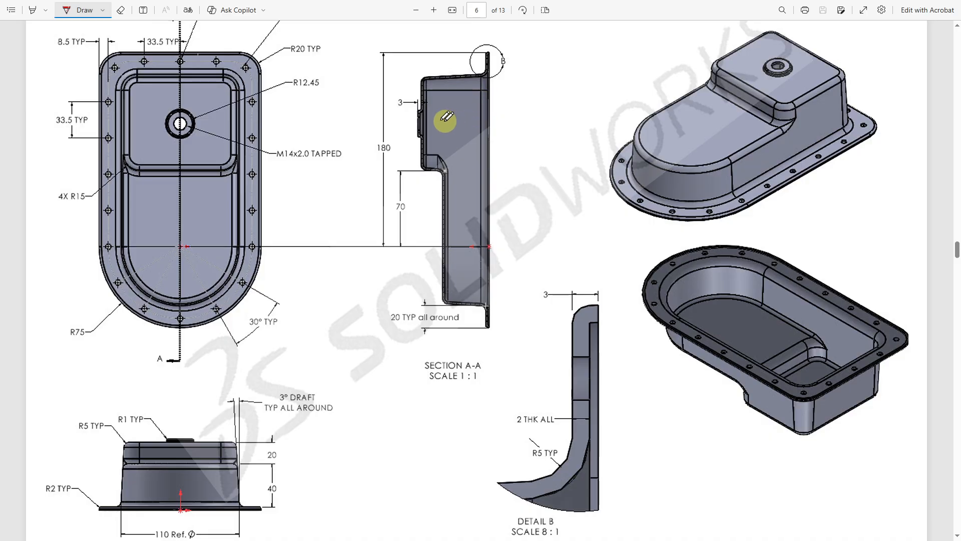
pyautogui.keyDown('ctrl'); pyautogui.scroll(2, 440, 117); pyautogui.keyUp('ctrl')
pyautogui.keyDown('ctrl'); pyautogui.scroll(1, 440, 117); pyautogui.keyUp('ctrl')
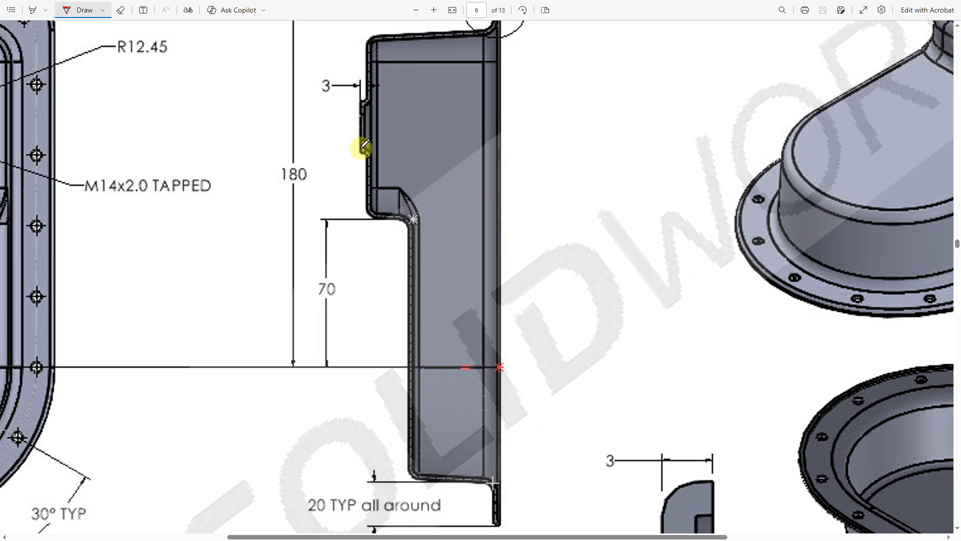
pyautogui.moveTo(343, 536); pyautogui.dragTo(170, 533)
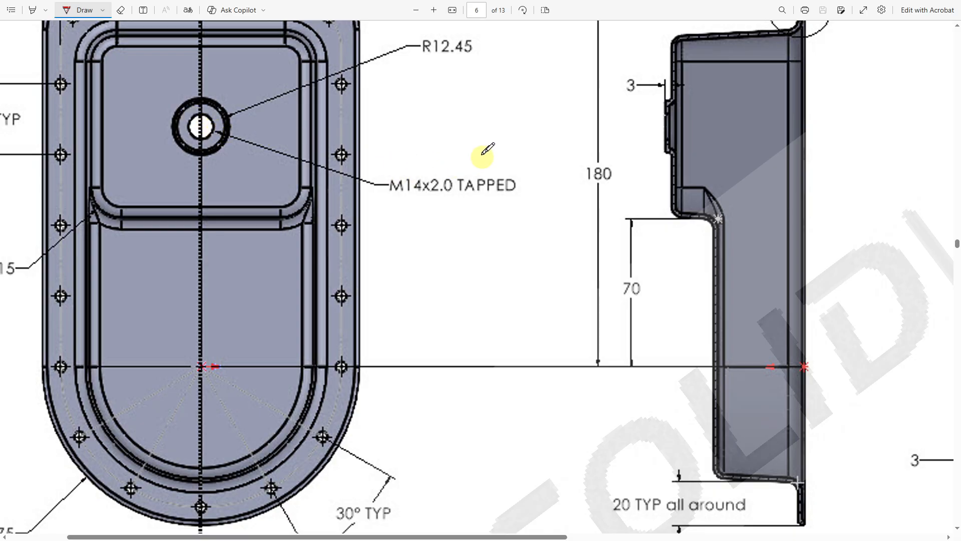
pyautogui.keyDown('ctrl'); pyautogui.scroll(-3, 409, 42); pyautogui.keyUp('ctrl')
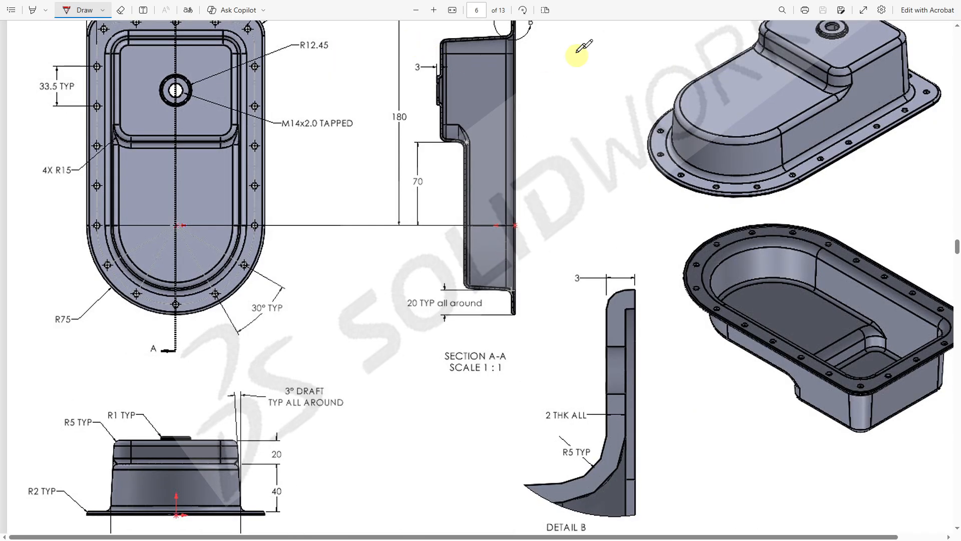
pyautogui.scroll(1, 500, 161)
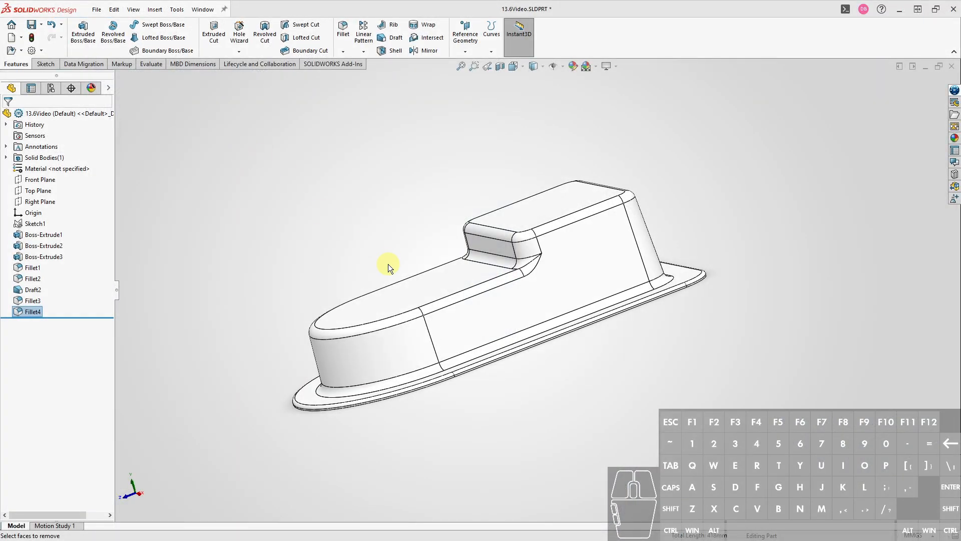
# Sketch on the tall block's top face a vertical and a horizontal construction line joining the midpoints of opposite edges
pyautogui.moveTo(388, 263); pyautogui.dragTo(451, 303, button='middle')
pyautogui.click(515, 185)
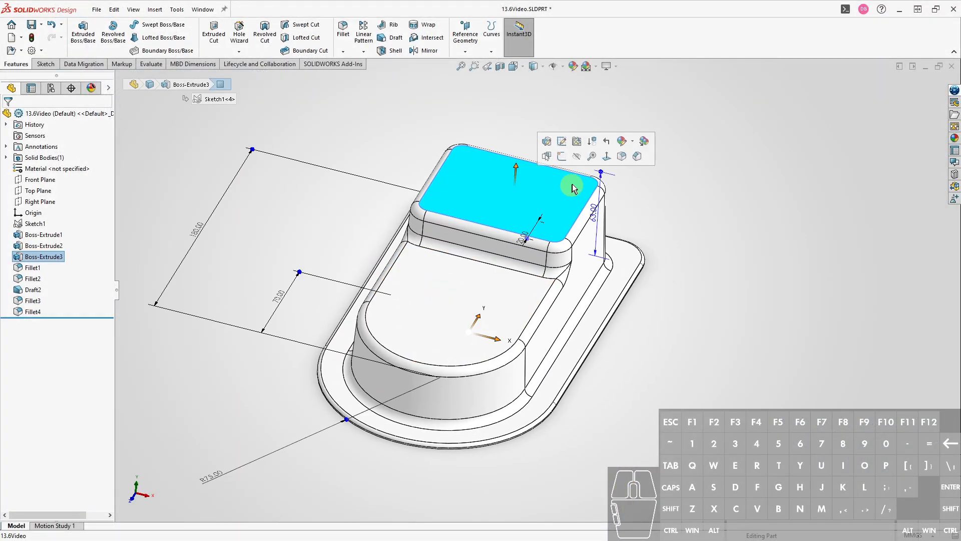
pyautogui.click(562, 156)
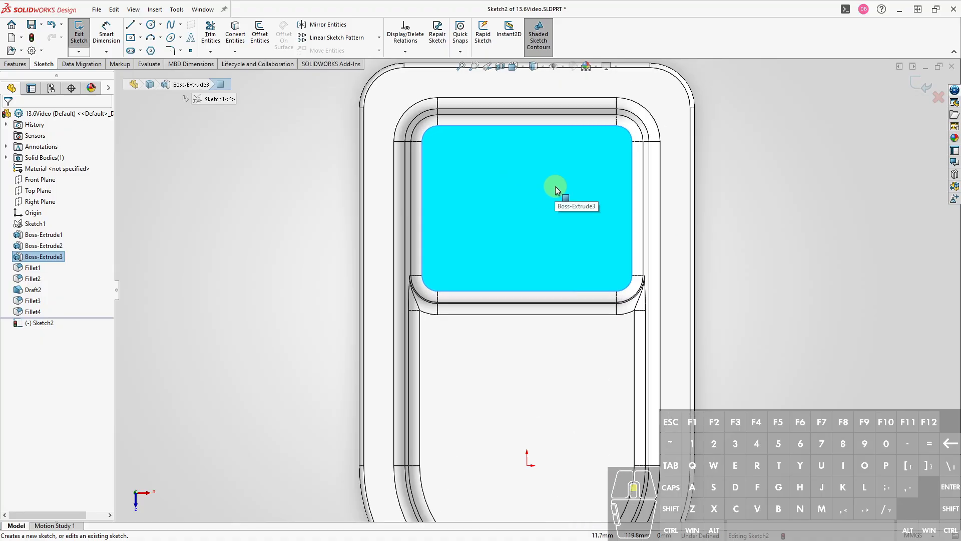
pyautogui.keyDown('ctrl'); pyautogui.moveTo(602, 210); pyautogui.dragTo(572, 255, button='middle'); pyautogui.keyUp('ctrl')
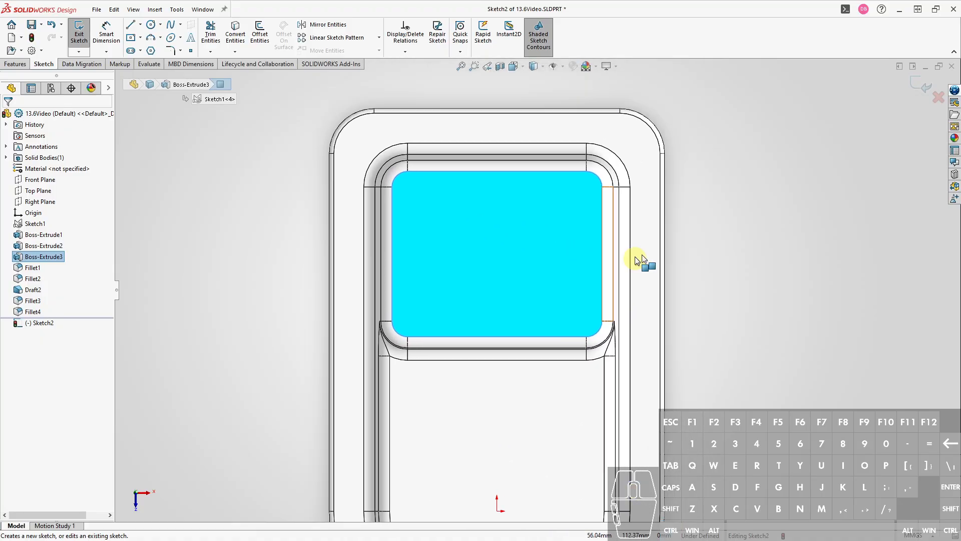
pyautogui.rightClick(741, 264)
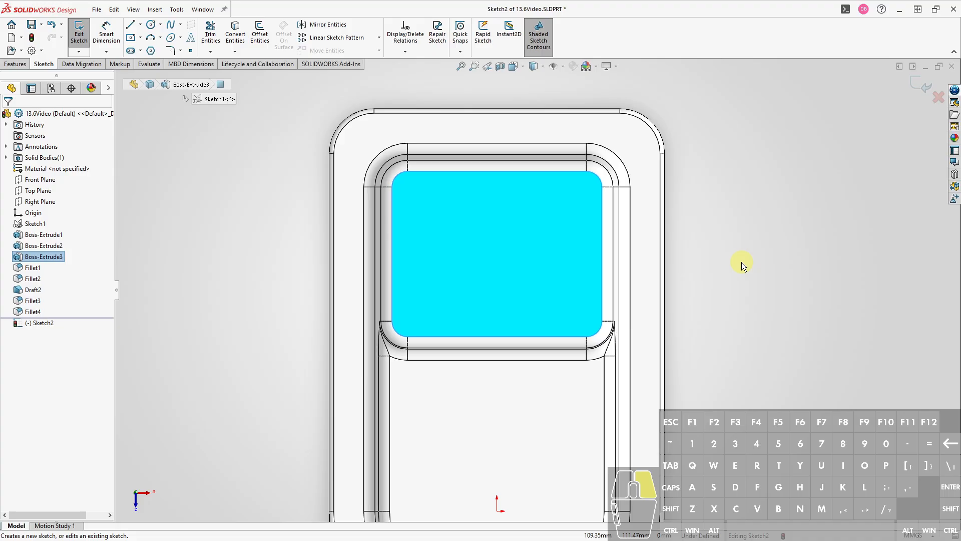
pyautogui.moveTo(741, 262); pyautogui.dragTo(754, 311, button='right')
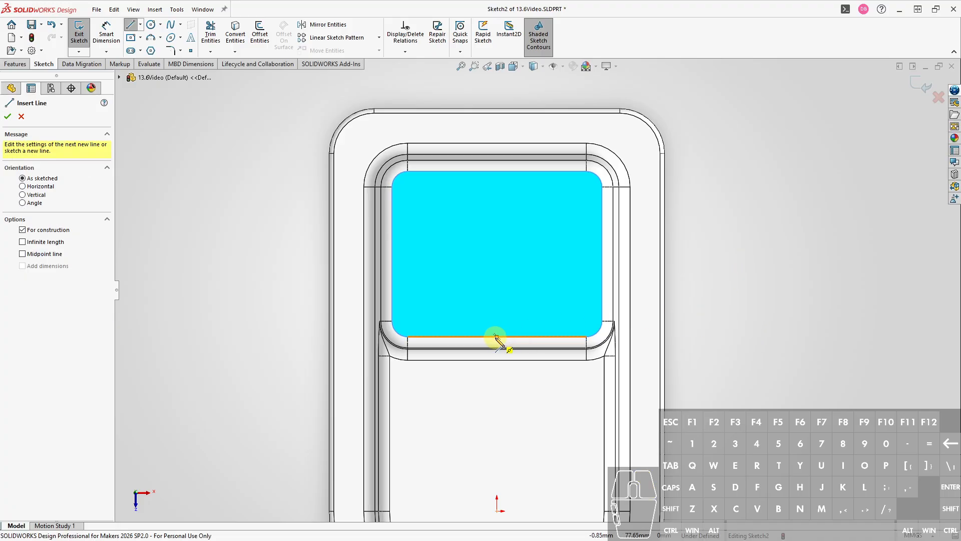
pyautogui.moveTo(497, 336); pyautogui.dragTo(497, 171)
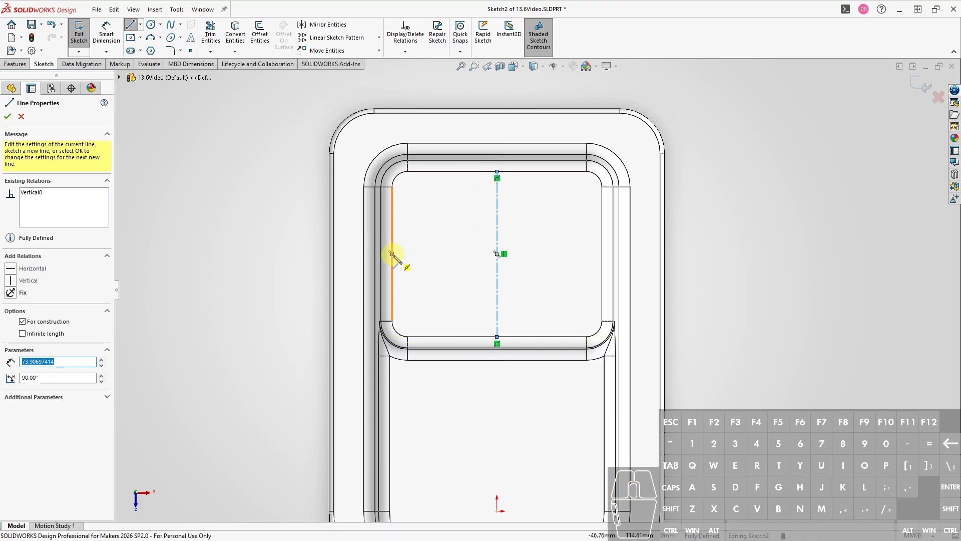
pyautogui.moveTo(392, 255); pyautogui.dragTo(602, 253)
pyautogui.press('Escape')
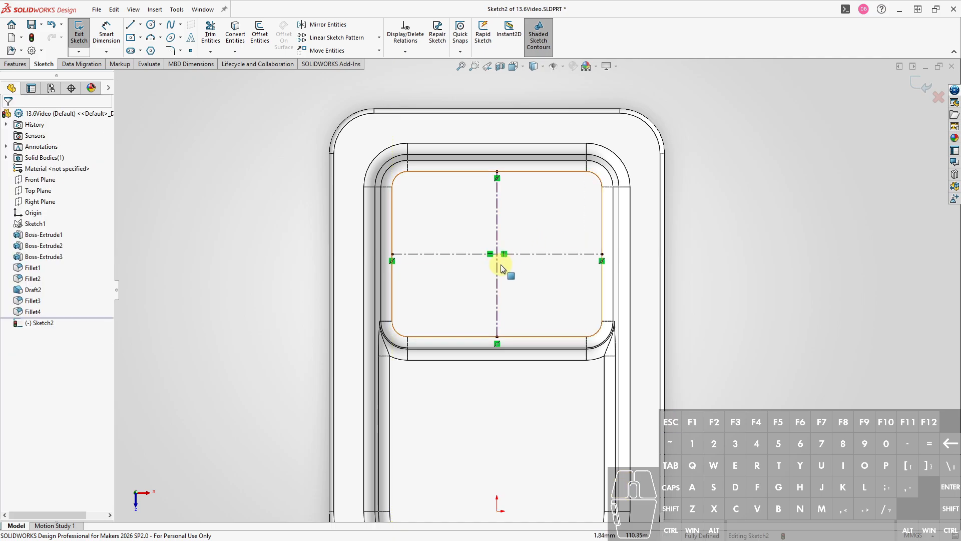
# Sketch a circle of 24.90 mm diameter centred where the two construction lines cross
pyautogui.moveTo(745, 281); pyautogui.dragTo(766, 281, button='right')
pyautogui.moveTo(501, 255); pyautogui.dragTo(515, 268)
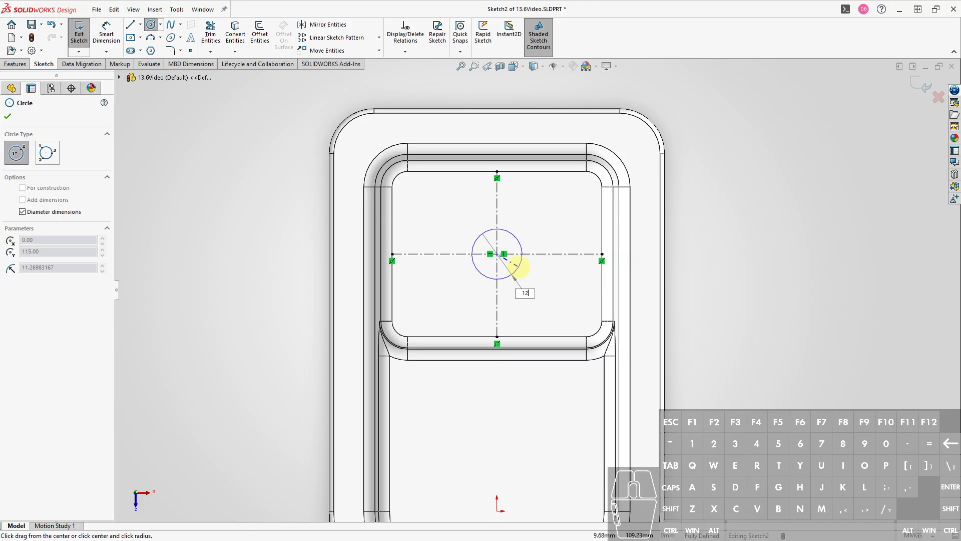
pyautogui.write('.5')
pyautogui.press('Return')
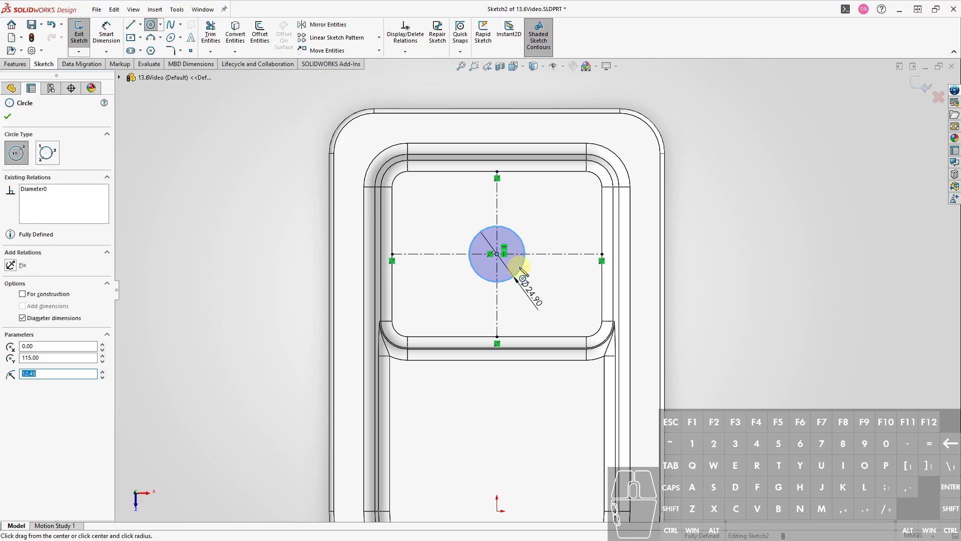
pyautogui.scroll(-2, 522, 270)
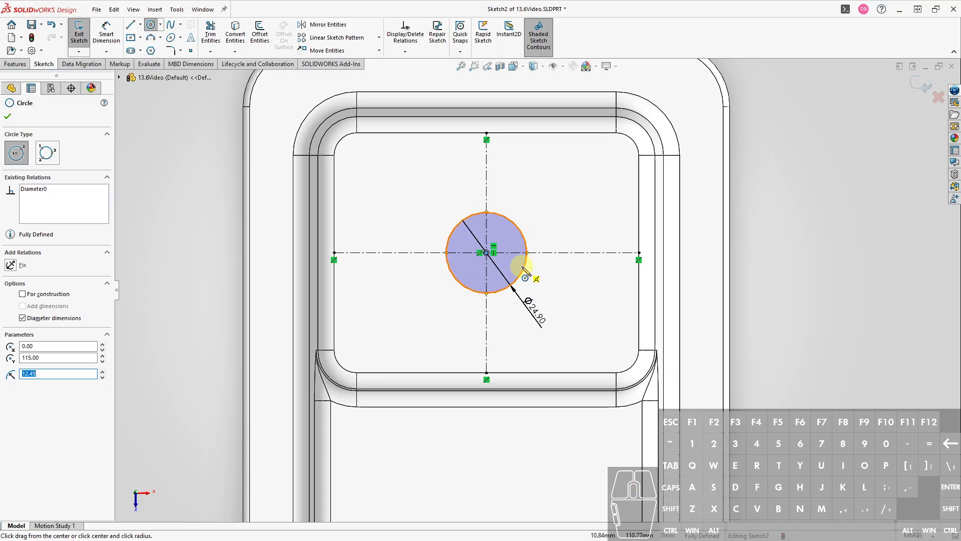
pyautogui.press('Escape')
# Extrude the circle 3 mm upward as a boss merged with the block
pyautogui.hotkey('ctrl', 'e')
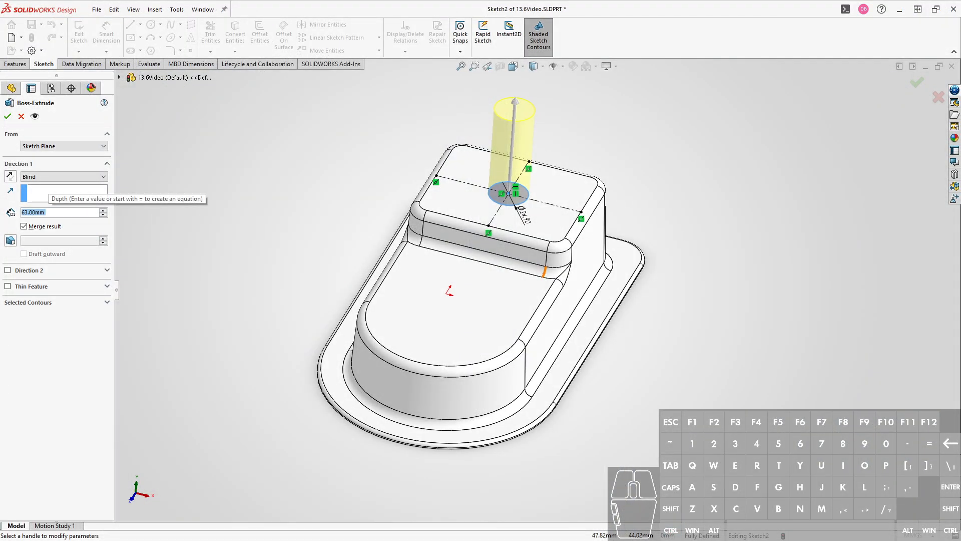
pyautogui.write('3')
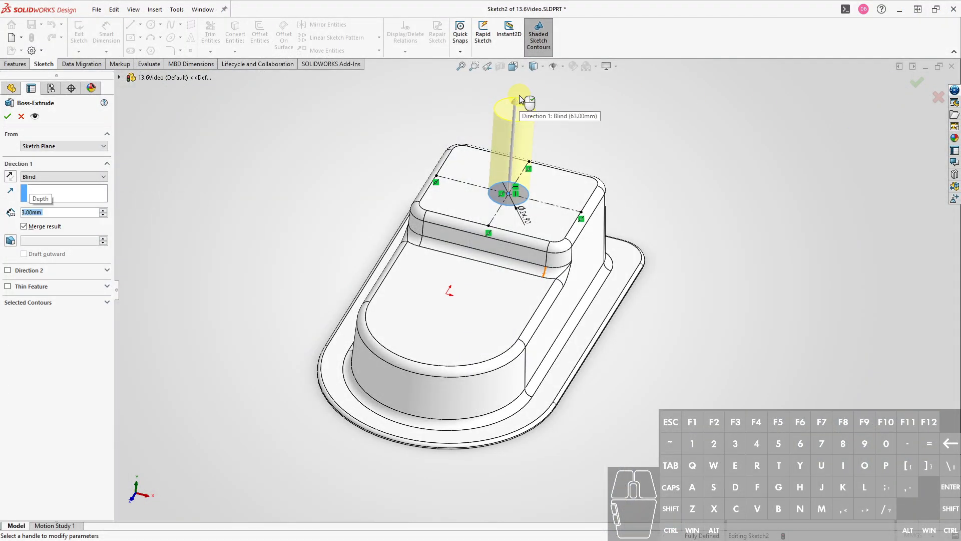
pyautogui.press('Return')
# Fillet the round boss's top edge and its base edge with a 1 mm radius
pyautogui.scroll(-5, 523, 195)
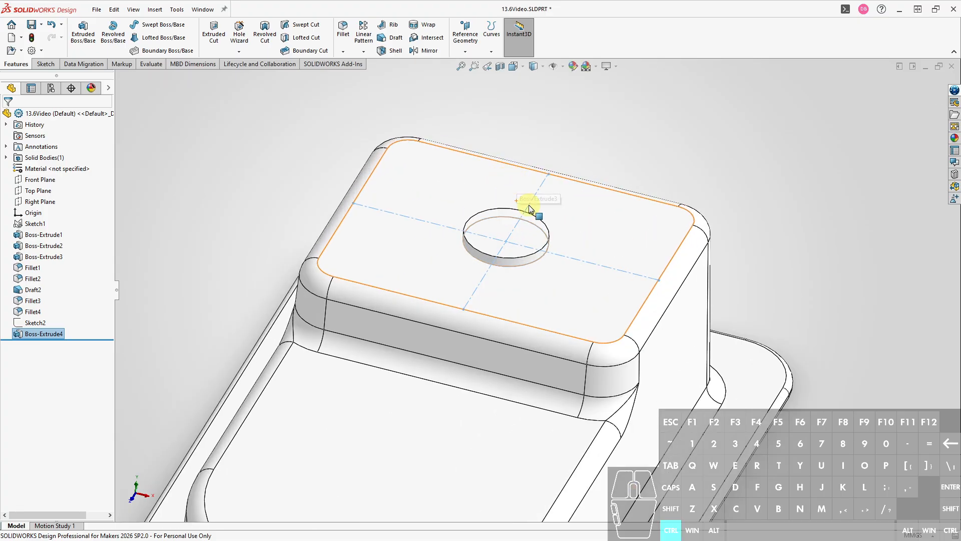
pyautogui.press('s')
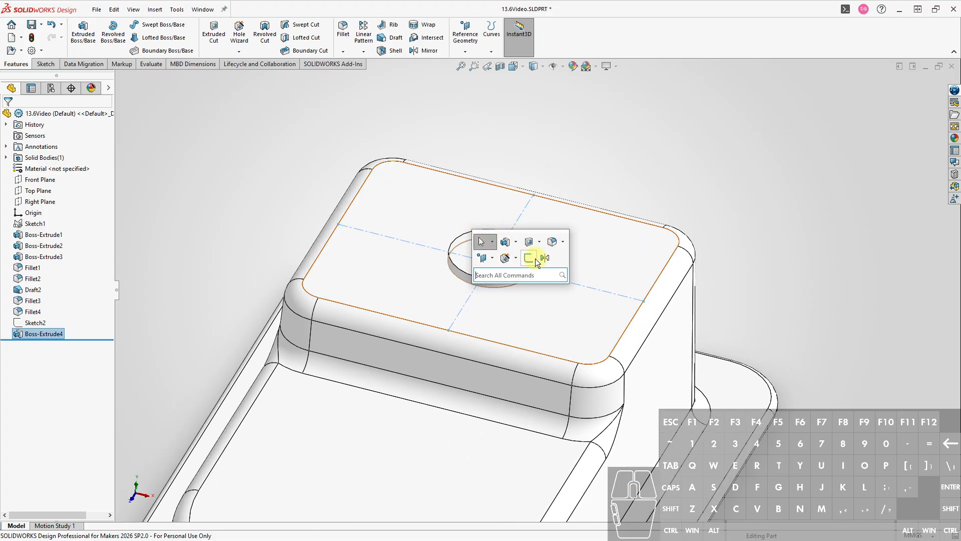
pyautogui.click(554, 248)
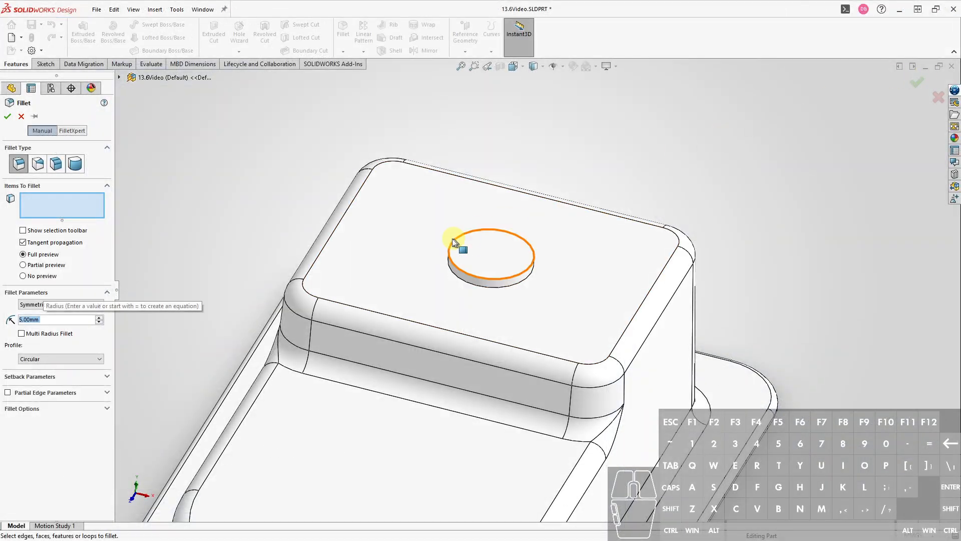
pyautogui.click(60, 319)
pyautogui.hotkey('ctrl', 'a')
pyautogui.write('1')
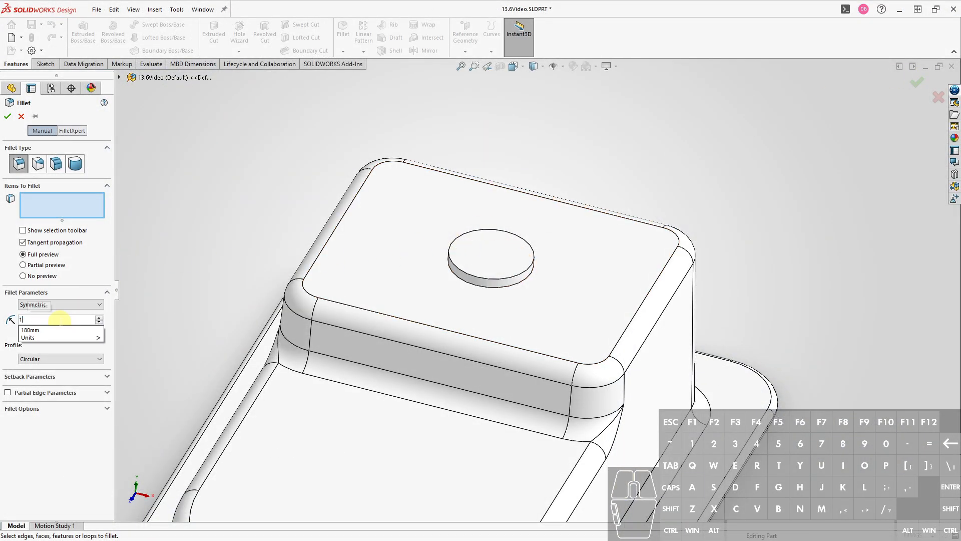
pyautogui.scroll(-3, 473, 270)
pyautogui.click(499, 289)
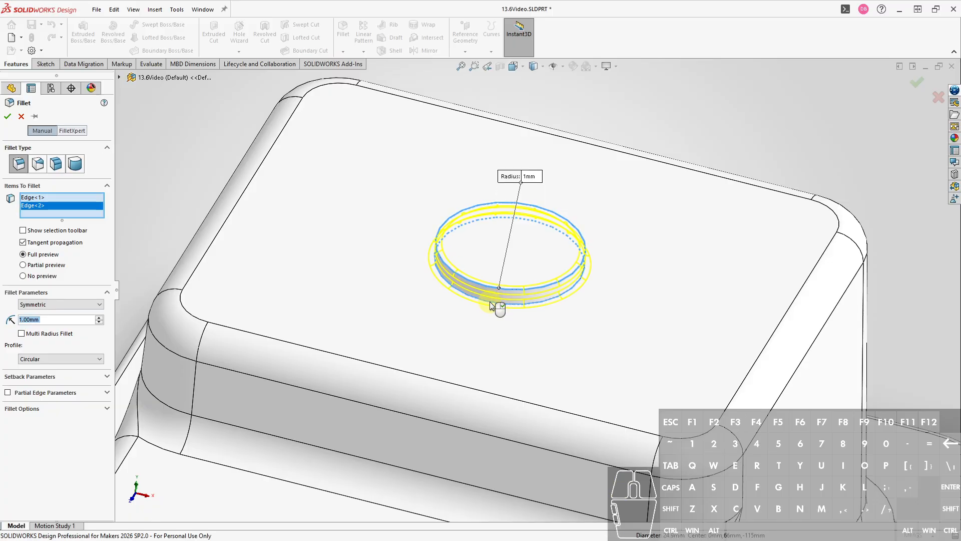
pyautogui.rightClick(490, 301)
# Shell the part to a 2 mm wall thickness, removing the large flat bottom face
pyautogui.scroll(6, 630, 253)
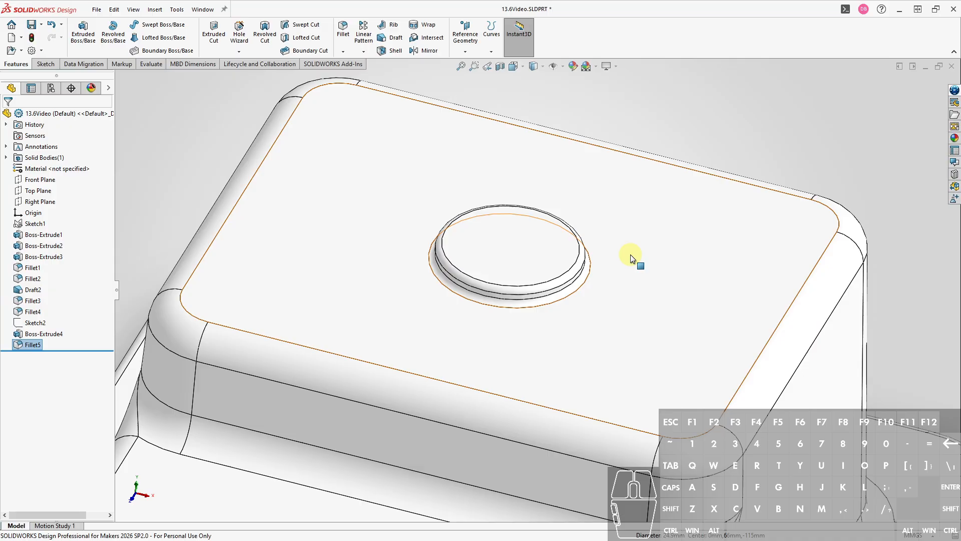
pyautogui.moveTo(628, 259); pyautogui.dragTo(553, 283, button='middle')
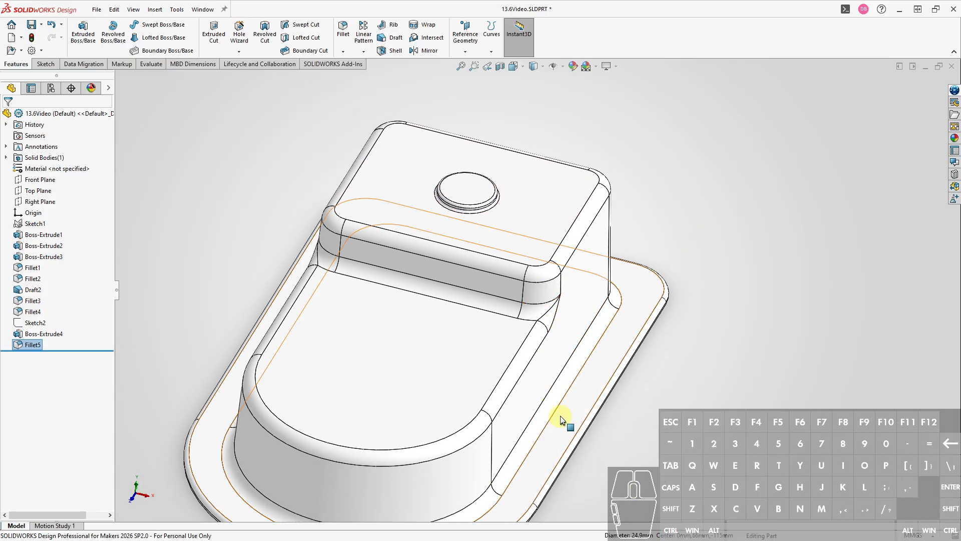
pyautogui.moveTo(562, 420); pyautogui.dragTo(425, 311, button='middle')
pyautogui.keyDown('ctrl'); pyautogui.moveTo(789, 384); pyautogui.dragTo(547, 252, button='middle'); pyautogui.keyUp('ctrl')
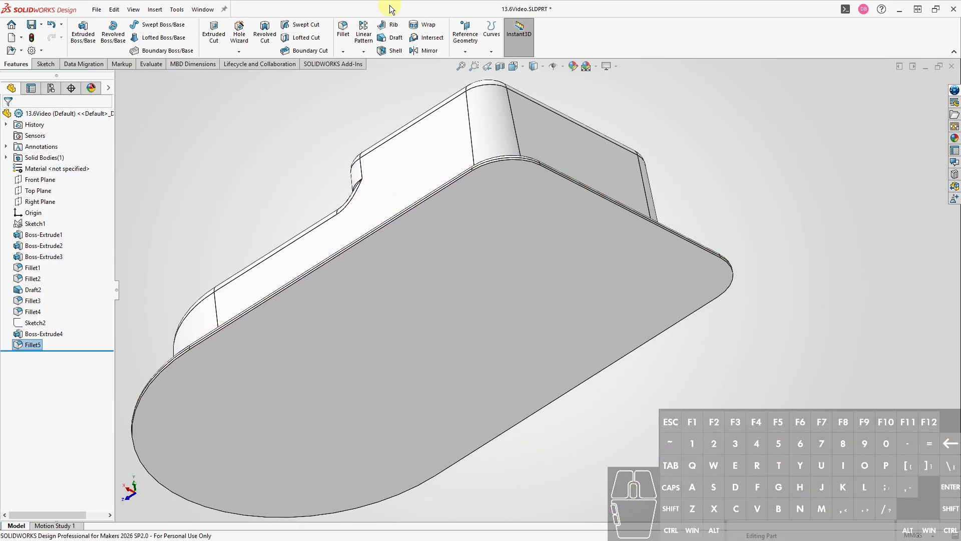
pyautogui.click(390, 50)
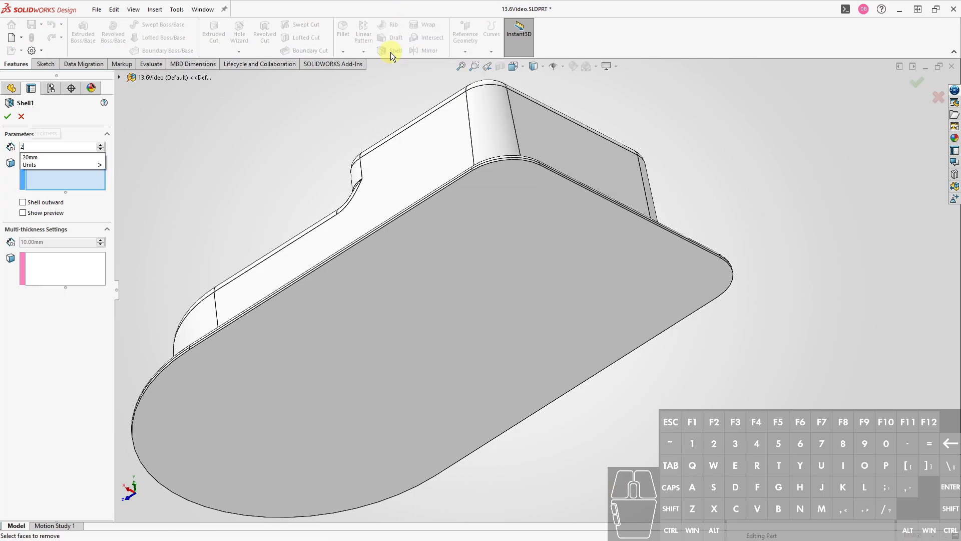
pyautogui.click(444, 310)
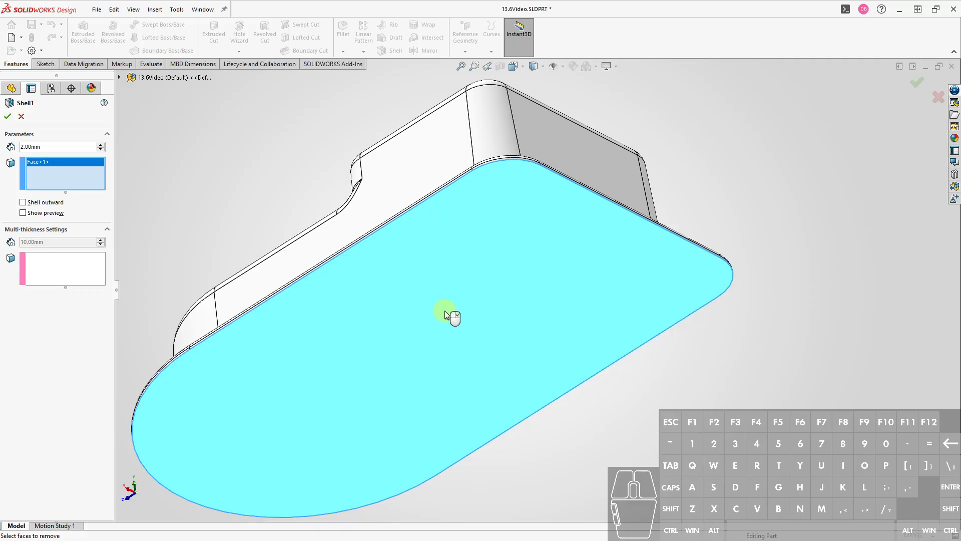
pyautogui.click(8, 116)
# Examine the shelled walls around the round boss and the flange in a section view cut at the Right Plane, leaving the section view off
pyautogui.moveTo(485, 313); pyautogui.dragTo(408, 215, button='middle')
pyautogui.click(338, 230)
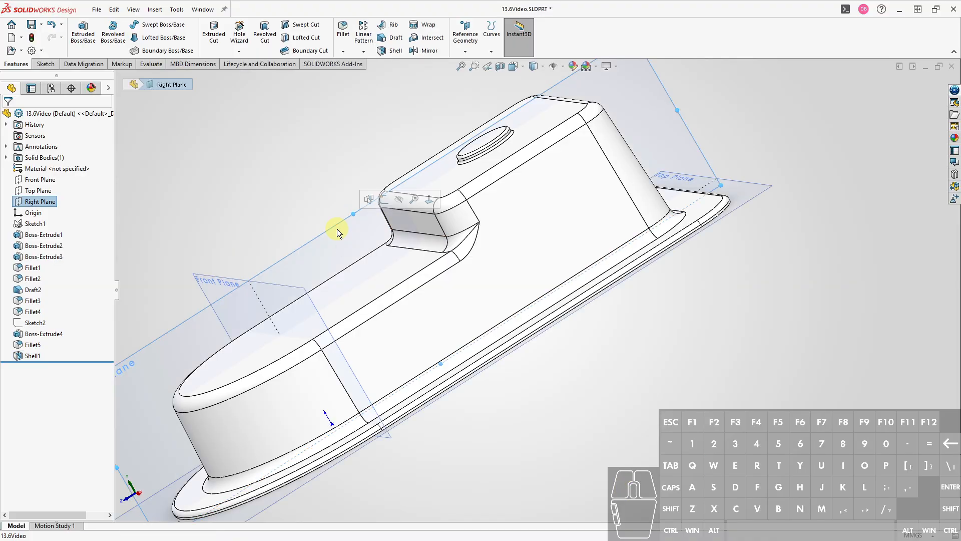
pyautogui.click(499, 71)
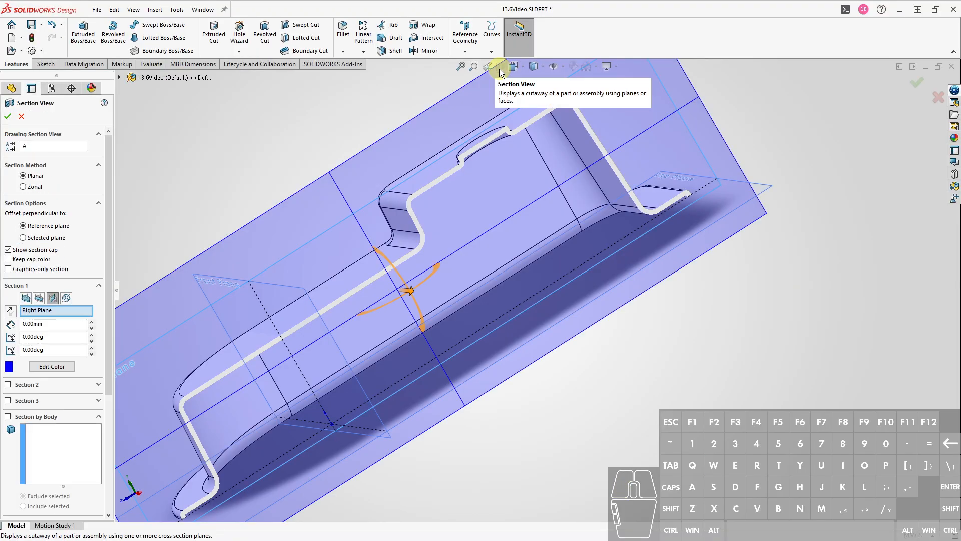
pyautogui.moveTo(461, 164); pyautogui.dragTo(493, 220, button='right')
pyautogui.scroll(-5, 722, 168)
pyautogui.scroll(-2, 545, 203)
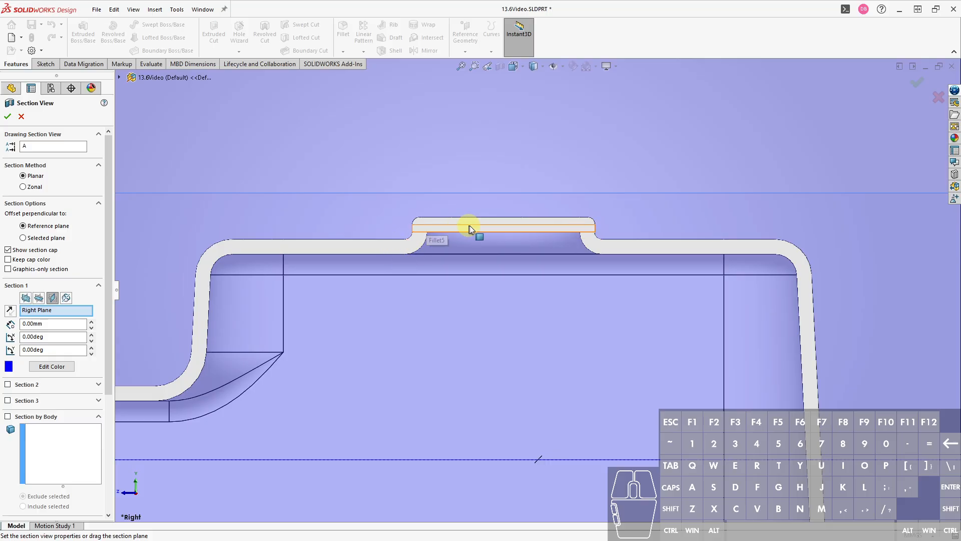
pyautogui.scroll(5, 494, 283)
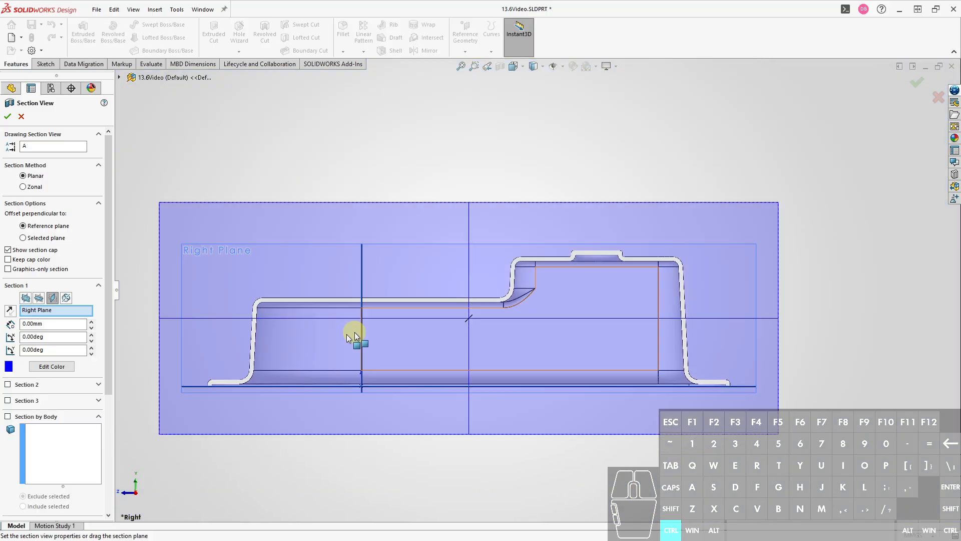
pyautogui.scroll(-5, 215, 376)
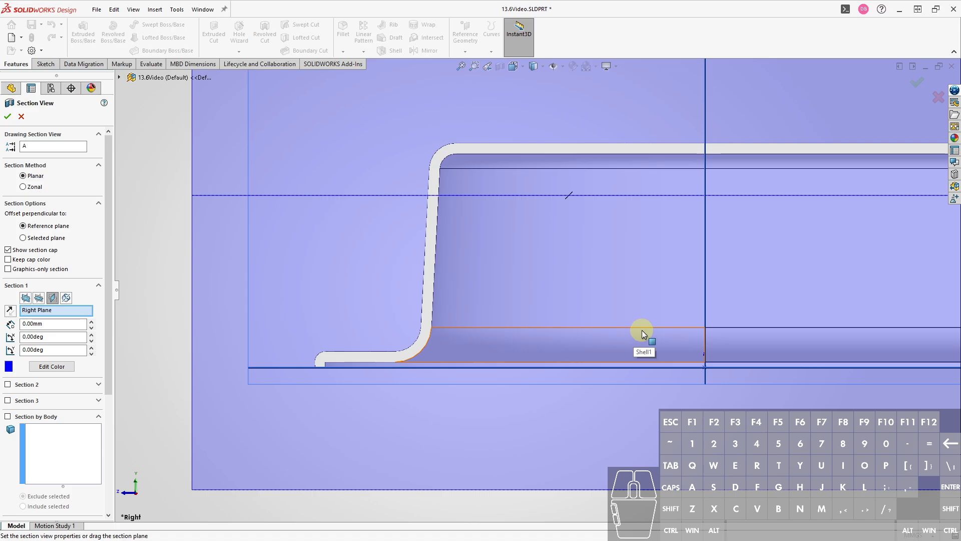
pyautogui.scroll(5, 641, 329)
pyautogui.press('Escape')
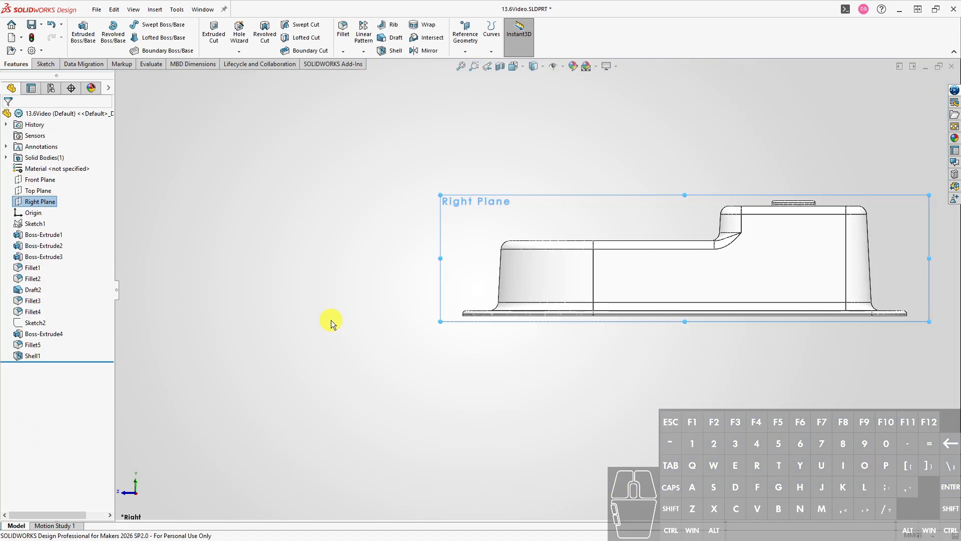
pyautogui.hotkey('ctrl', '7')
pyautogui.click(289, 203)
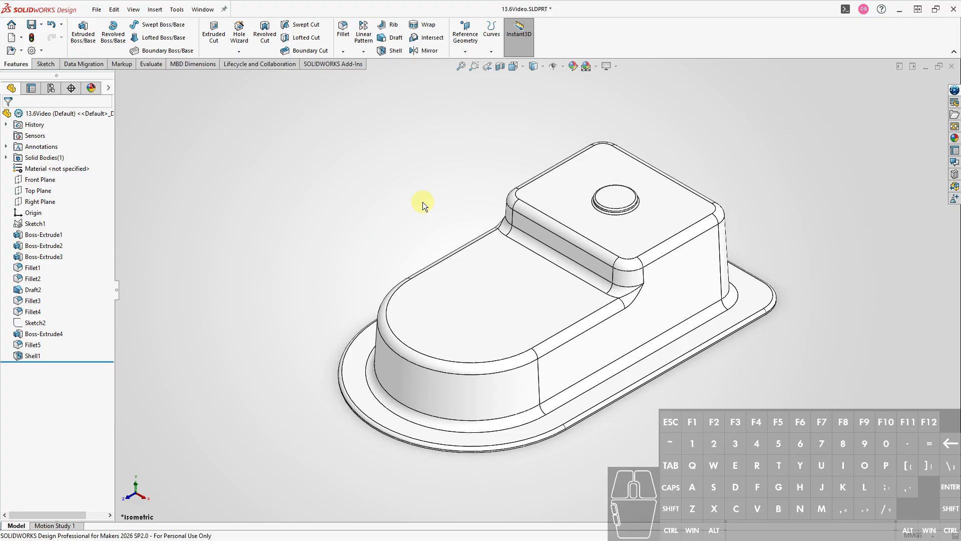
# Add an ANSI Metric M14x2.0 tapped hole, through all, at the centre of the round boss's top face
pyautogui.click(376, 215)
pyautogui.click(616, 199)
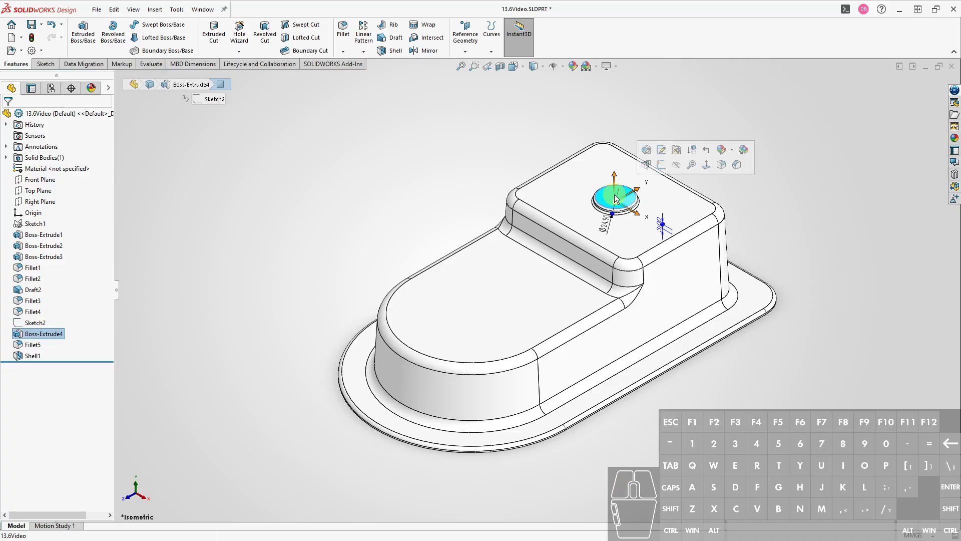
pyautogui.click(240, 44)
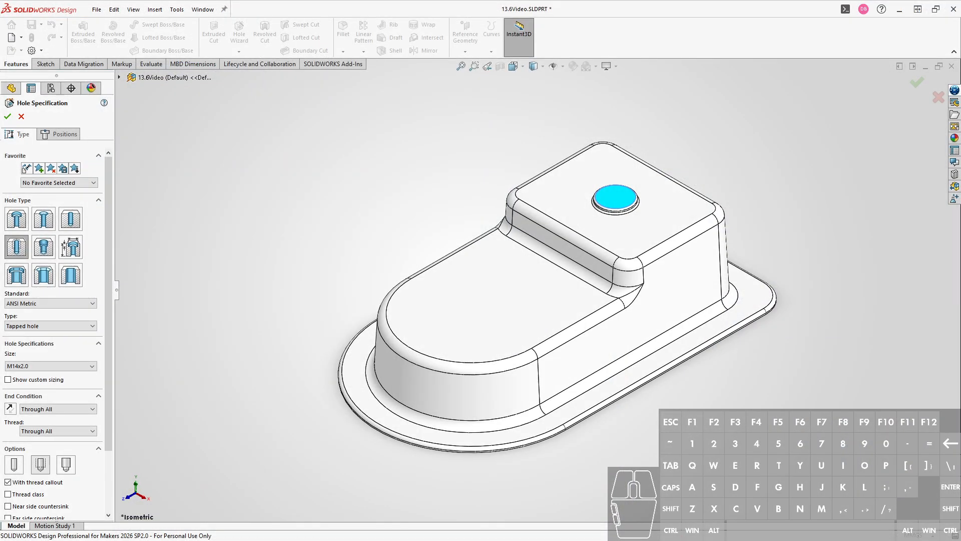
pyautogui.click(50, 325)
pyautogui.click(71, 325)
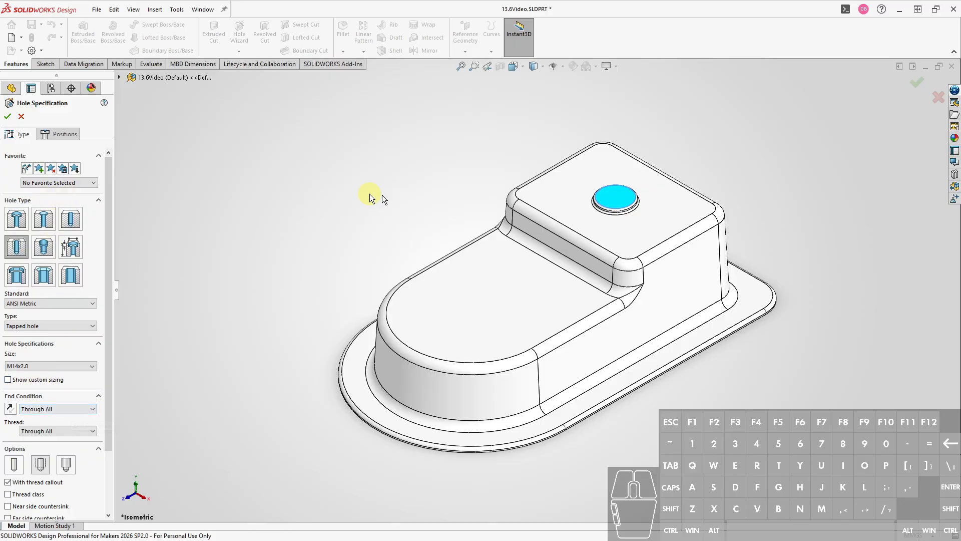
pyautogui.click(59, 134)
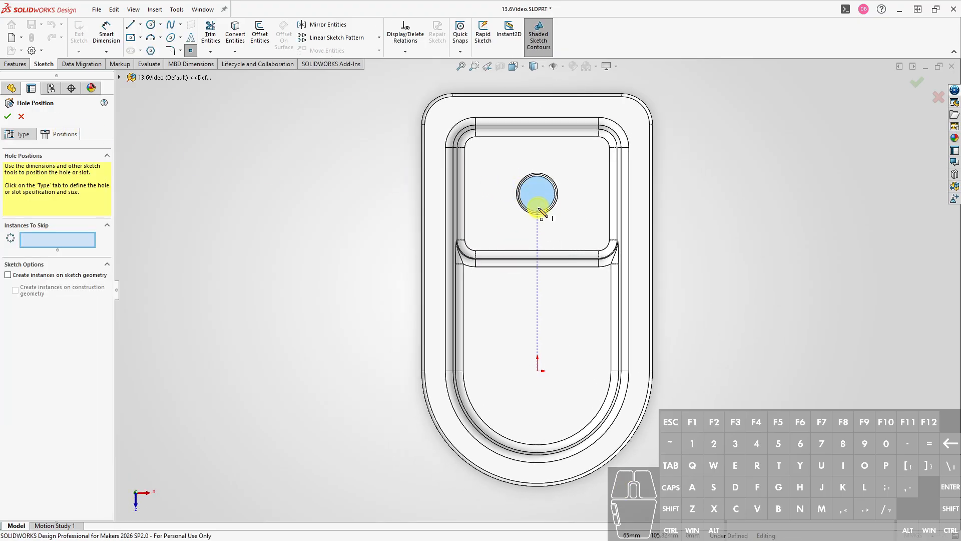
pyautogui.scroll(-5, 549, 209)
pyautogui.scroll(-3, 549, 209)
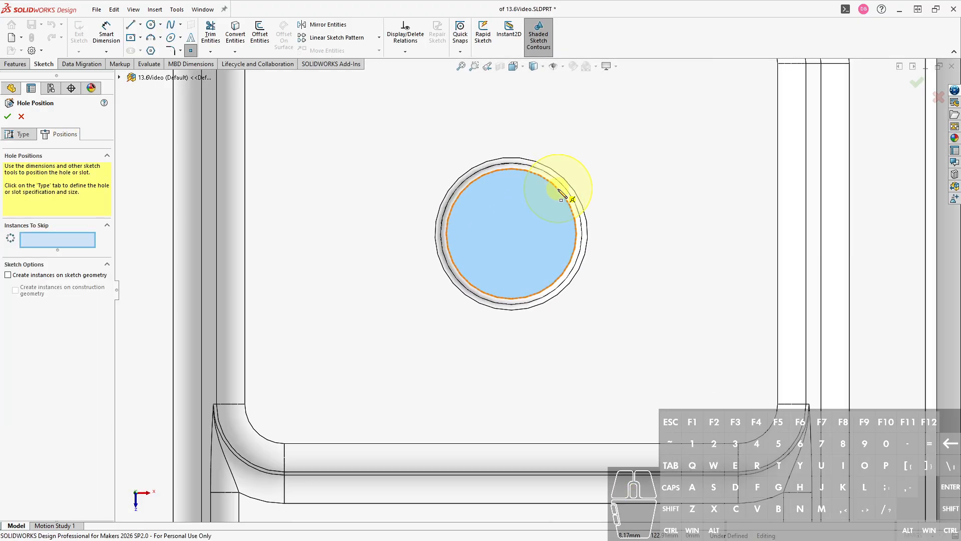
pyautogui.click(511, 233)
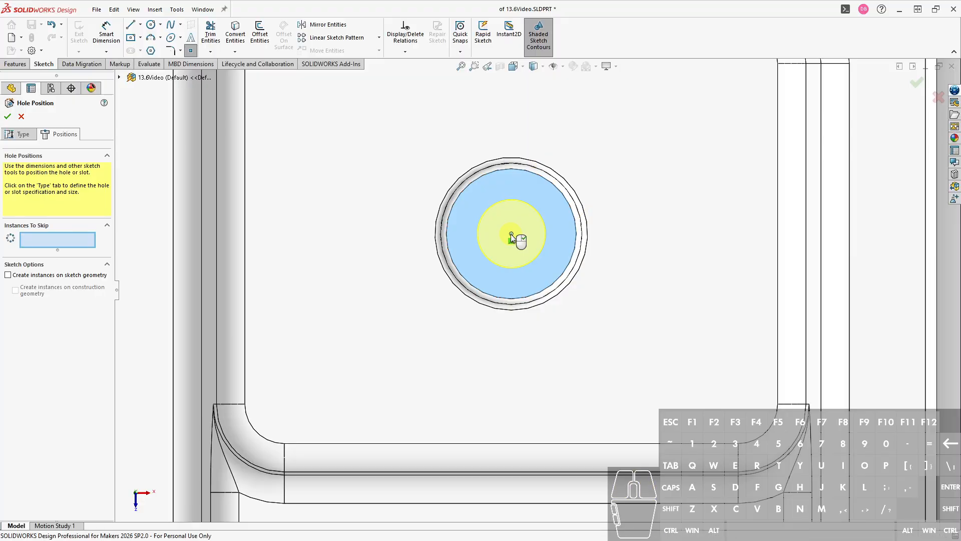
pyautogui.rightClick(511, 234)
pyautogui.hotkey('ctrl', '7')
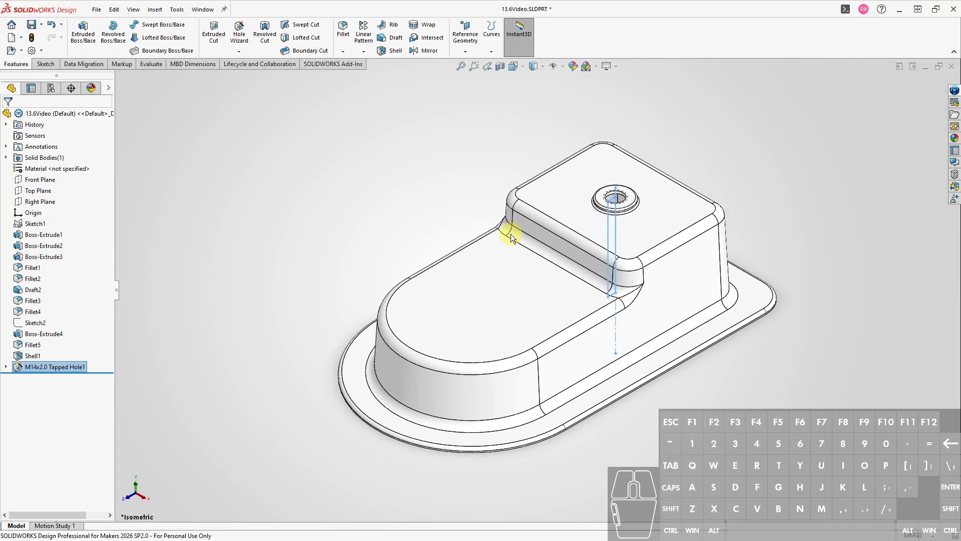
pyautogui.click(746, 241)
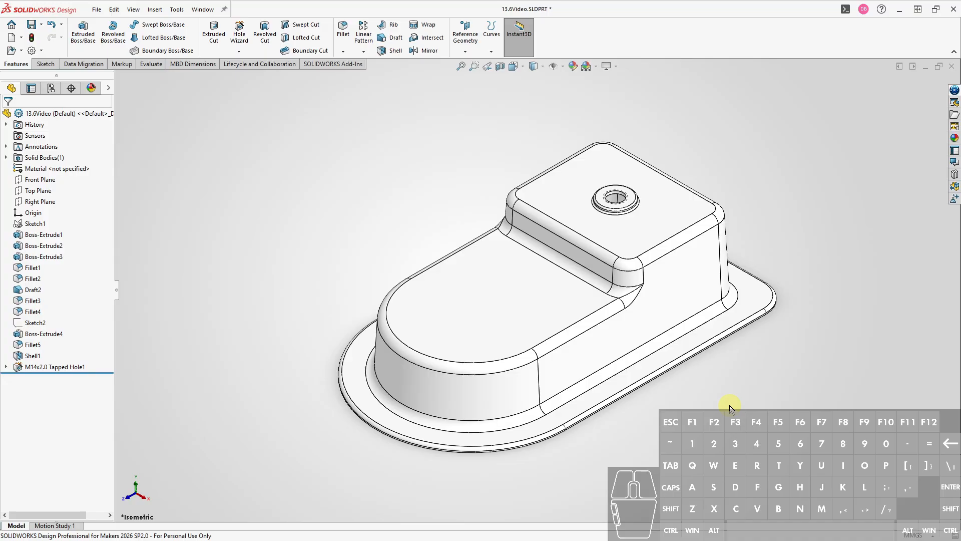
pyautogui.press('ctrl')
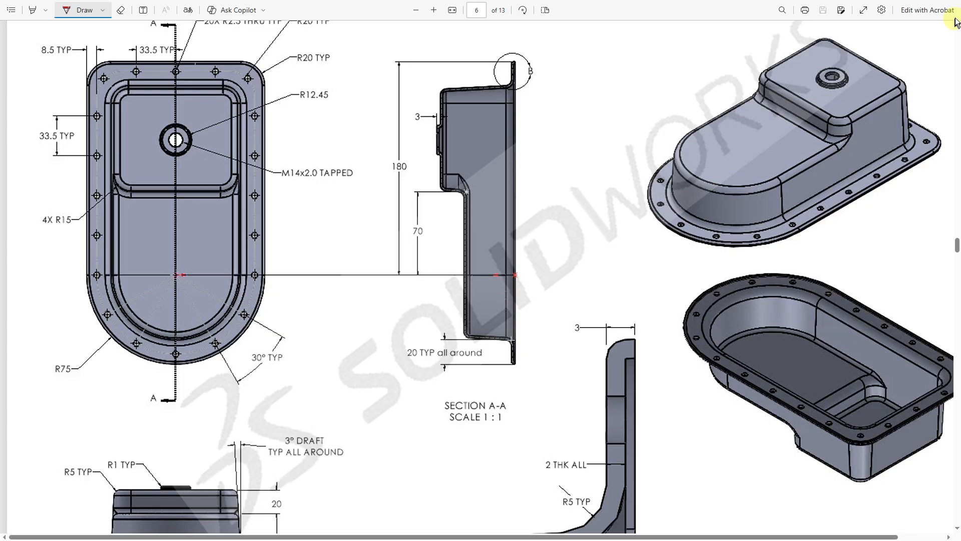
pyautogui.scroll(1, 956, 28)
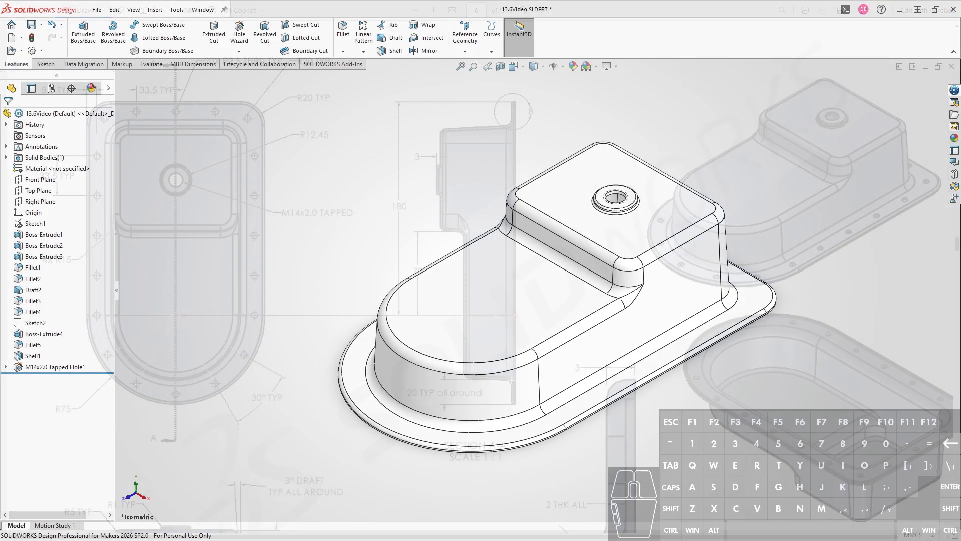
pyautogui.click(364, 52)
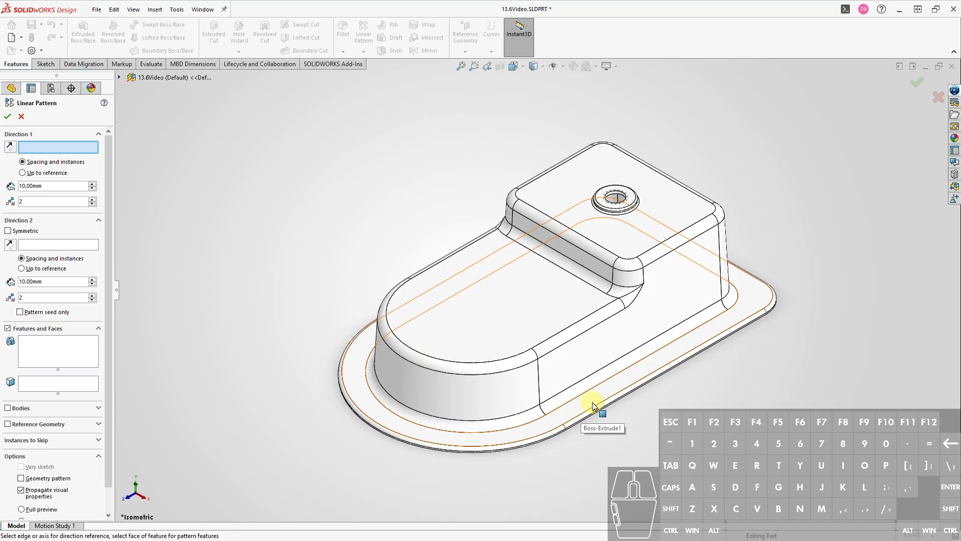
pyautogui.hotkey('ctrl', 'shift')
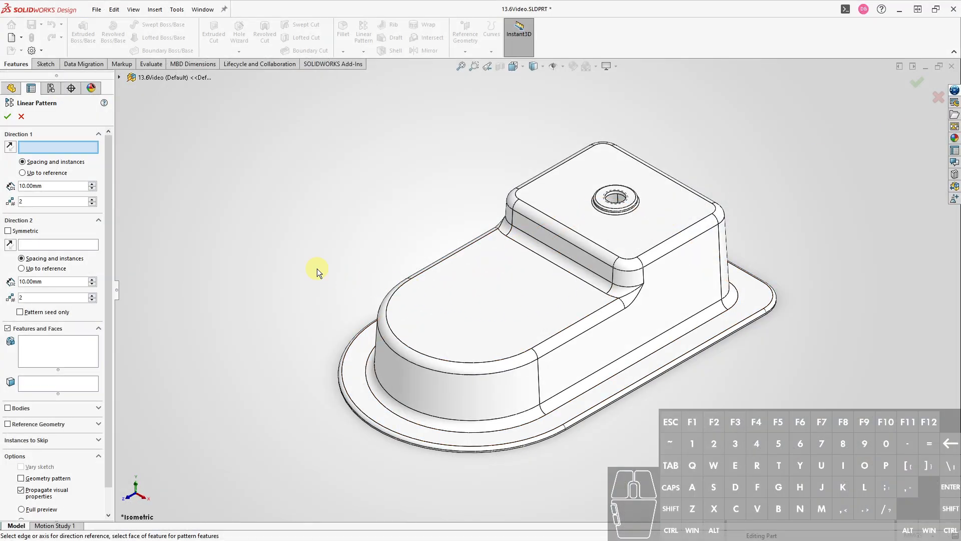
pyautogui.click(356, 374)
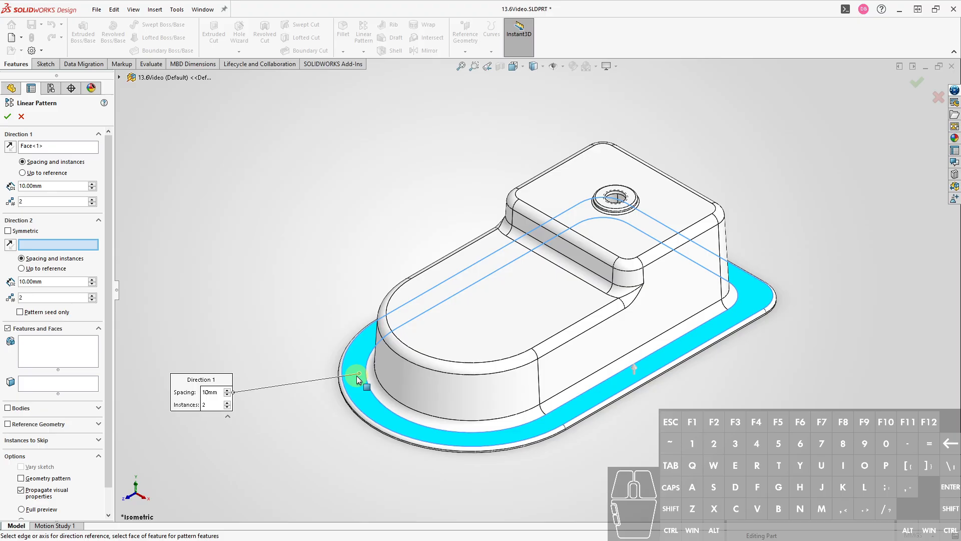
pyautogui.click(21, 116)
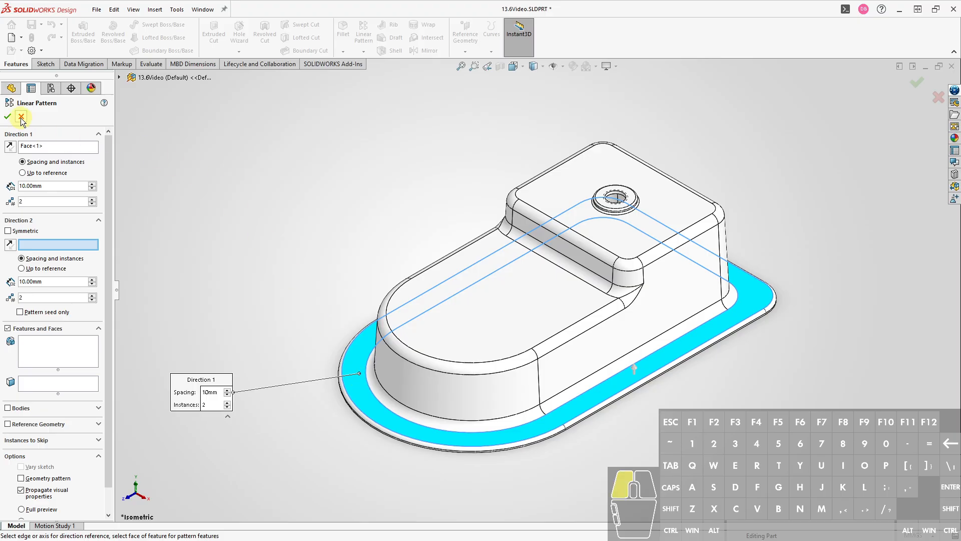
# Sketch a closed tangent outline on the flange's top face, with straight sides, an end arc of about 65.8 mm radius and two rounded corners
pyautogui.click(362, 369)
pyautogui.click(408, 337)
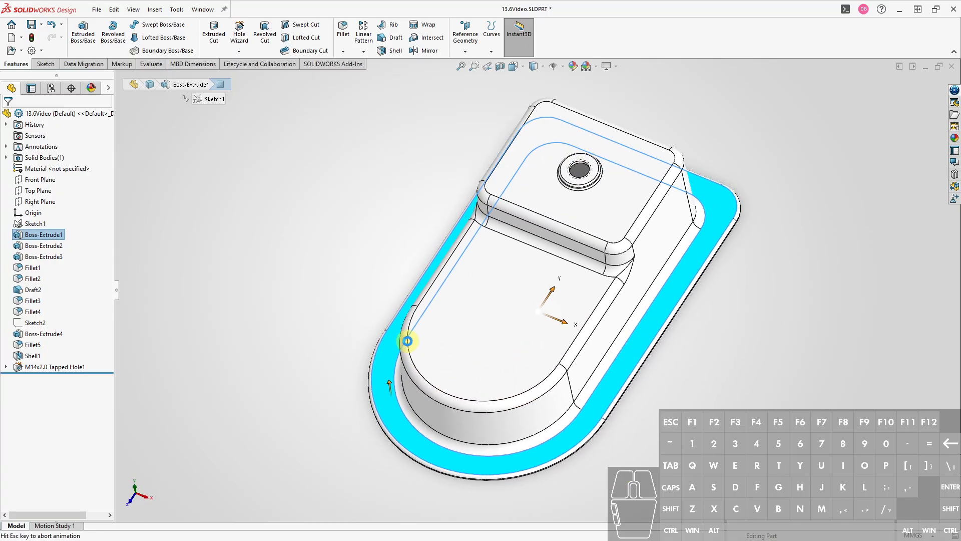
pyautogui.keyDown('ctrl'); pyautogui.moveTo(710, 168); pyautogui.dragTo(627, 202, button='middle'); pyautogui.keyUp('ctrl')
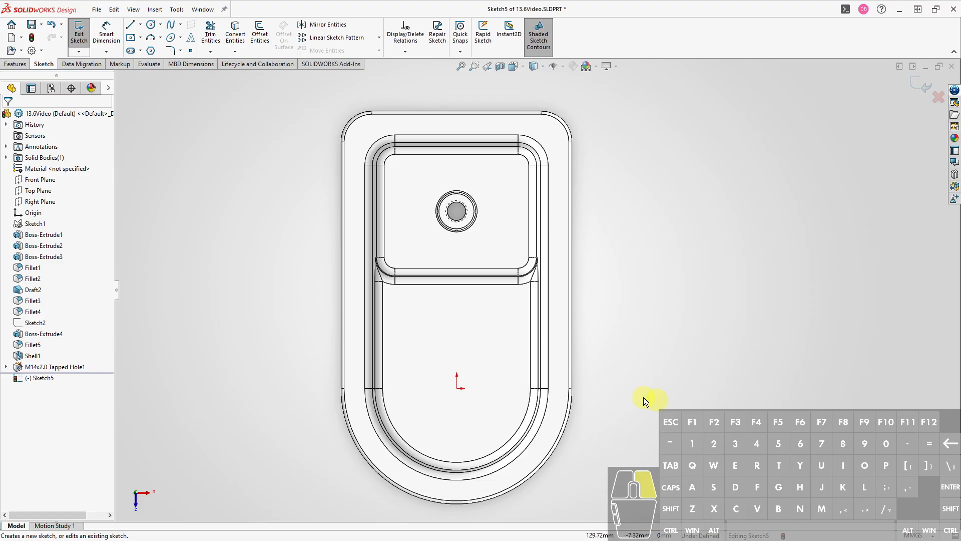
pyautogui.moveTo(644, 397); pyautogui.dragTo(594, 392, button='right')
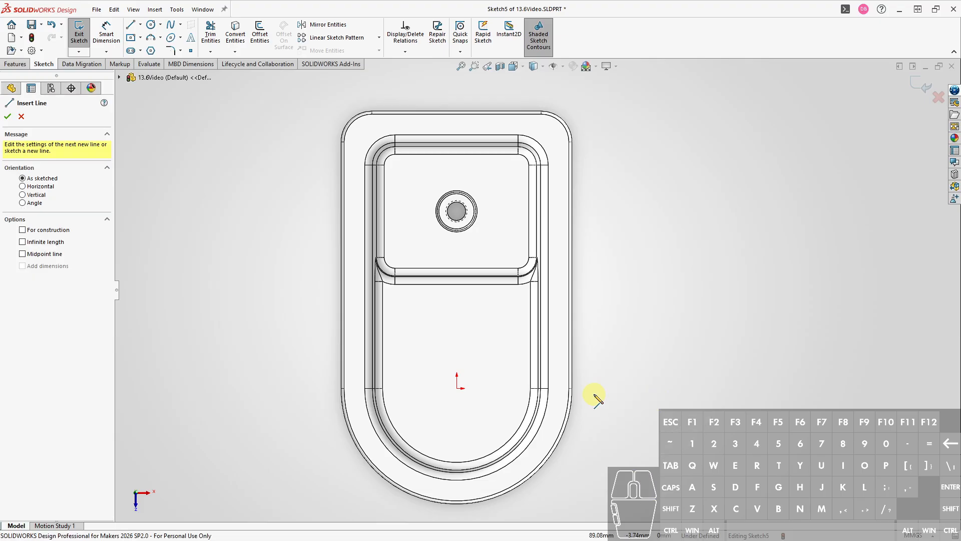
pyautogui.click(354, 155)
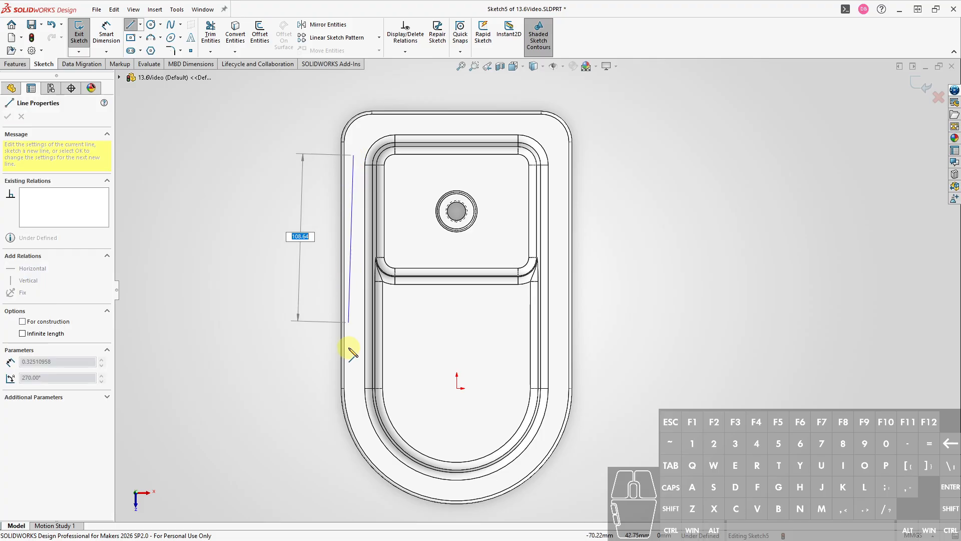
pyautogui.click(353, 397)
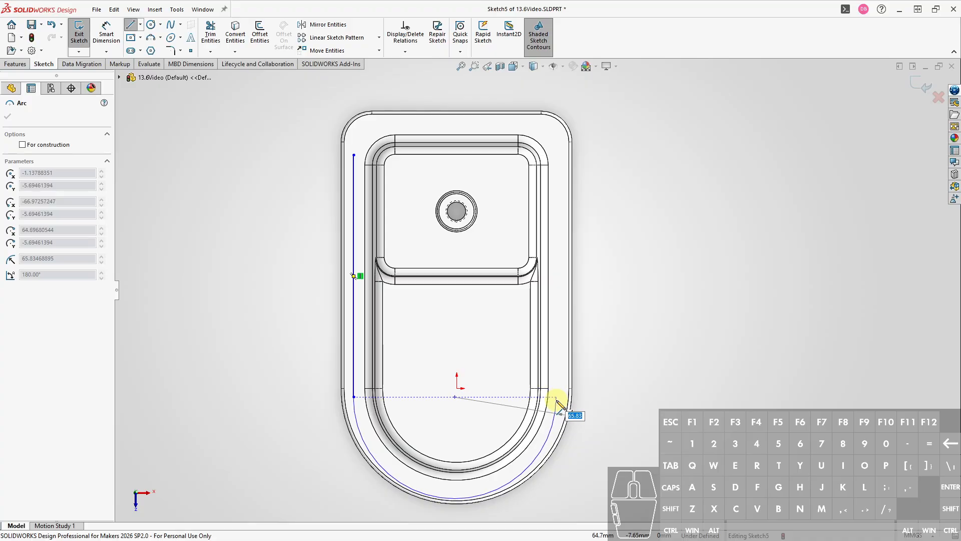
pyautogui.click(557, 397)
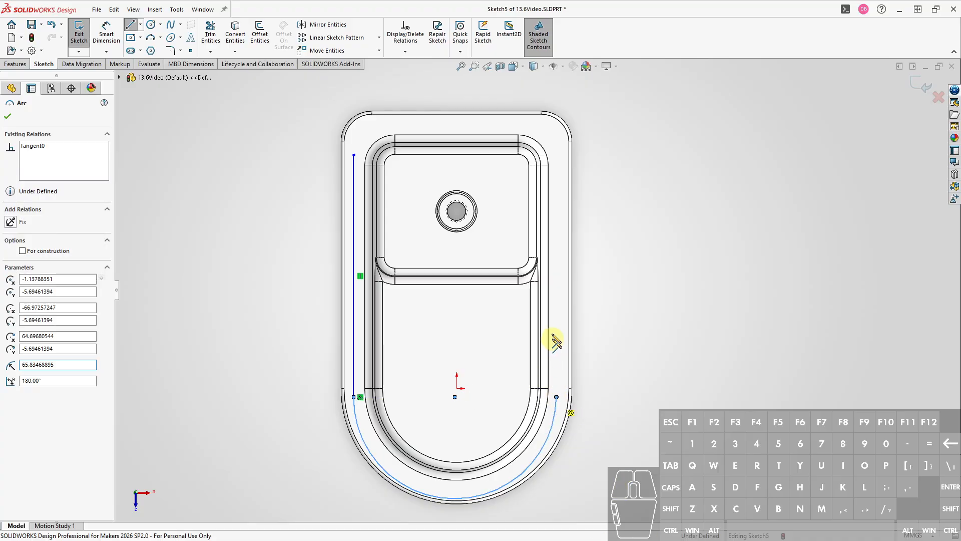
pyautogui.click(556, 160)
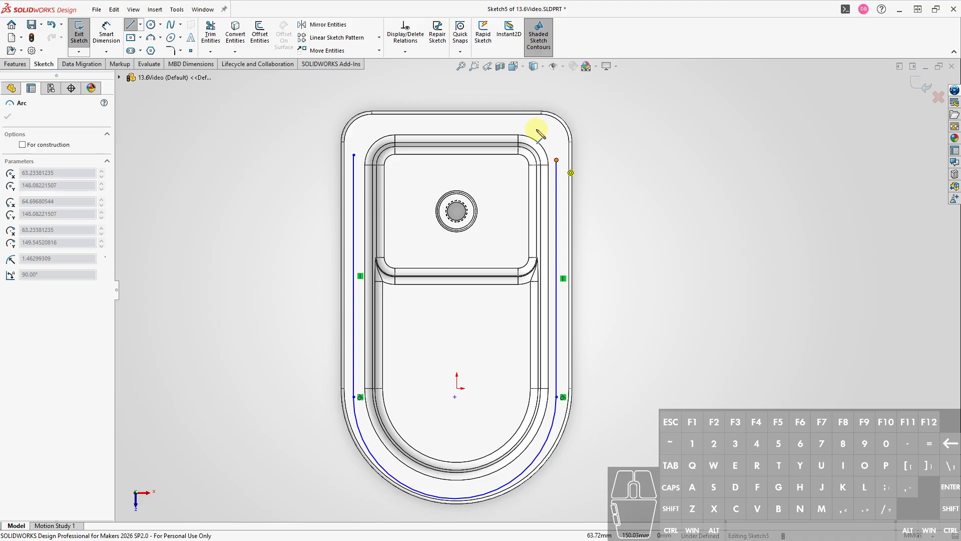
pyautogui.click(522, 125)
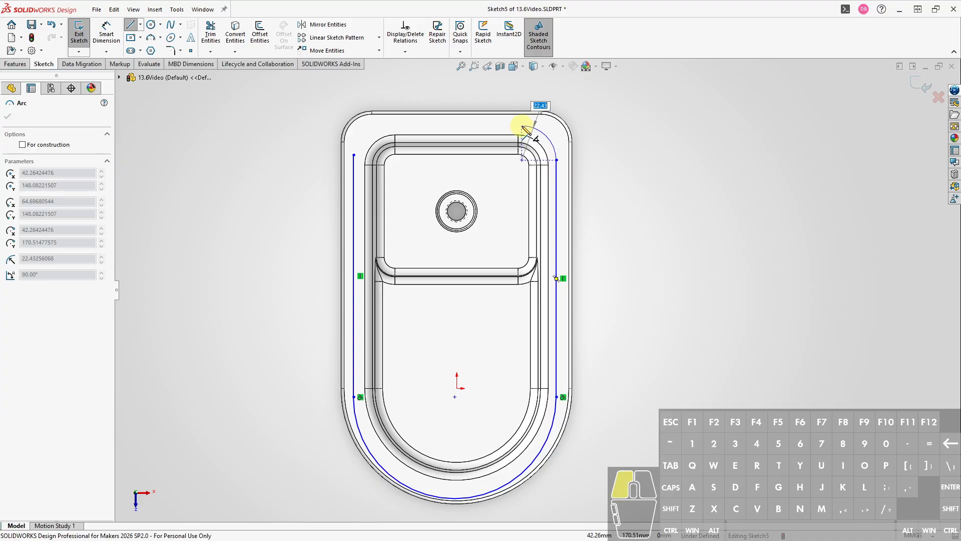
pyautogui.click(384, 125)
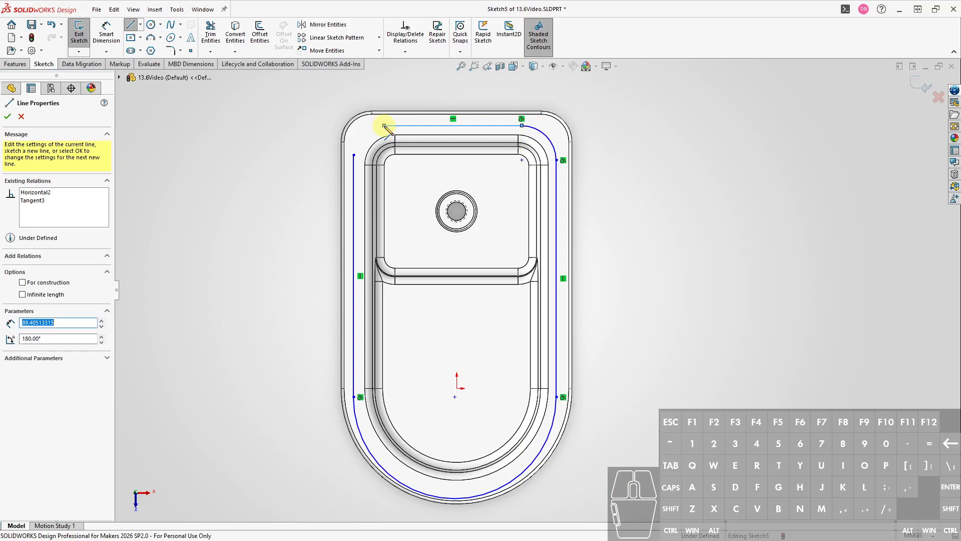
pyautogui.click(354, 155)
pyautogui.press('Escape')
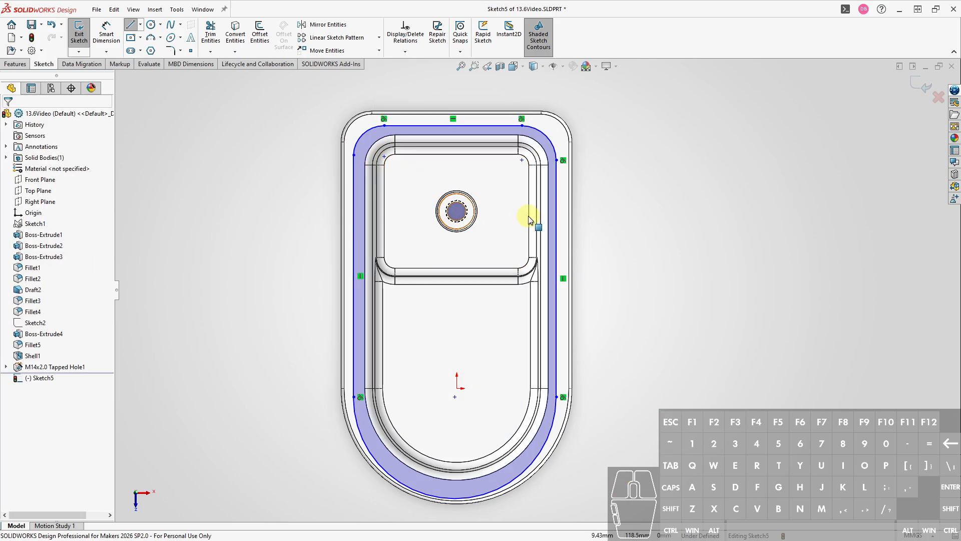
# Make the centre of the outline's large end arc coincident with the origin
pyautogui.scroll(-1, 662, 232)
pyautogui.scroll(1, 662, 232)
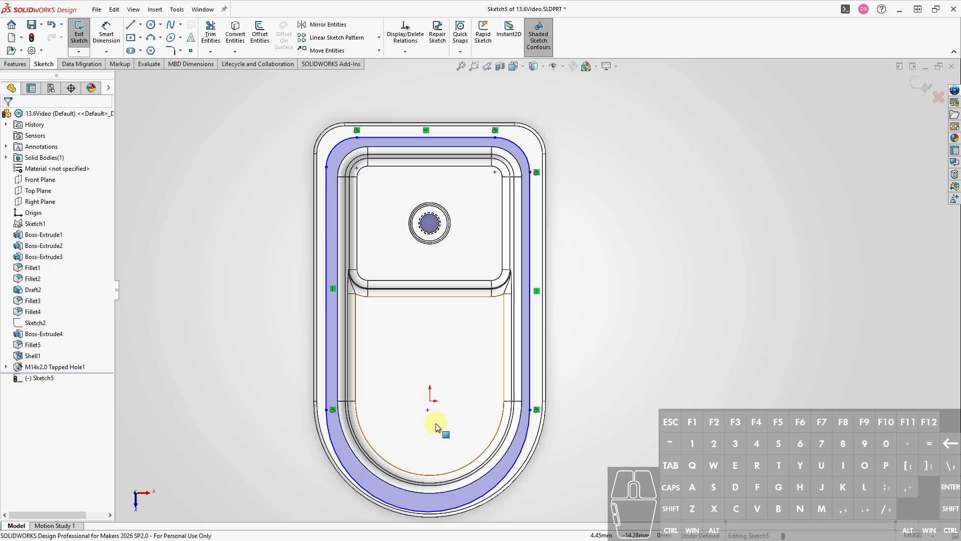
pyautogui.click(428, 410)
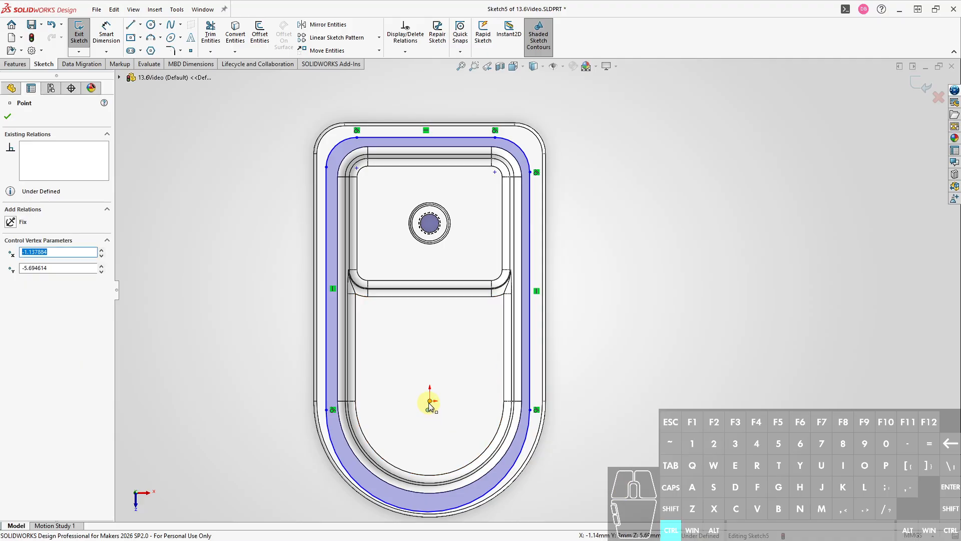
pyautogui.keyDown('ctrl'); pyautogui.click(429, 401); pyautogui.keyUp('ctrl')
pyautogui.hotkey('alt', 'd')
pyautogui.press('Escape')
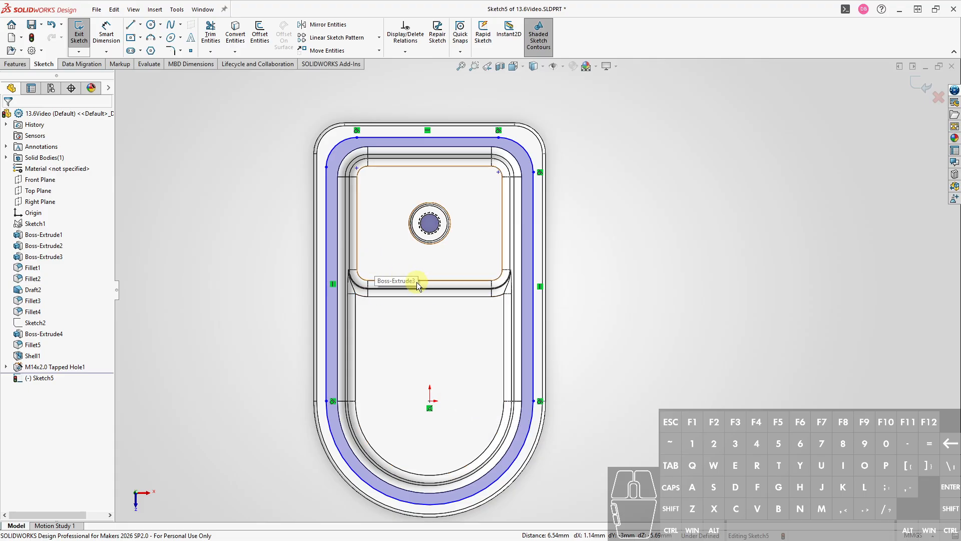
pyautogui.scroll(-2, 416, 281)
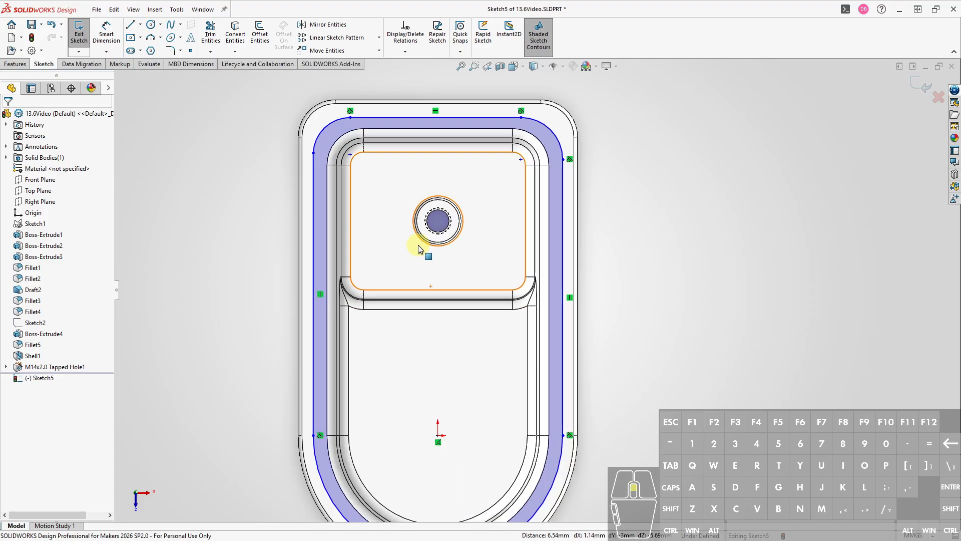
# Dimension both rounded corners of the sketched outline on the flange with a radius of 20 mm
pyautogui.click(314, 153)
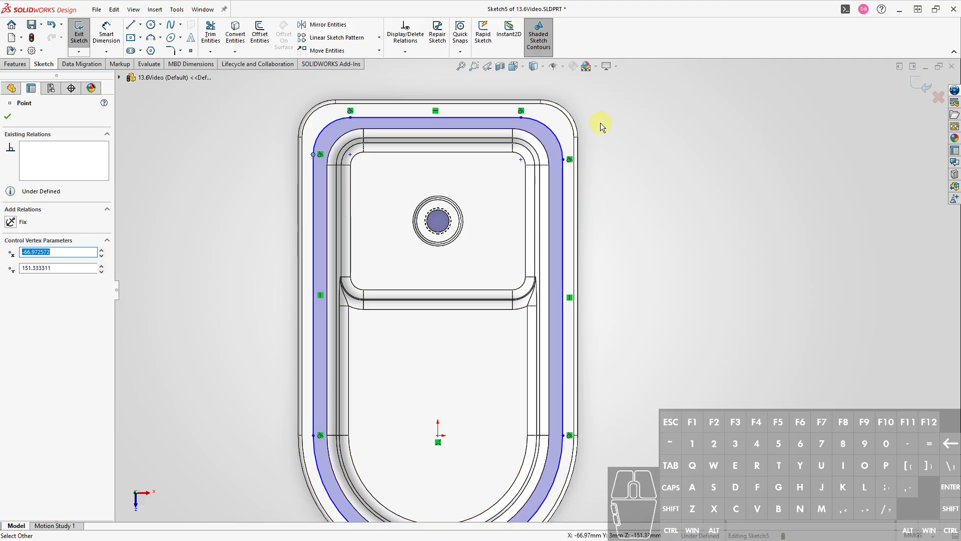
pyautogui.hotkey('ctrl', 'd')
pyautogui.click(554, 134)
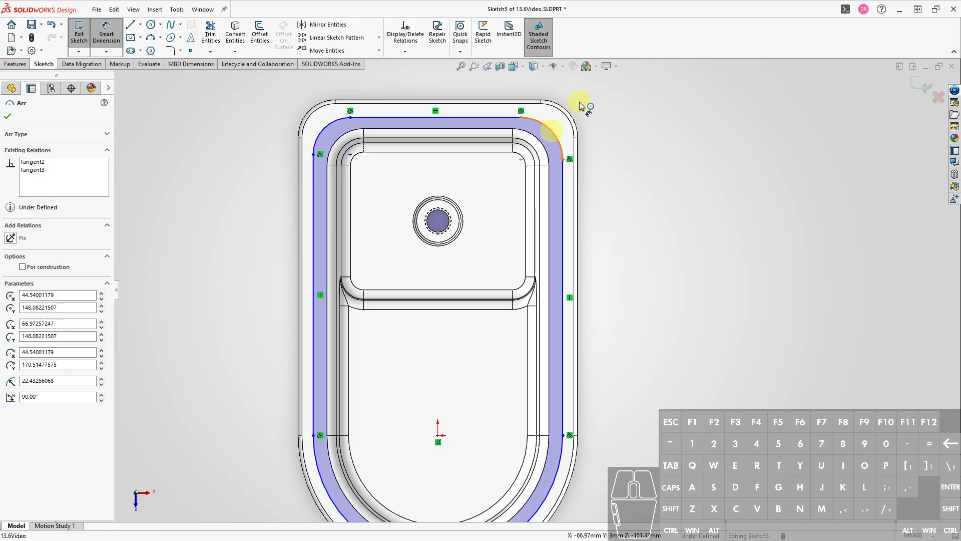
pyautogui.click(594, 96)
pyautogui.write('20')
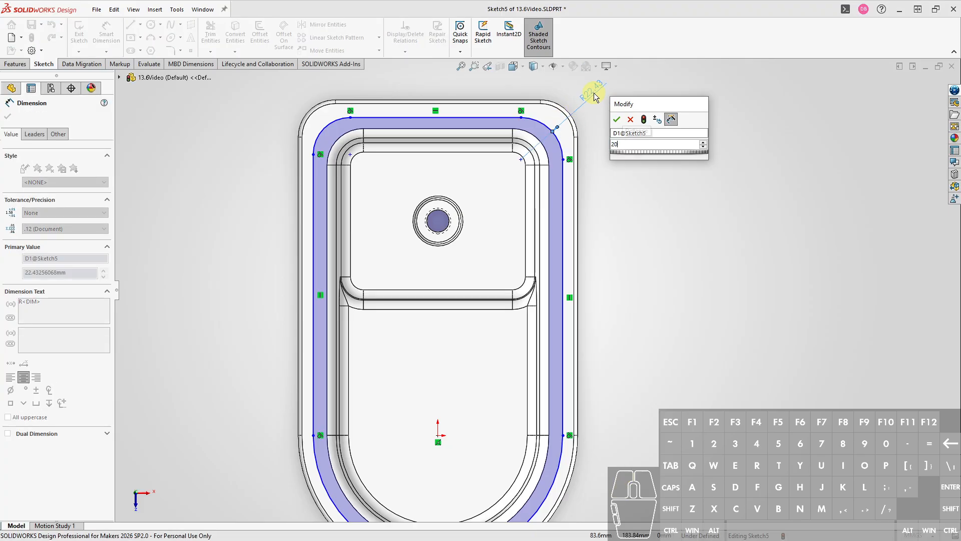
pyautogui.press('Return')
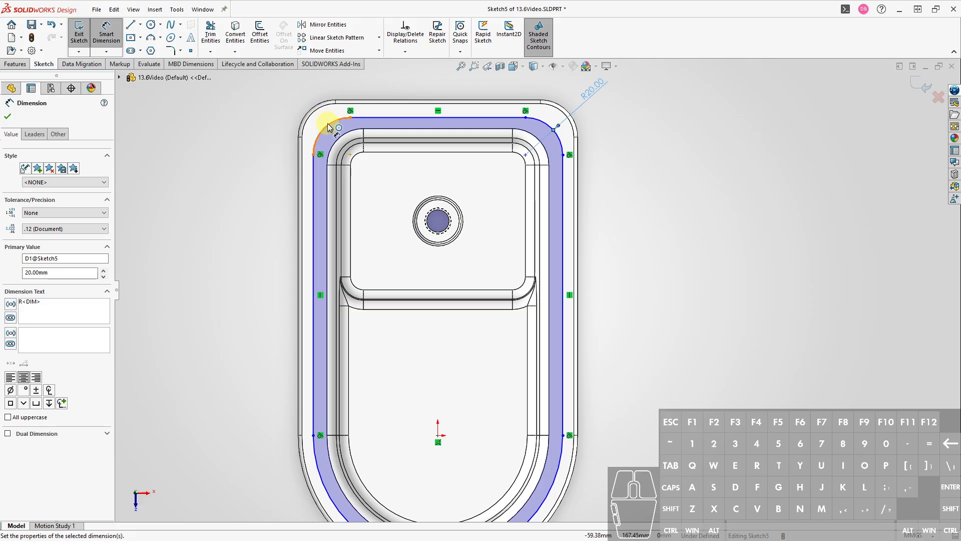
pyautogui.click(328, 127)
pyautogui.click(294, 98)
pyautogui.write('20')
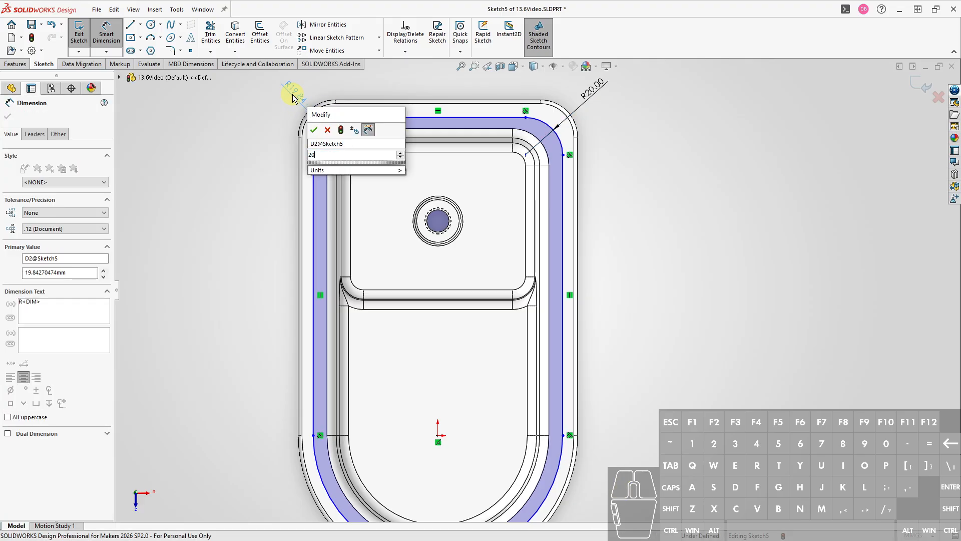
pyautogui.press('Return')
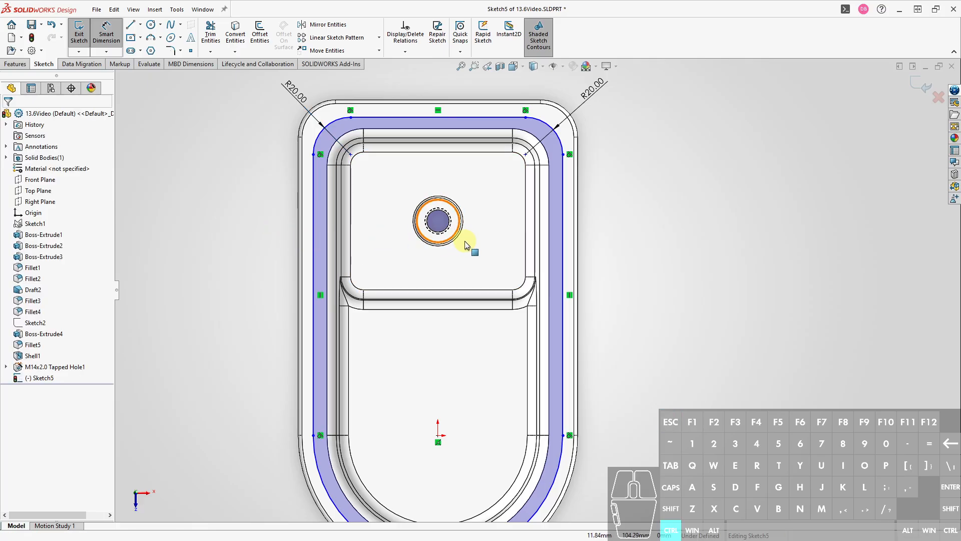
pyautogui.press('Escape')
# Dimension the outline's long straight side 8.5 mm from the flange's adjacent outer edge
pyautogui.scroll(2, 466, 241)
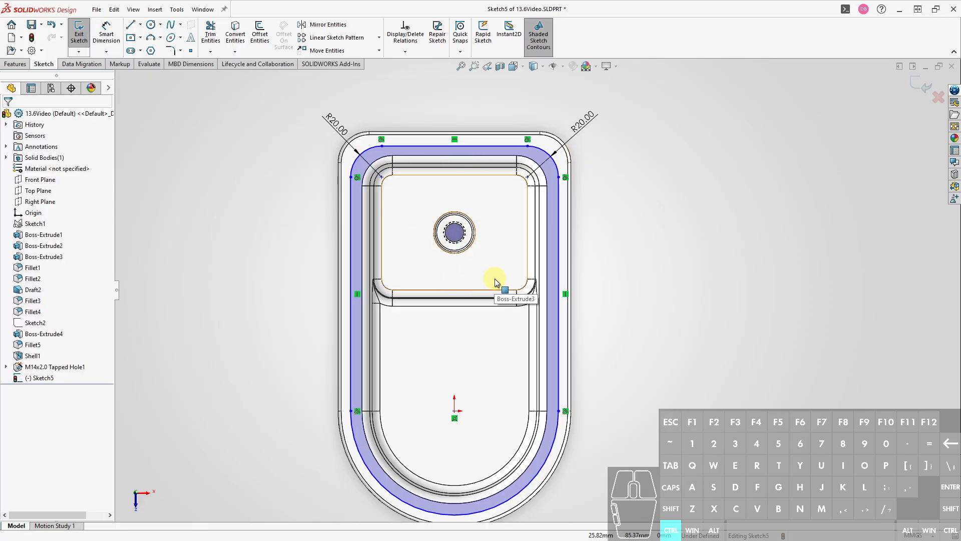
pyautogui.keyDown('ctrl'); pyautogui.moveTo(495, 282); pyautogui.dragTo(461, 273, button='middle'); pyautogui.keyUp('ctrl')
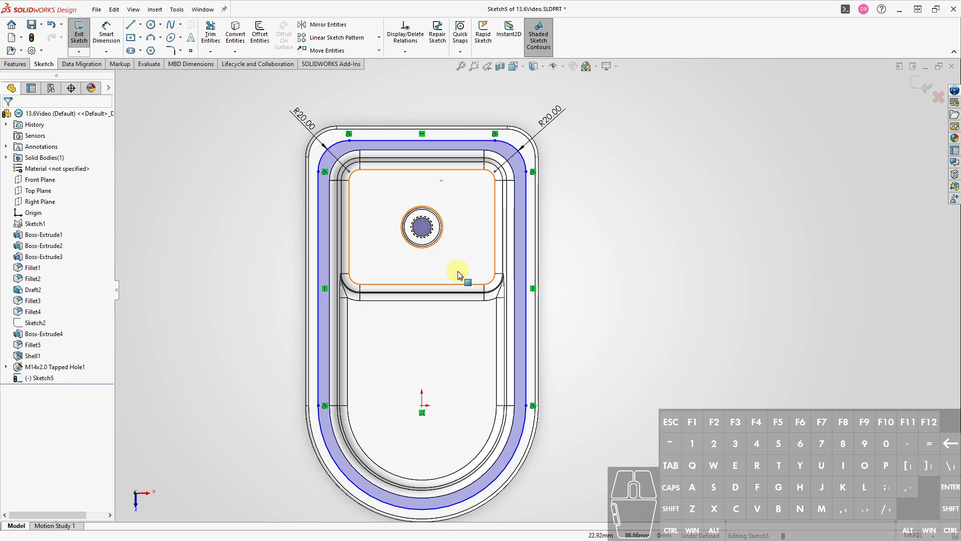
pyautogui.hotkey('ctrl', 'd')
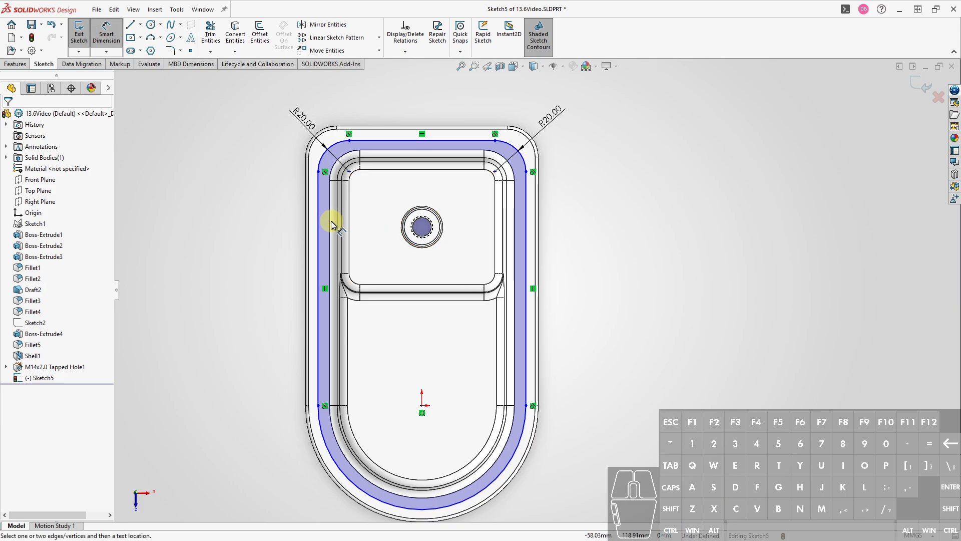
pyautogui.scroll(-3, 320, 227)
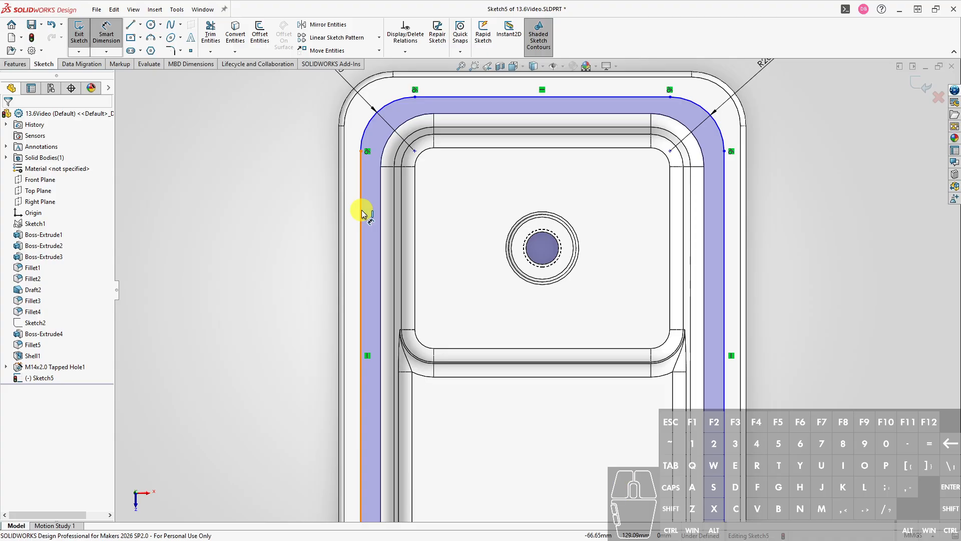
pyautogui.click(340, 214)
pyautogui.click(340, 215)
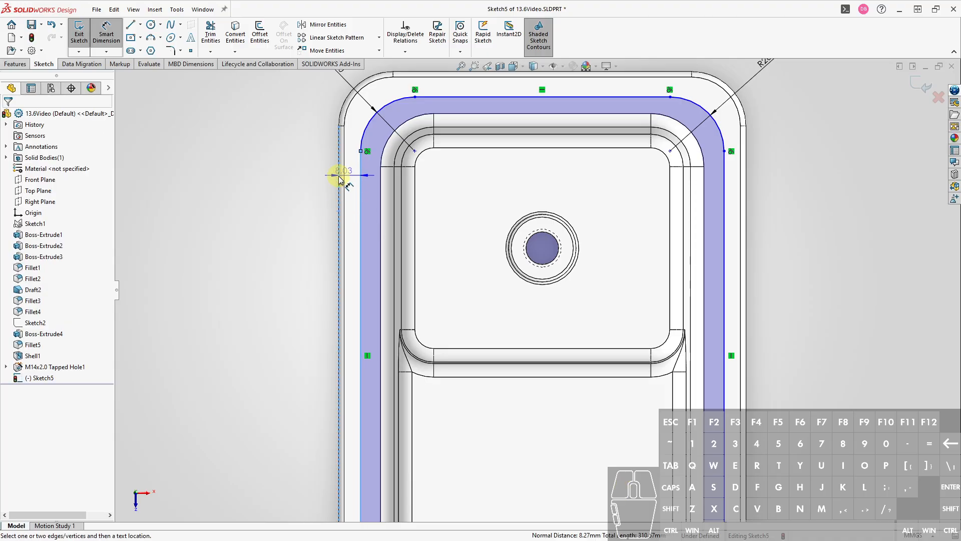
pyautogui.click(295, 211)
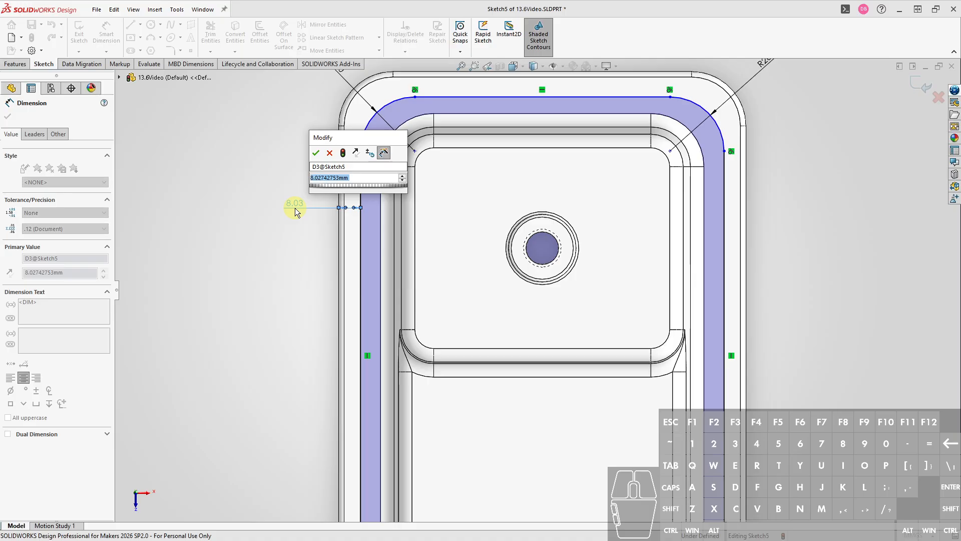
pyautogui.write('5.')
pyautogui.press('BackSpace')
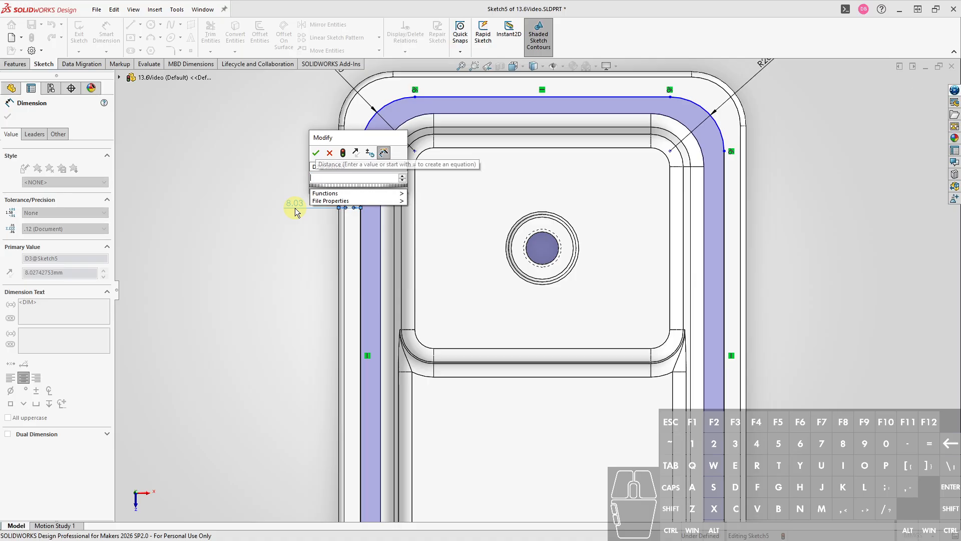
pyautogui.press('Escape')
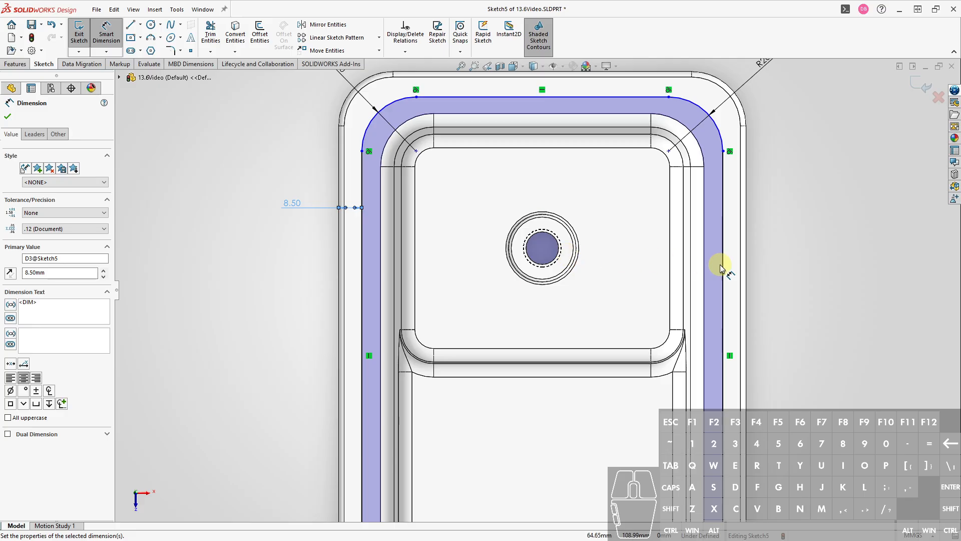
pyautogui.scroll(3, 767, 270)
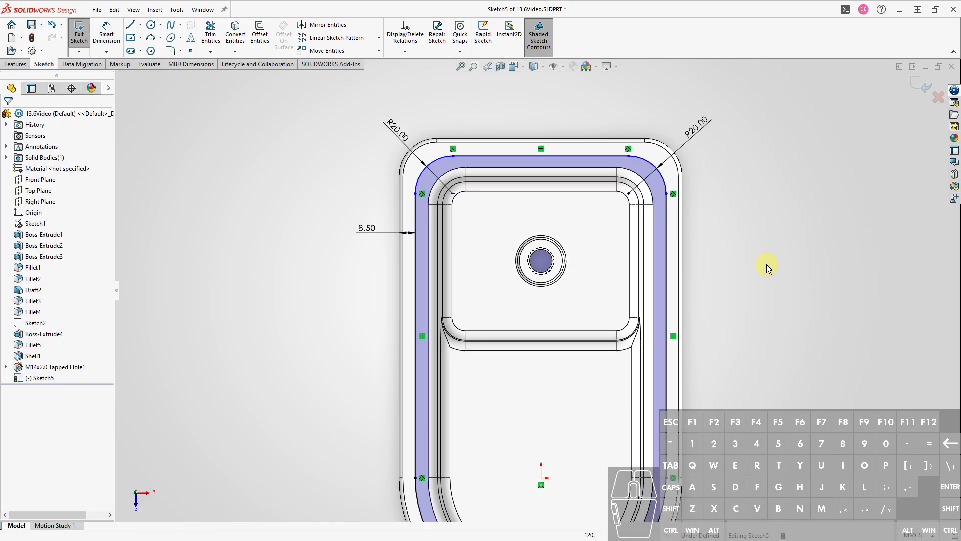
# Dimension the outline's short straight side 8.5 mm from the flange's straight end edge and close the sketch
pyautogui.press('d')
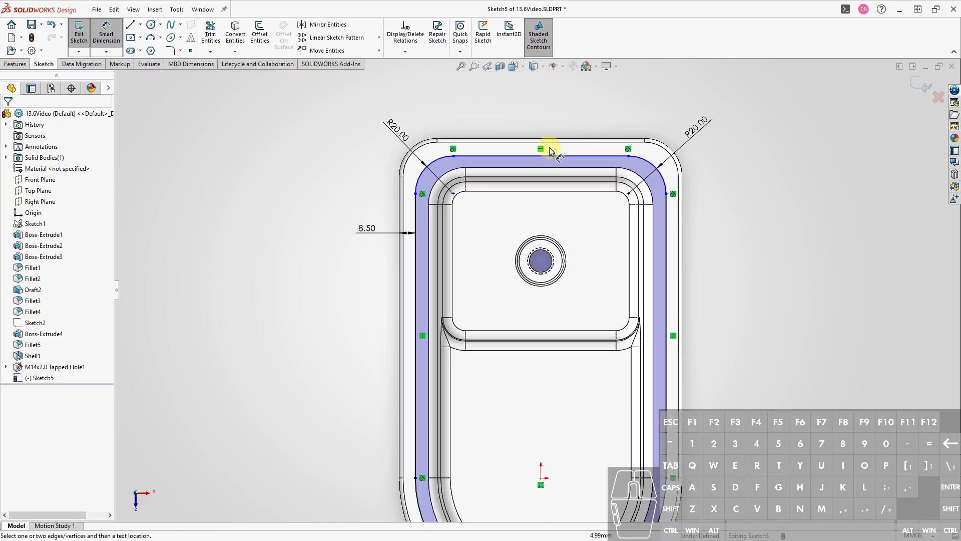
pyautogui.click(514, 154)
pyautogui.click(515, 139)
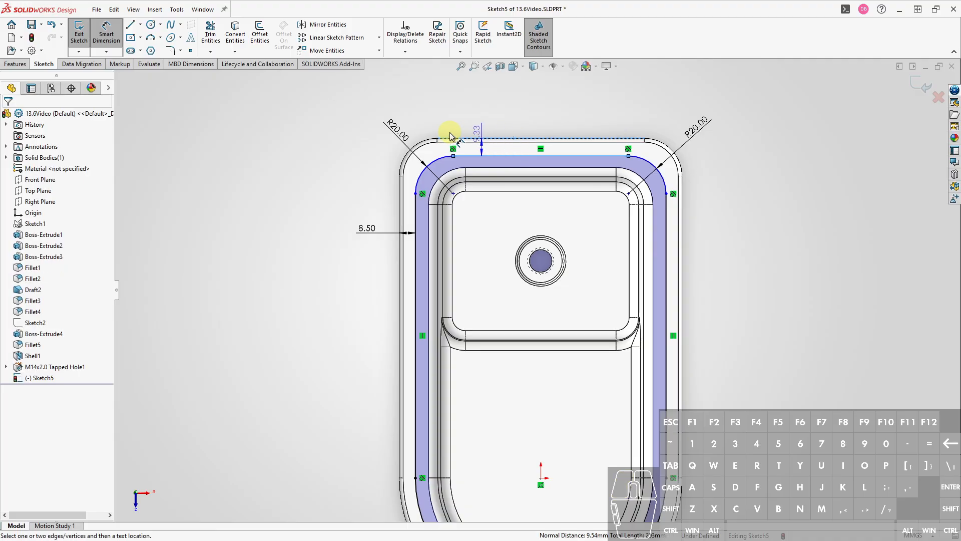
pyautogui.click(357, 142)
pyautogui.write('8.5')
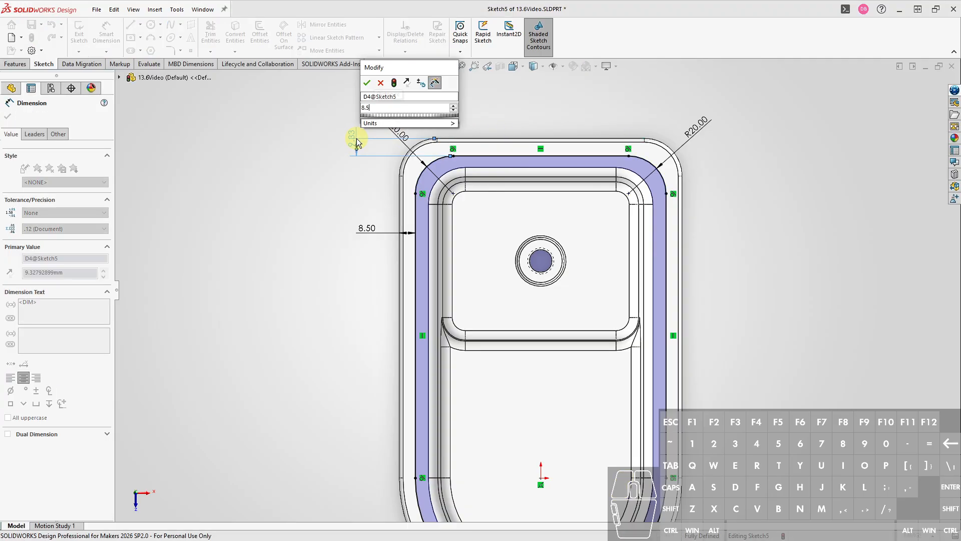
pyautogui.press('Return')
pyautogui.press('Escape')
pyautogui.scroll(3, 771, 340)
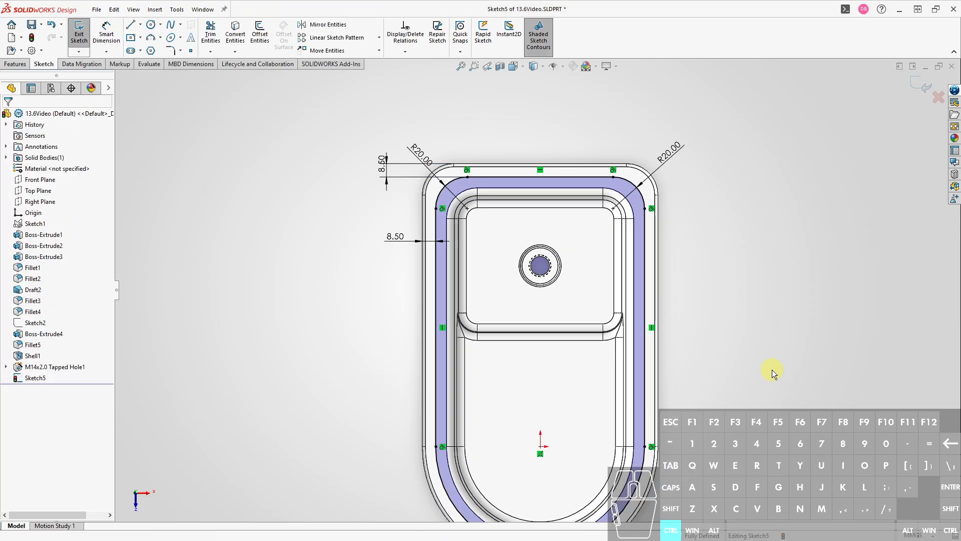
pyautogui.scroll(-5, 604, 276)
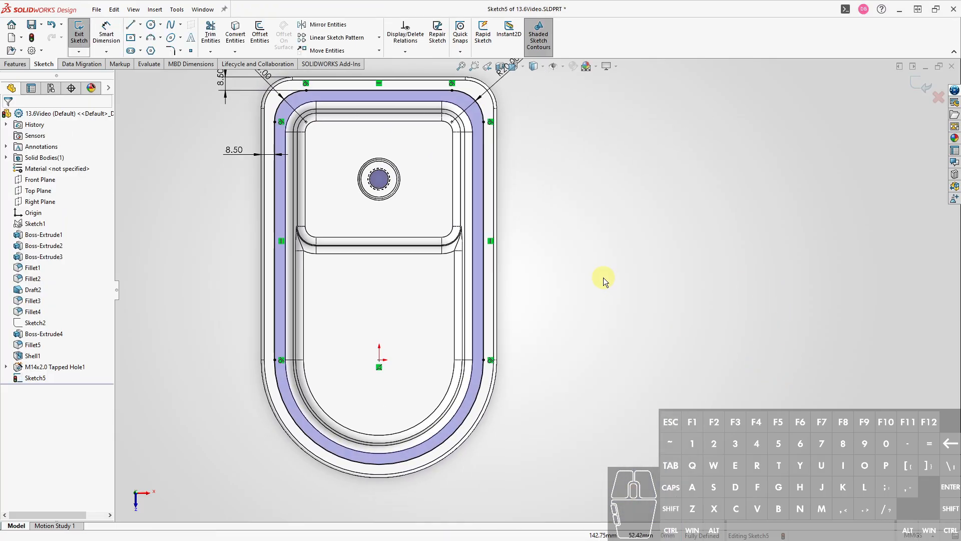
pyautogui.scroll(-2, 602, 277)
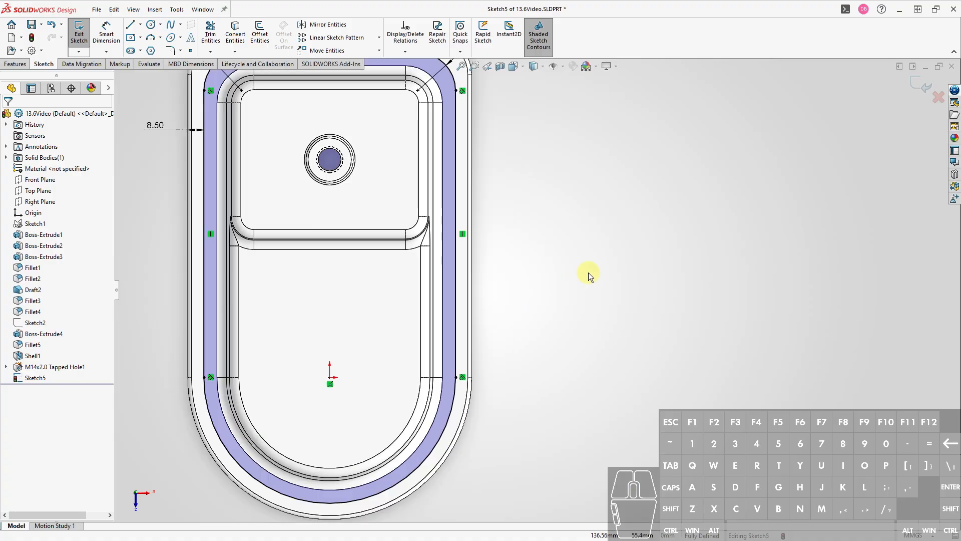
pyautogui.scroll(3, 588, 272)
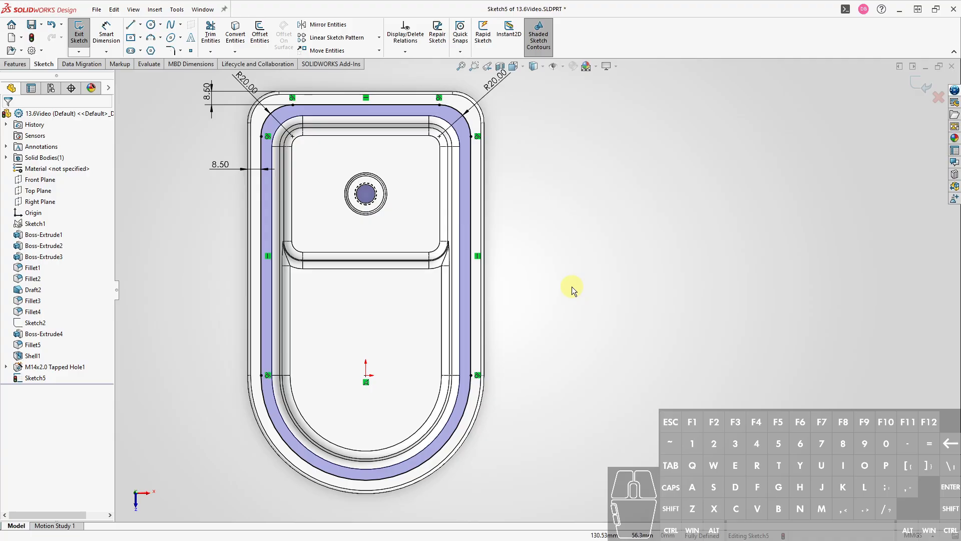
pyautogui.doubleClick(571, 287)
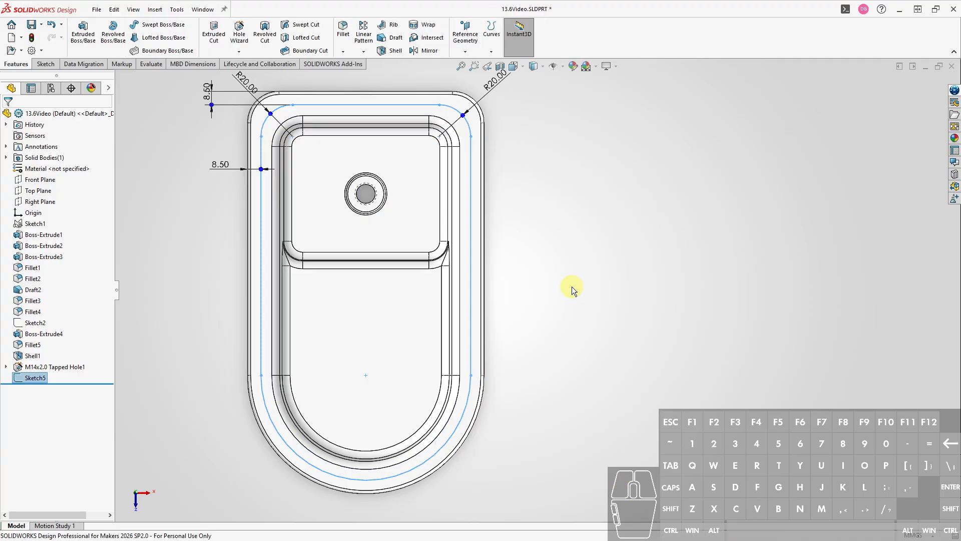
# Sketch a 5 mm diameter circle on the flange face, centred on the outline's large end arc in line with the origin
pyautogui.moveTo(487, 497)
pyautogui.mouseDown(button='middle')
pyautogui.moveTo(491, 455)
pyautogui.moveTo(425, 386)
pyautogui.mouseUp(button='middle')
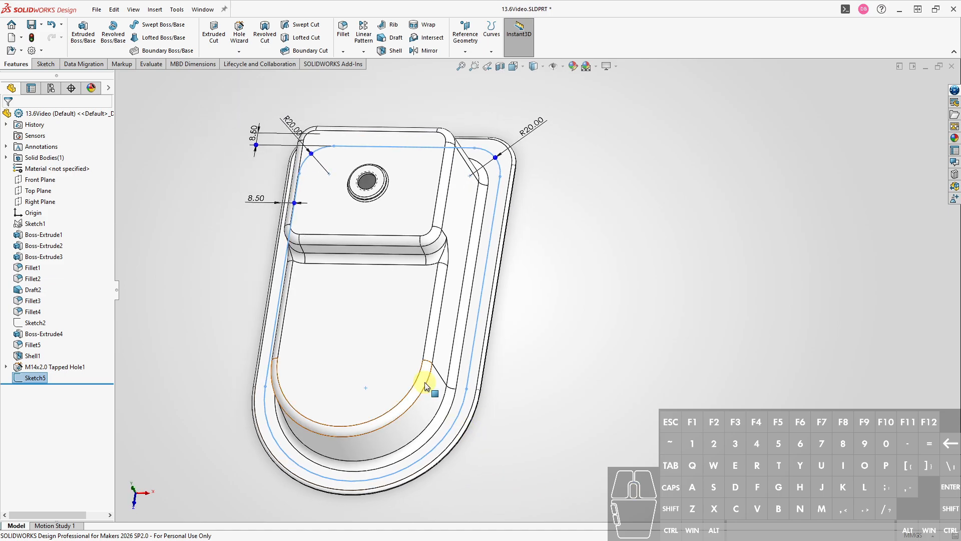
pyautogui.click(273, 450)
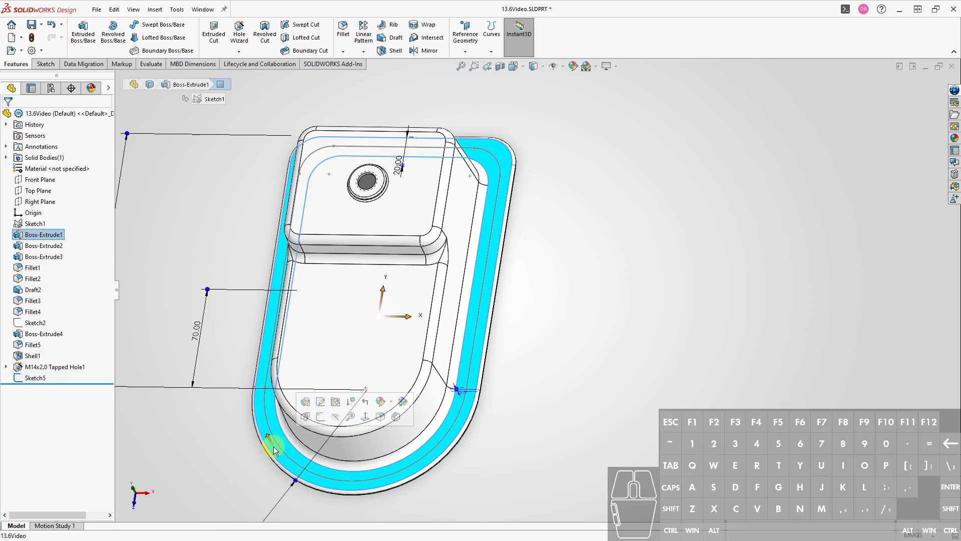
pyautogui.press('s')
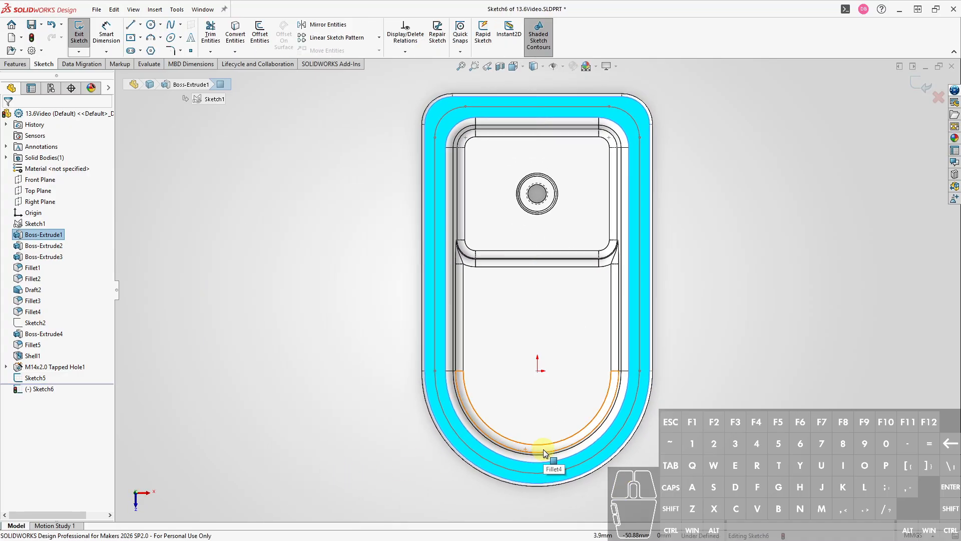
pyautogui.scroll(-5, 554, 476)
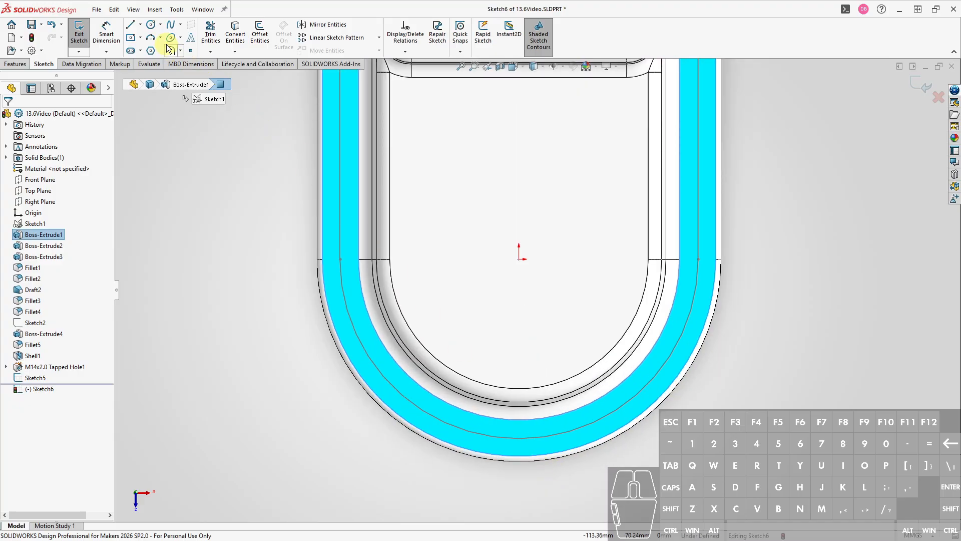
pyautogui.moveTo(254, 240); pyautogui.dragTo(300, 263, button='right')
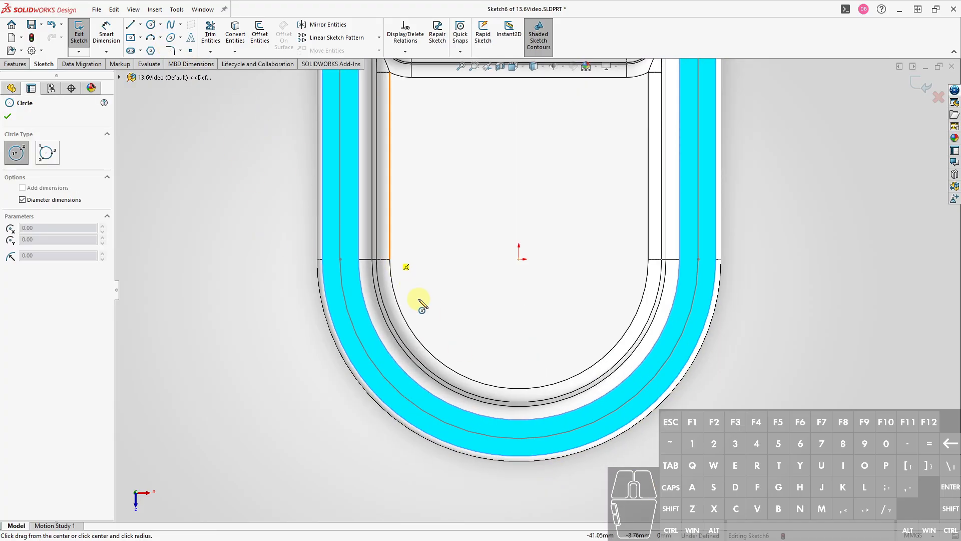
pyautogui.click(519, 439)
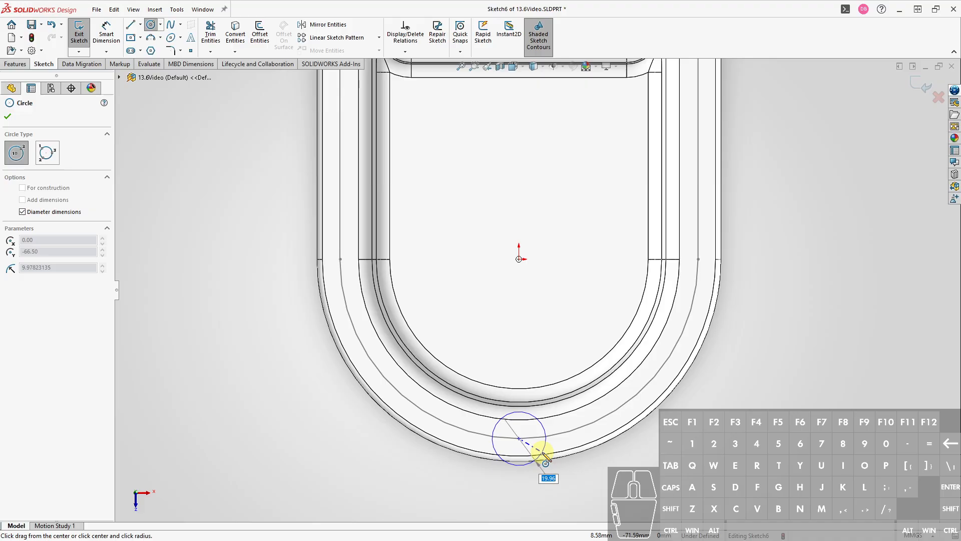
pyautogui.press('Return')
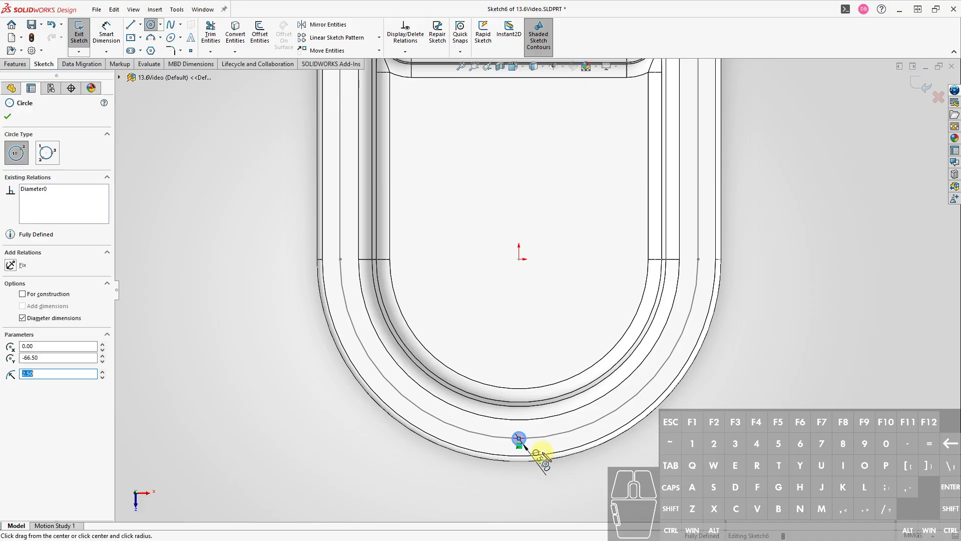
pyautogui.press('Escape')
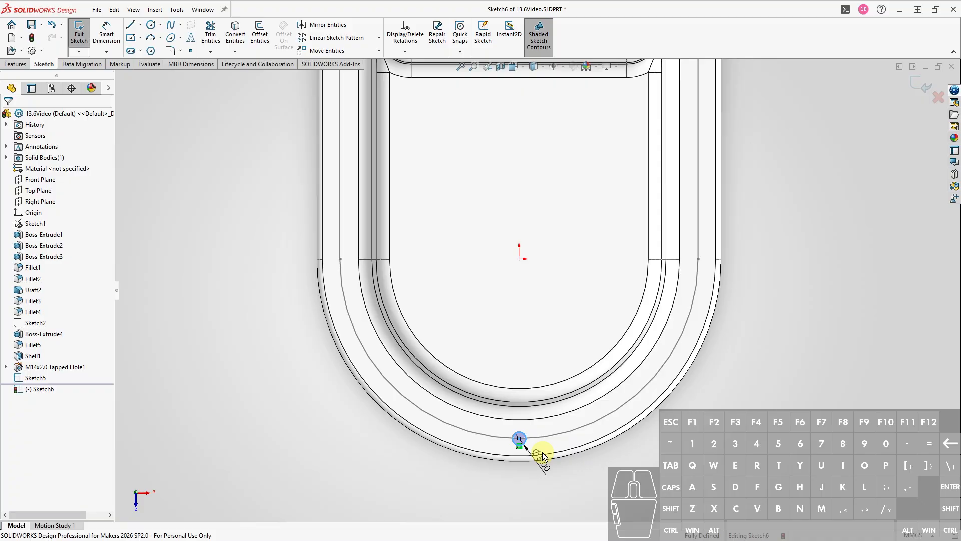
# Cut the 5 mm circle through all to make a hole in the flange's rounded end
pyautogui.press('s')
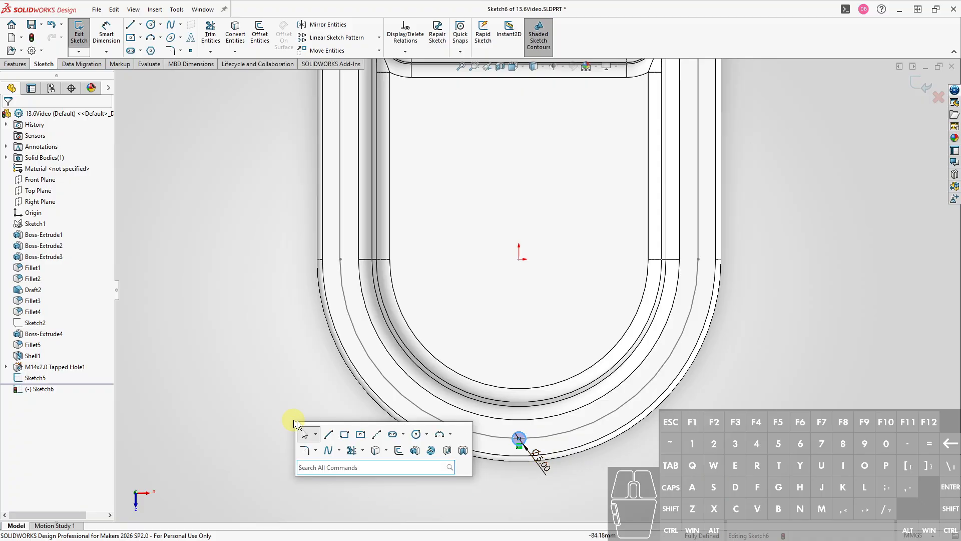
pyautogui.click(317, 377)
pyautogui.press('s')
pyautogui.click(473, 411)
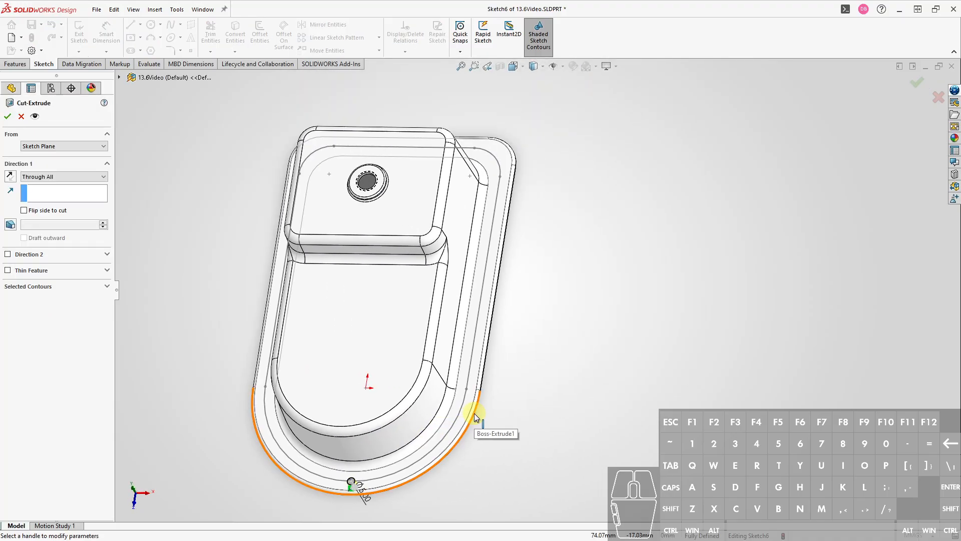
pyautogui.press('Return')
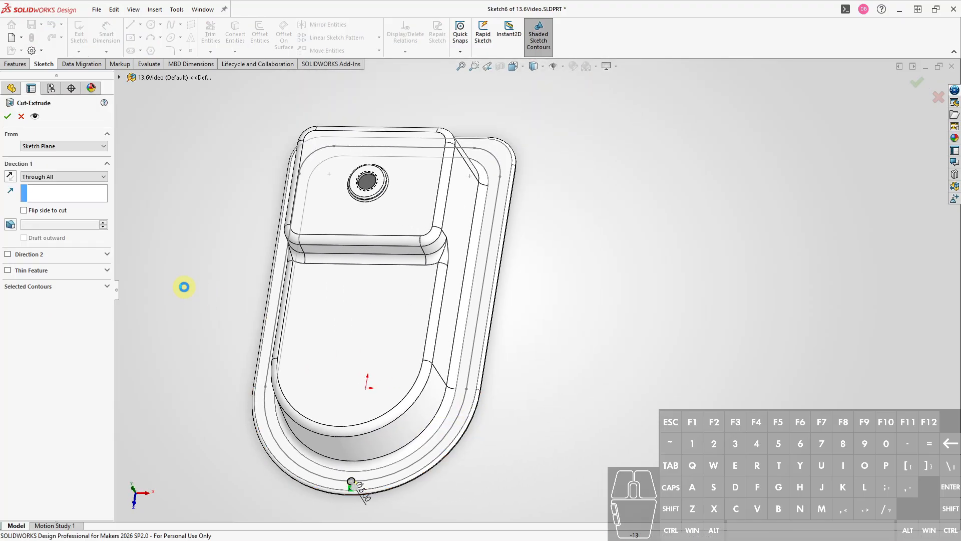
pyautogui.press('Escape')
pyautogui.scroll(-2, 331, 473)
pyautogui.moveTo(341, 480); pyautogui.dragTo(422, 436, button='middle')
pyautogui.scroll(5, 422, 434)
pyautogui.moveTo(530, 371); pyautogui.dragTo(528, 451, button='middle')
pyautogui.scroll(1, 533, 367)
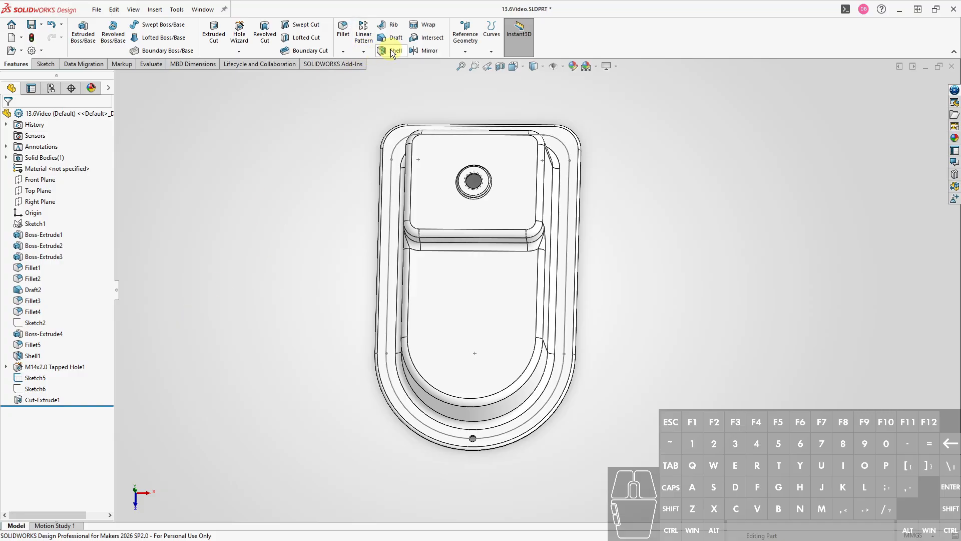
# Create a curve driven pattern of the 5 mm hole cut along the flange outline sketch with 20 equally spaced instances
pyautogui.click(365, 52)
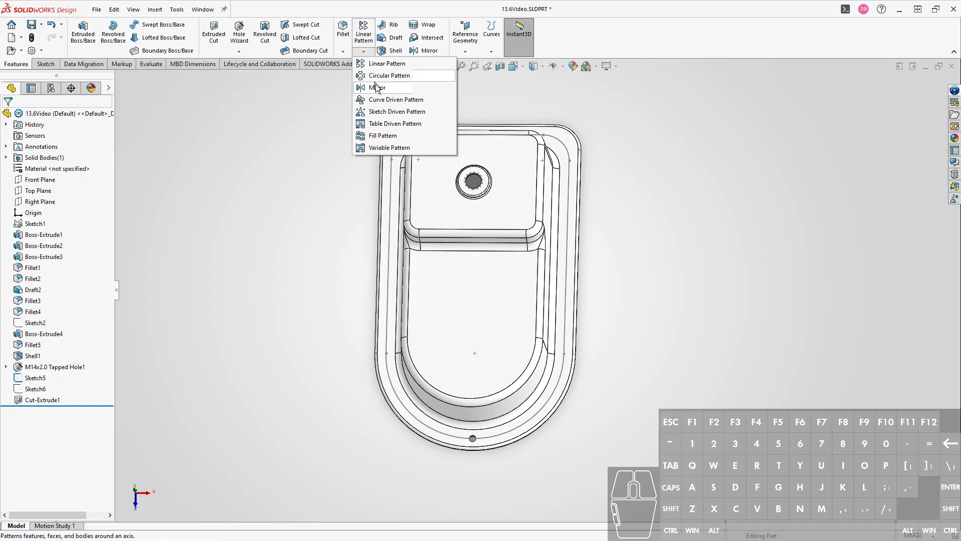
pyautogui.click(382, 99)
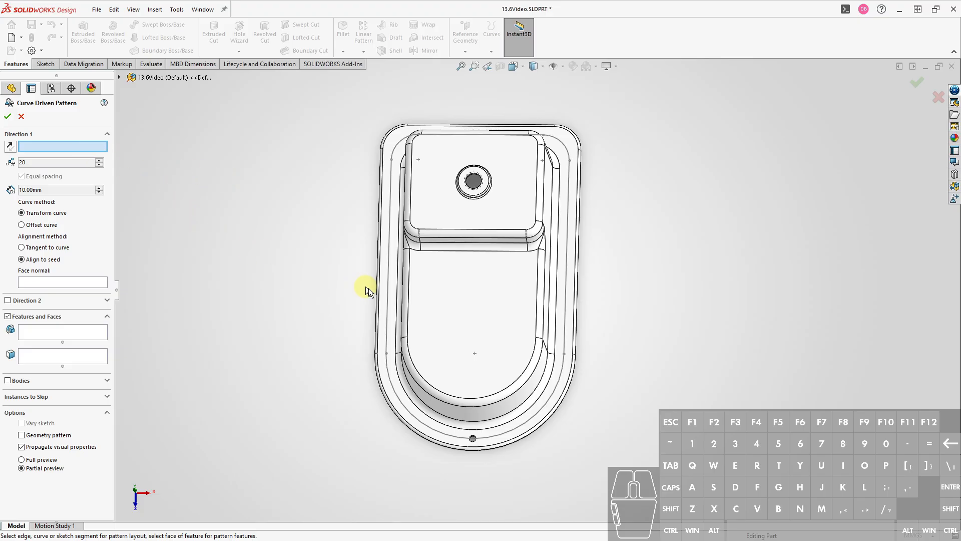
pyautogui.click(119, 76)
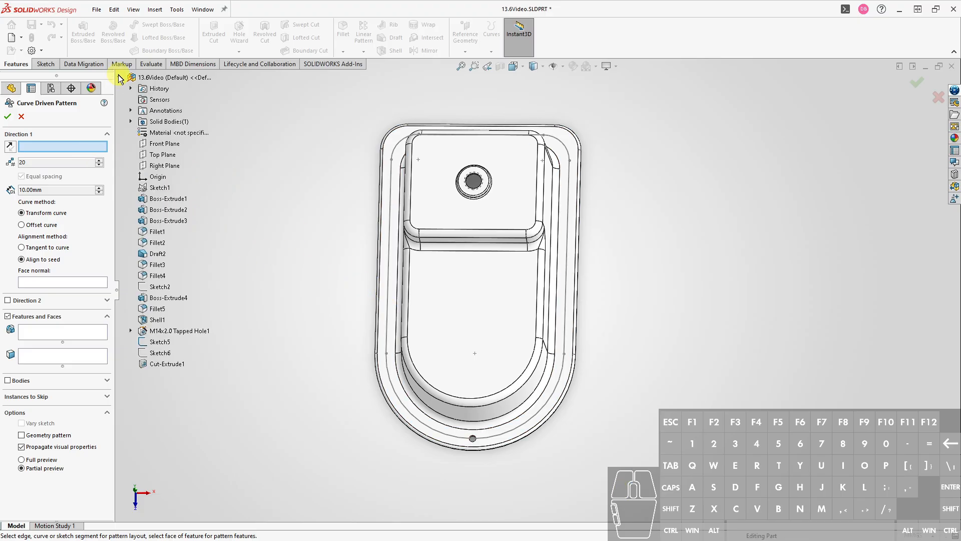
pyautogui.click(160, 343)
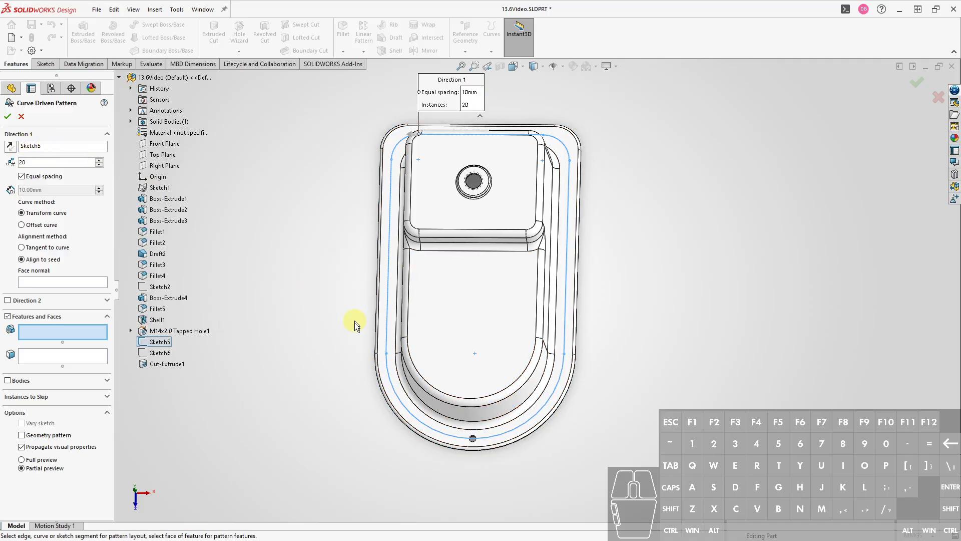
pyautogui.click(164, 365)
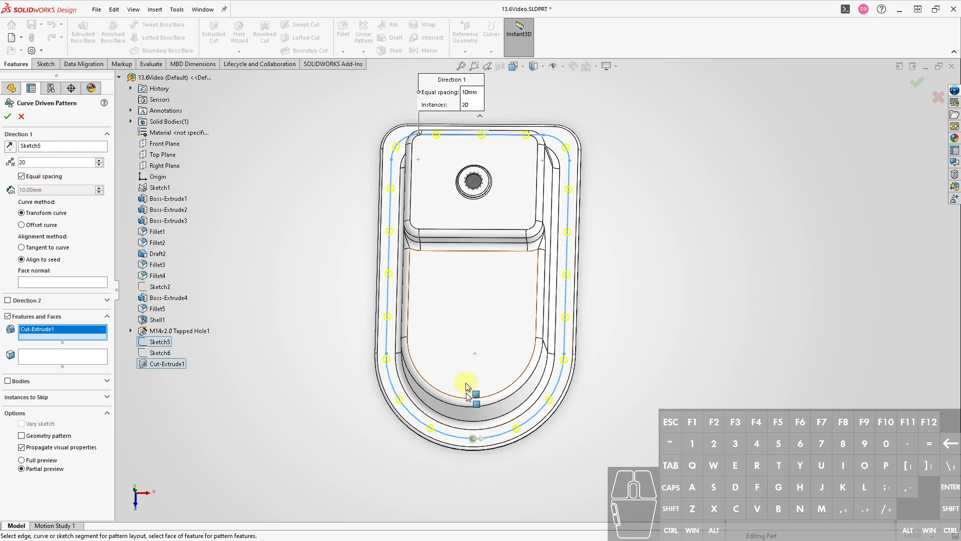
pyautogui.scroll(-4, 571, 375)
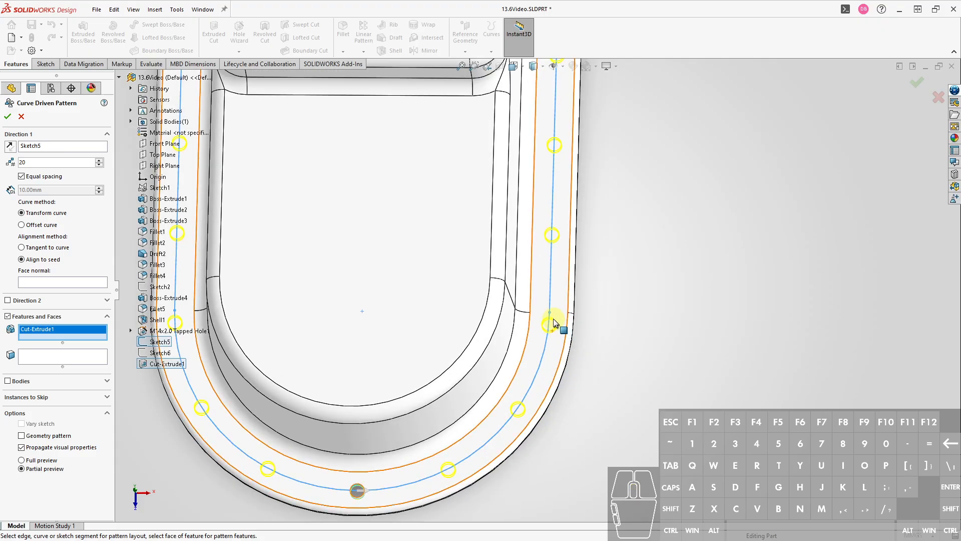
pyautogui.scroll(6, 397, 327)
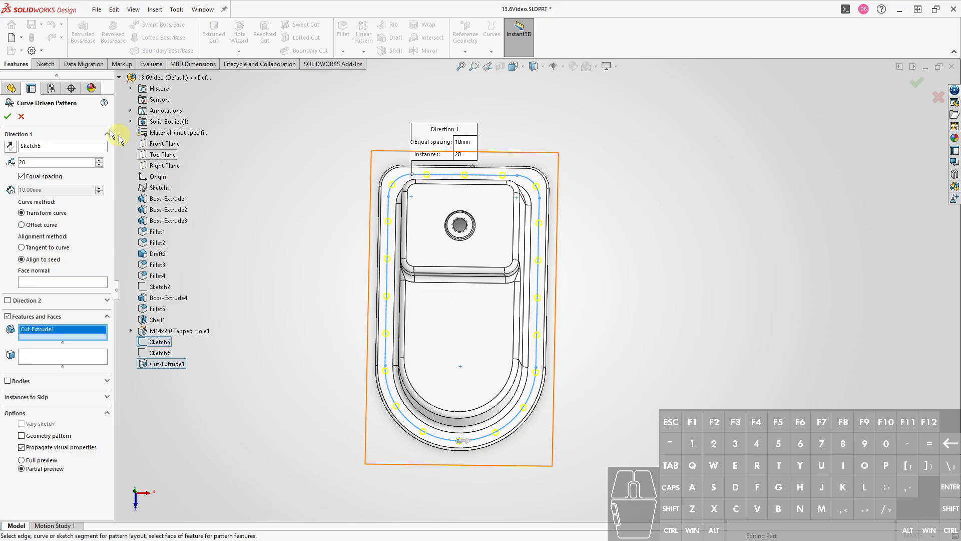
pyautogui.click(7, 117)
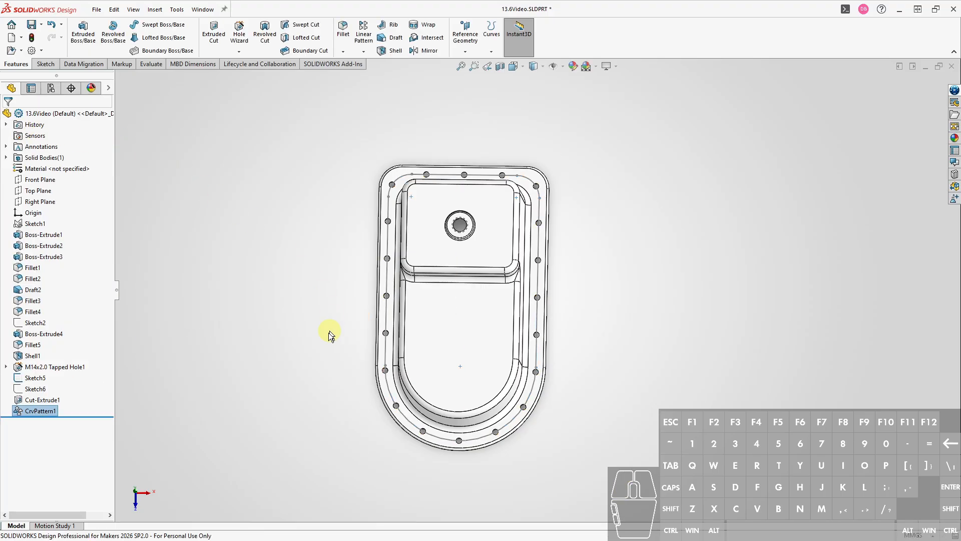
# Show the part in isometric view and hide the flange outline sketch that guides the hole pattern
pyautogui.hotkey('ctrl', '7')
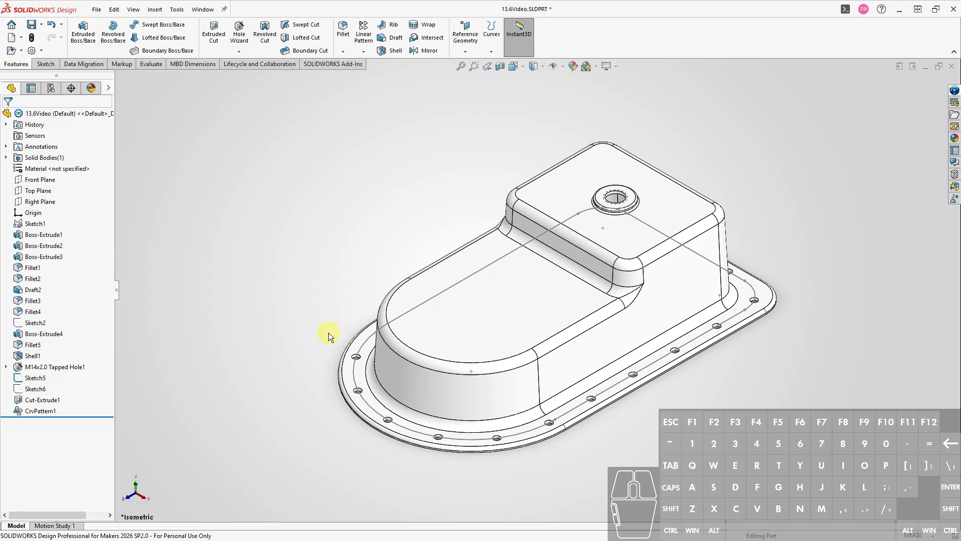
pyautogui.click(34, 377)
pyautogui.click(41, 365)
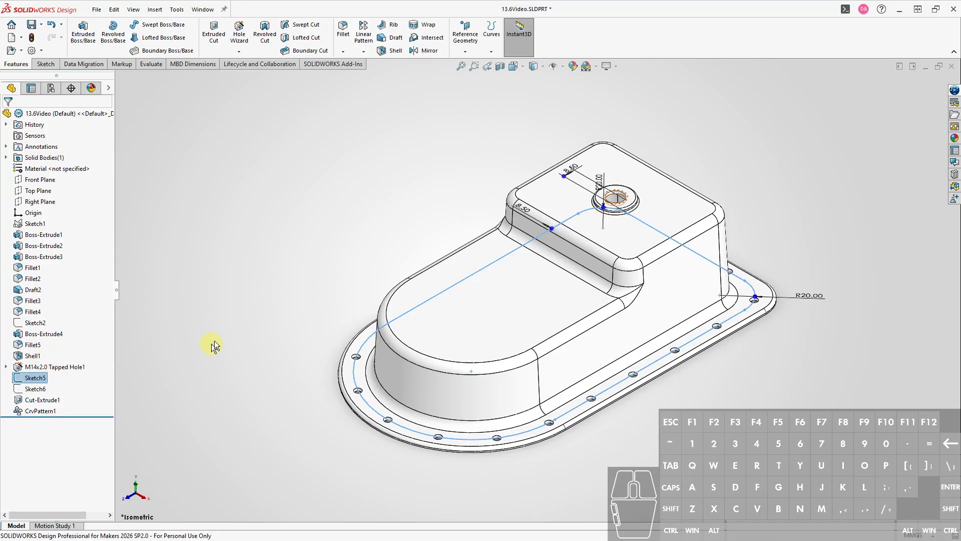
pyautogui.hotkey('ctrl', '7')
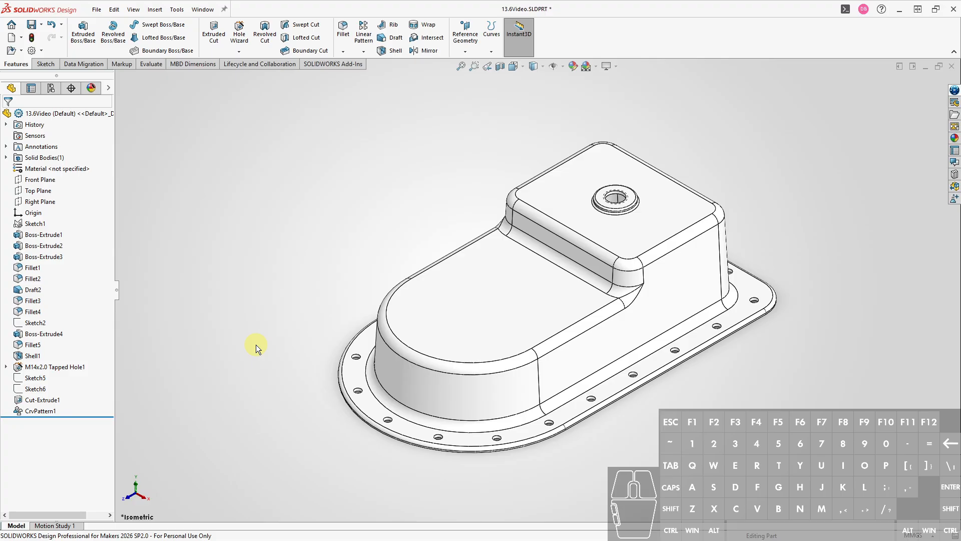
# Switch to the PDF drawing and look up the part's specified volume beside the design notes
pyautogui.hotkey('ctrl', 'm')
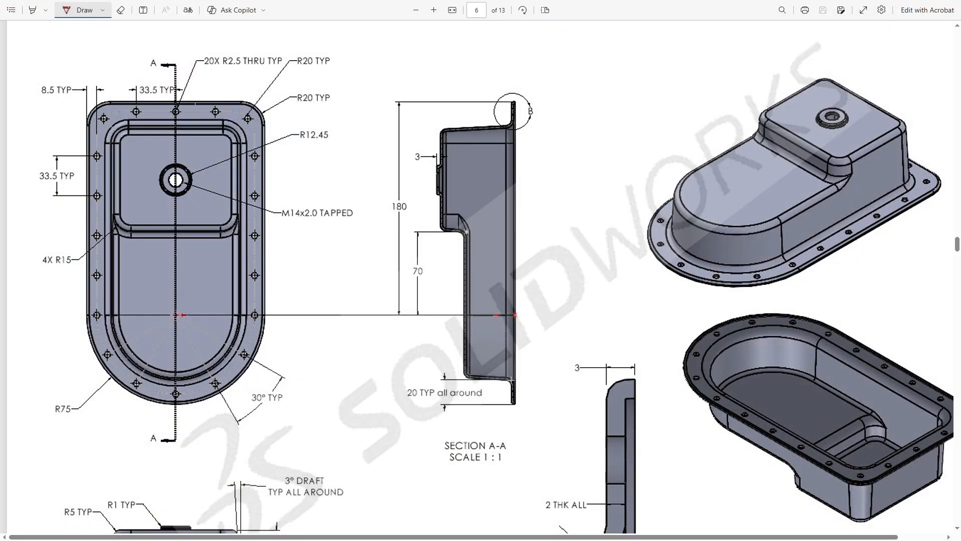
pyautogui.scroll(5, 950, 238)
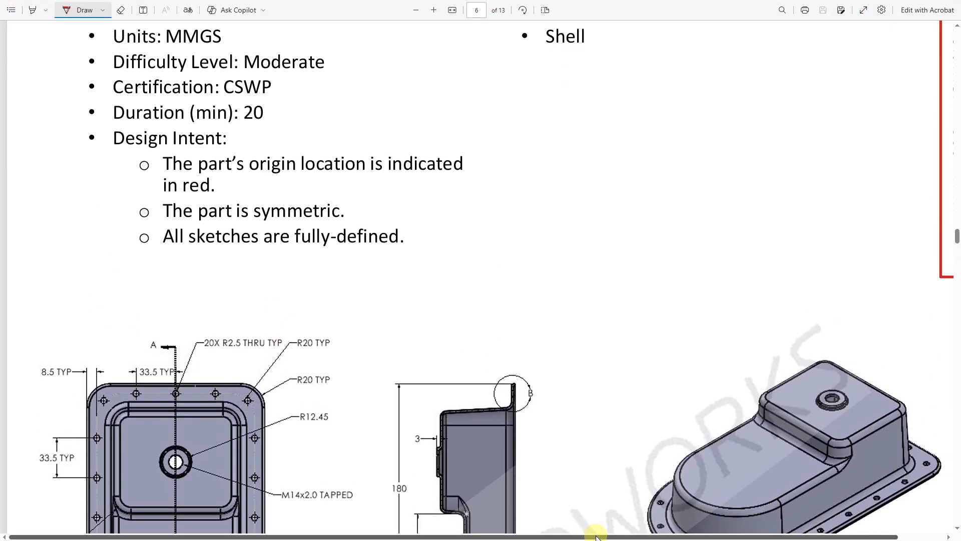
pyautogui.moveTo(596, 536); pyautogui.dragTo(641, 526)
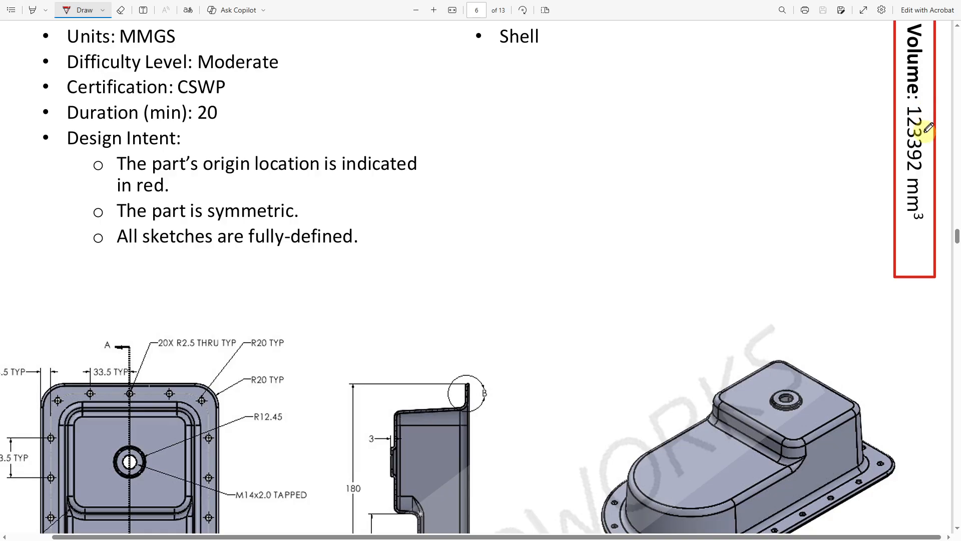